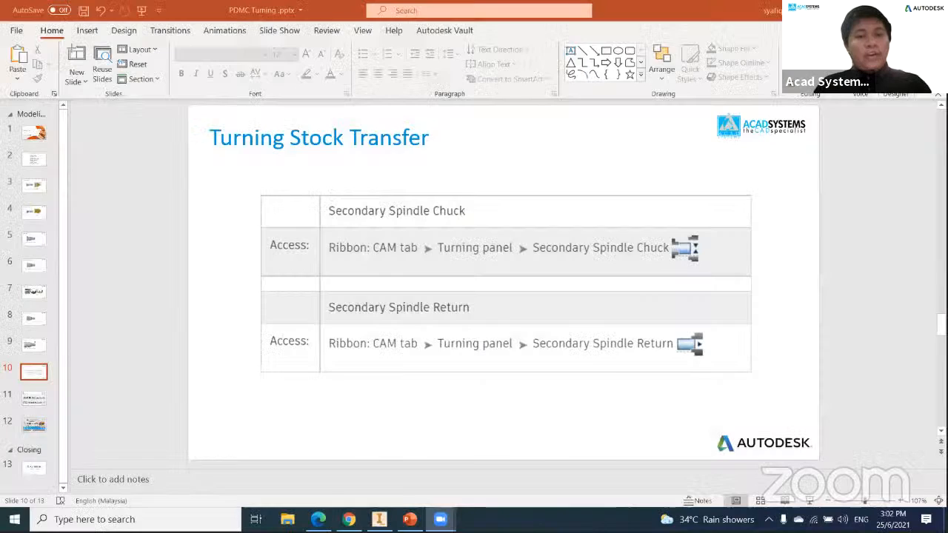
- Switch to Inventor and inspect the stock of the primary spindle and secondary spindle setups on the Benchmark-MillTurn_MM part
{"action": "left_click", "coordinate": [378, 519]}
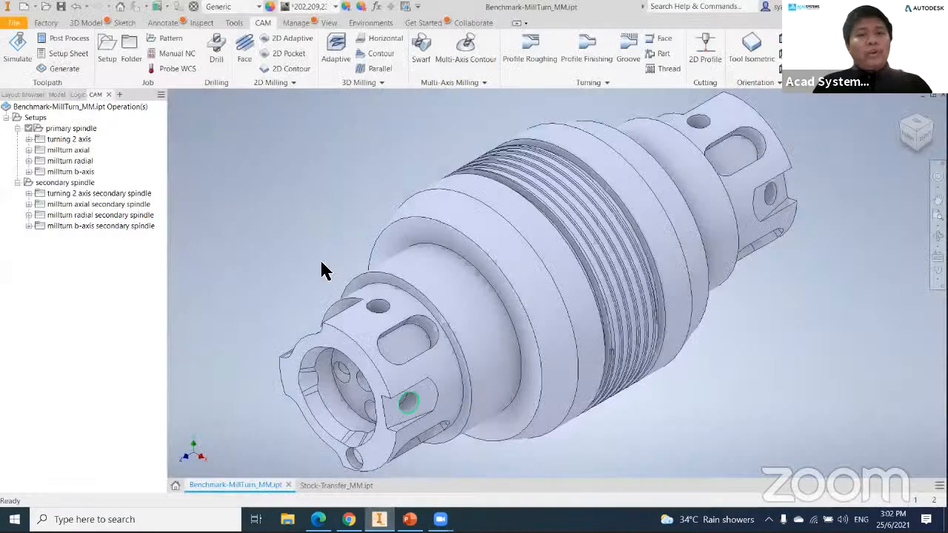
{"action": "middle_click_drag", "start_coordinate": [393, 214], "coordinate": [504, 215]}
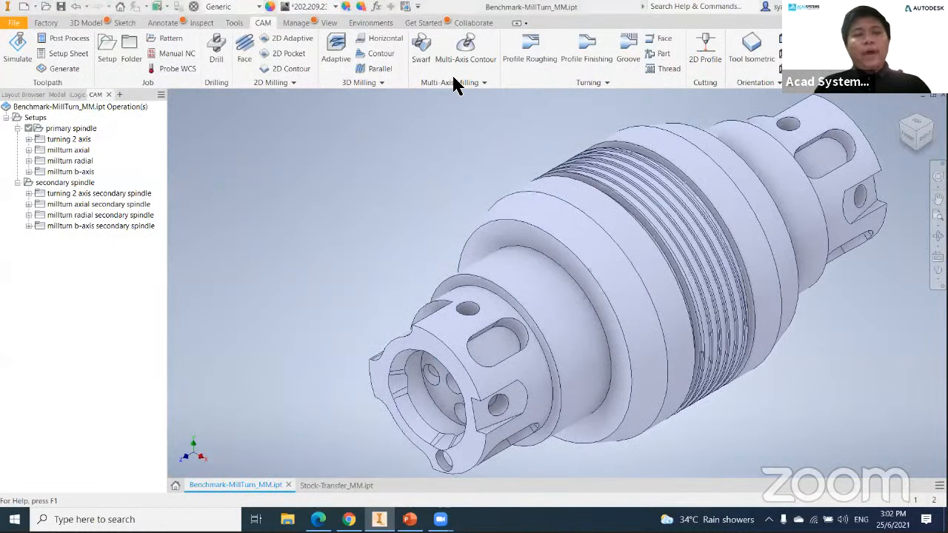
{"action": "middle_click_drag", "start_coordinate": [526, 383], "coordinate": [546, 388]}
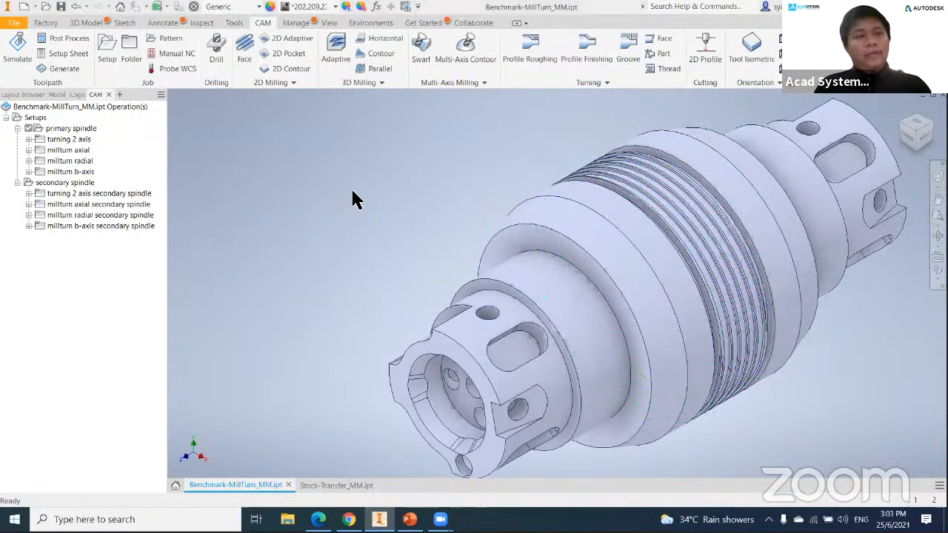
{"action": "left_click", "coordinate": [70, 127]}
{"action": "left_click", "coordinate": [67, 183]}
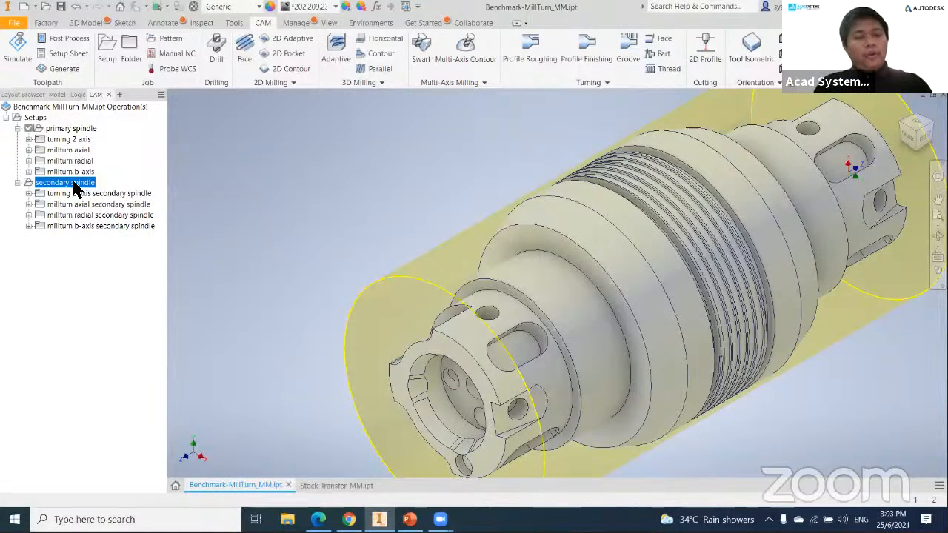
{"action": "left_click", "coordinate": [89, 279]}
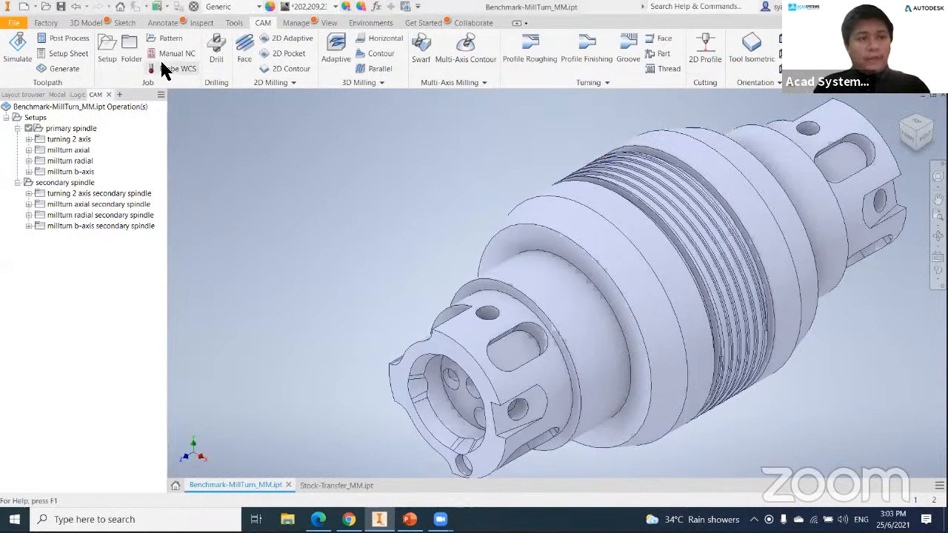
- Compare the primary and secondary spindle setups again and collapse both in the operation tree
{"action": "left_click", "coordinate": [72, 129]}
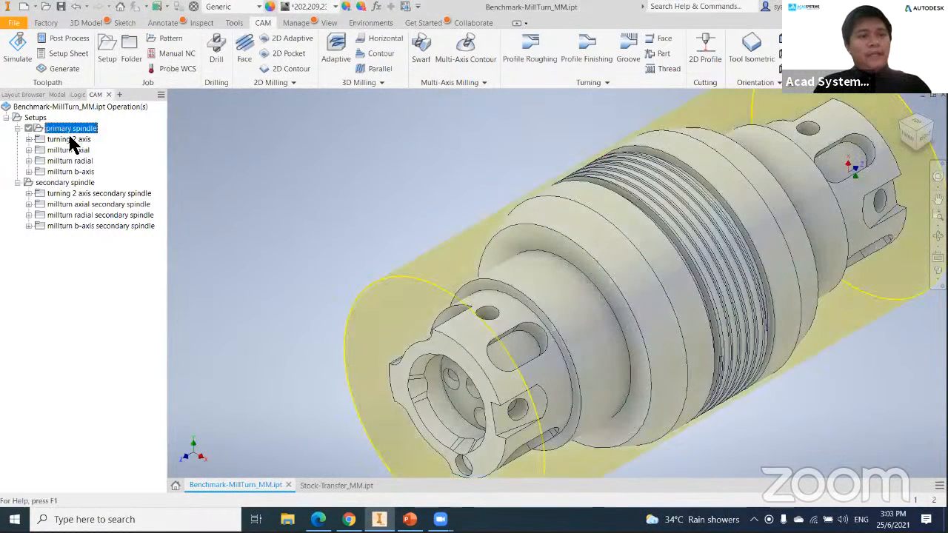
{"action": "left_click", "coordinate": [67, 183]}
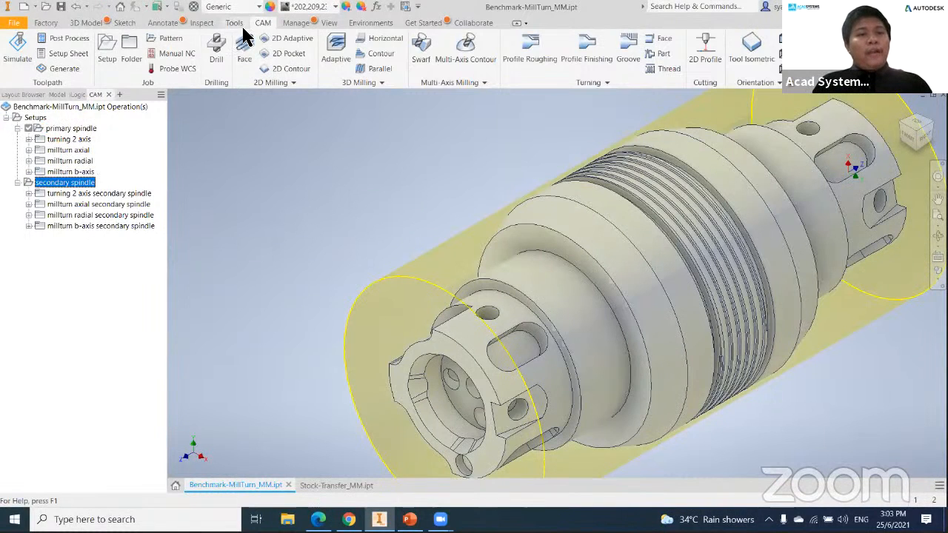
{"action": "left_click", "coordinate": [57, 130]}
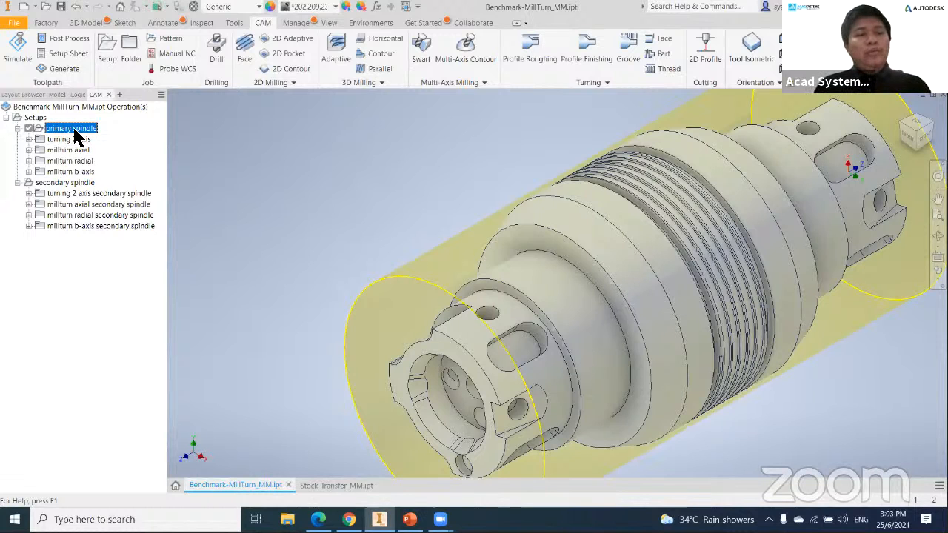
{"action": "right_click", "coordinate": [74, 131]}
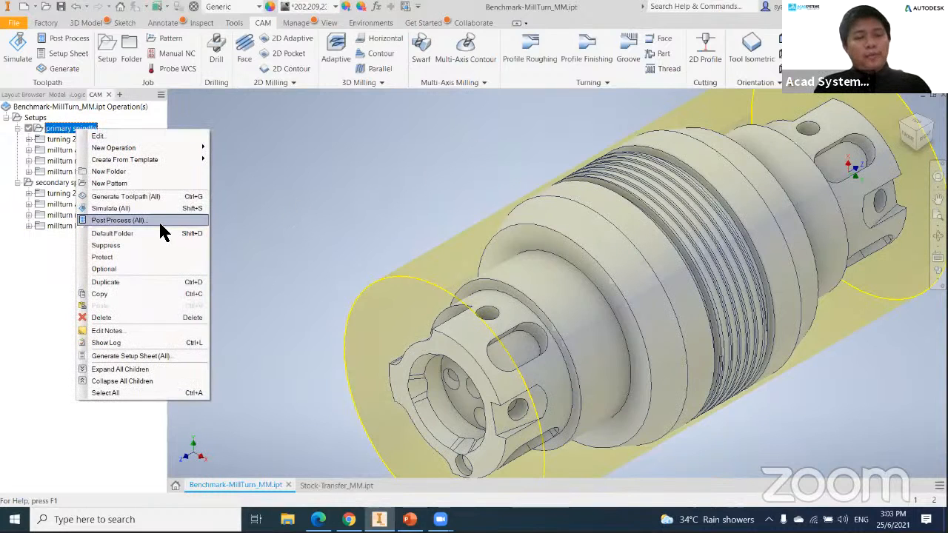
{"action": "left_click", "coordinate": [17, 129]}
{"action": "left_click", "coordinate": [17, 140]}
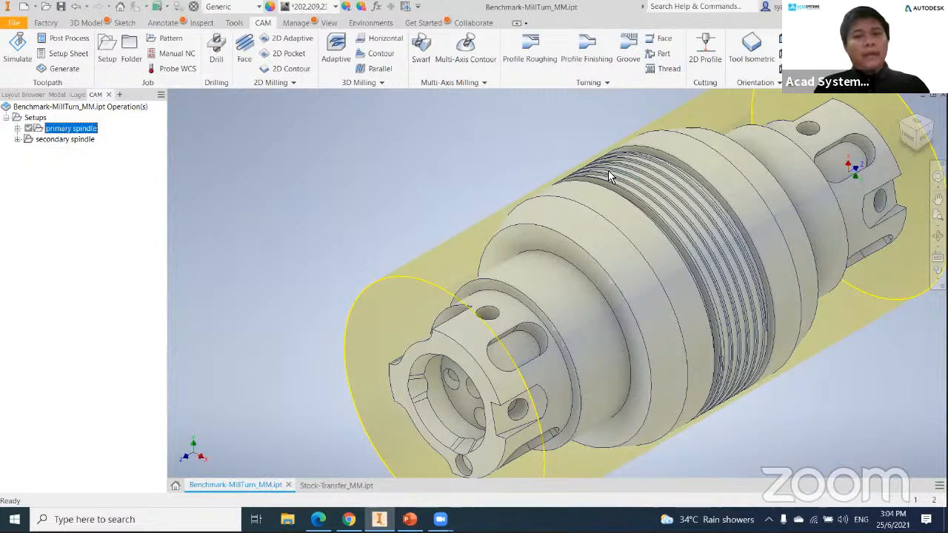
{"action": "left_click", "coordinate": [507, 163]}
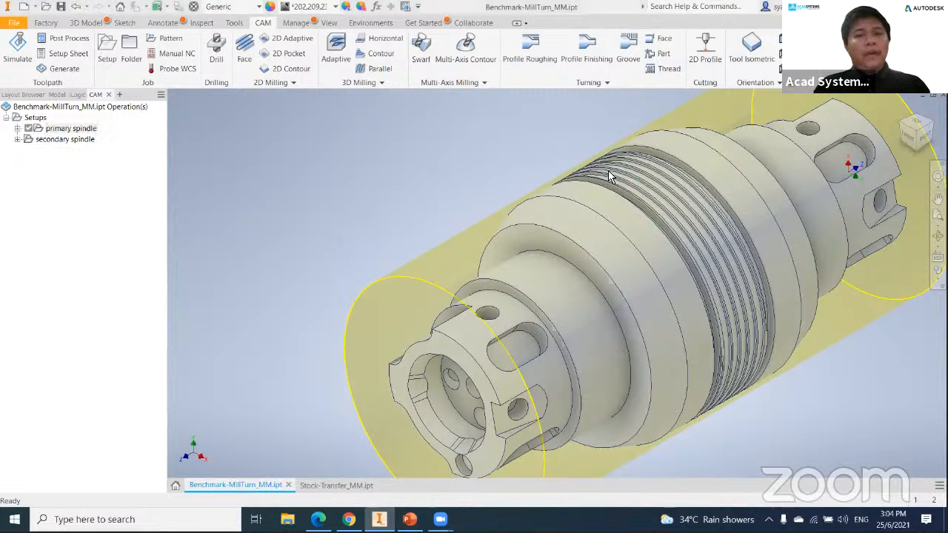
- Review the secondary spindle setup's spindle and work coordinate system settings, leave them unchanged, and highlight each setup once more
{"action": "right_click", "coordinate": [83, 140]}
{"action": "double_click", "coordinate": [64, 141]}
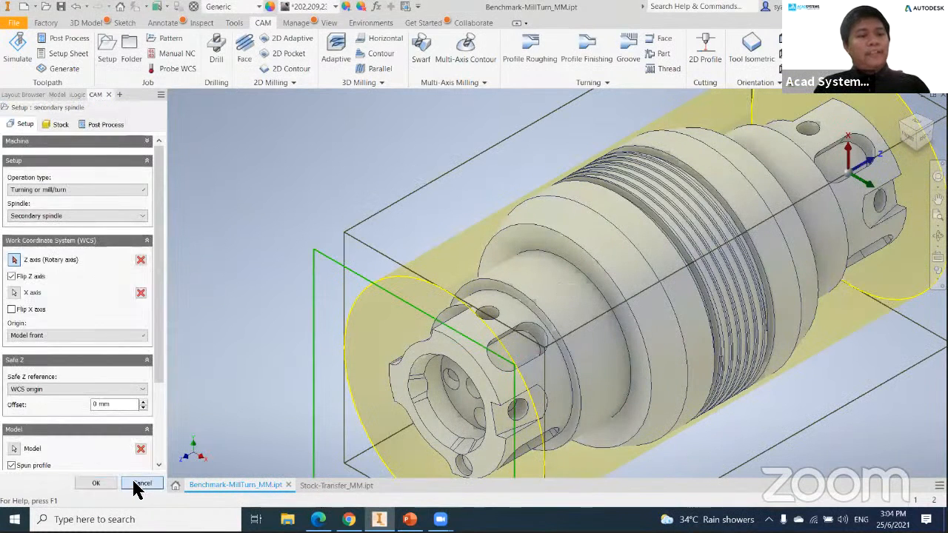
{"action": "left_click", "coordinate": [141, 483]}
{"action": "left_click", "coordinate": [83, 129]}
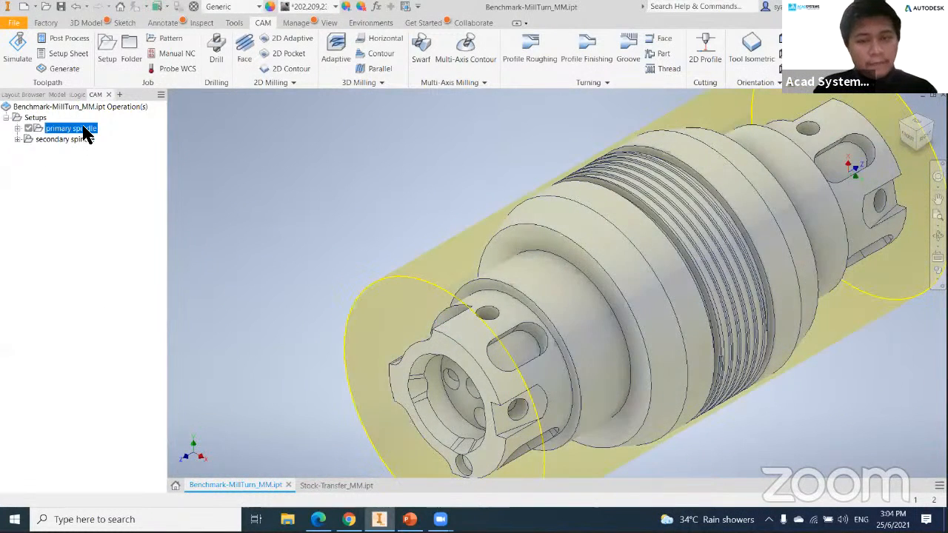
{"action": "left_click", "coordinate": [79, 141]}
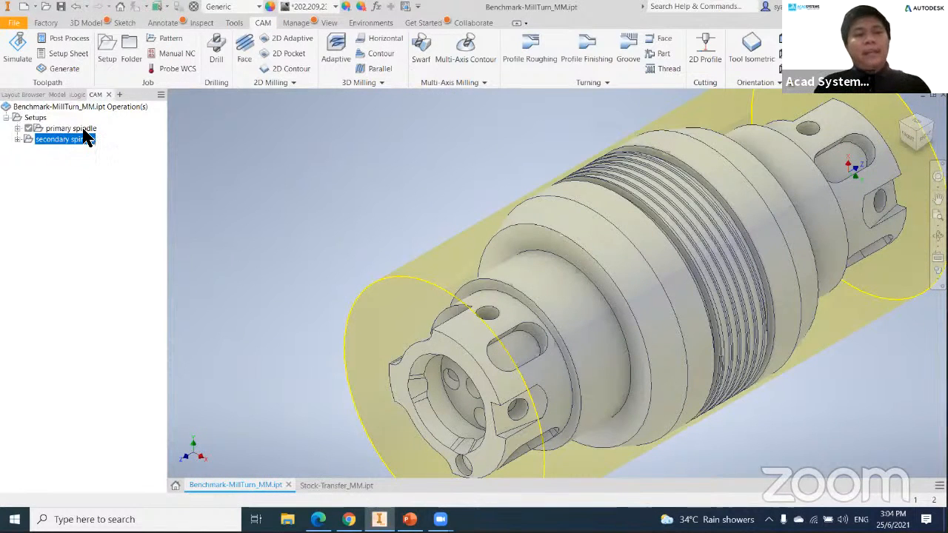
{"action": "left_click", "coordinate": [83, 130]}
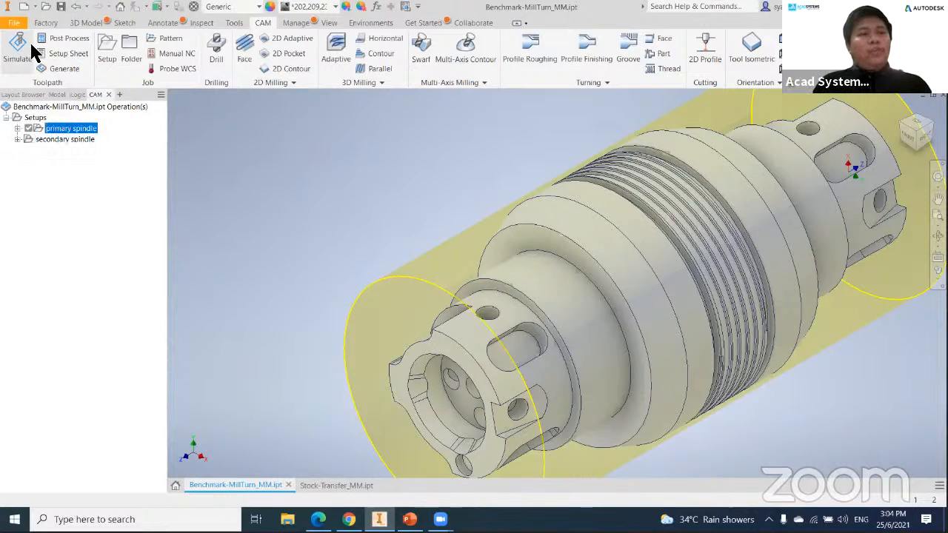
- Expand the primary spindle setup and its turning 2 axis folder to list the turning operations
{"action": "left_click", "coordinate": [17, 129]}
{"action": "left_click", "coordinate": [66, 140]}
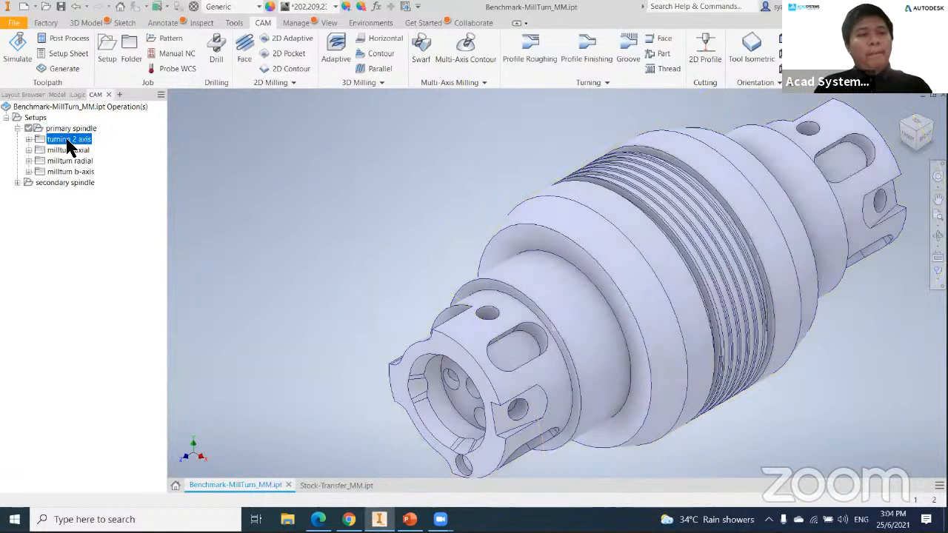
{"action": "right_click", "coordinate": [67, 142]}
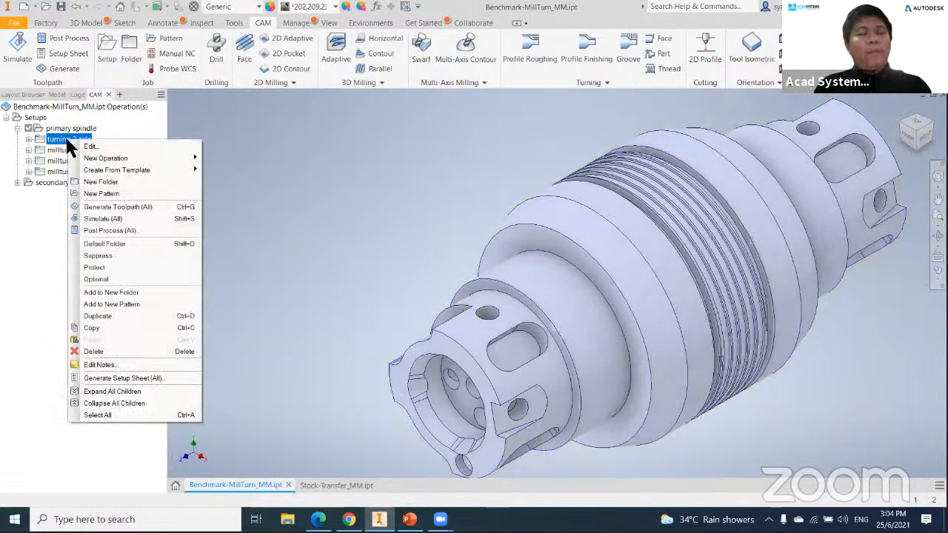
{"action": "left_click", "coordinate": [28, 139]}
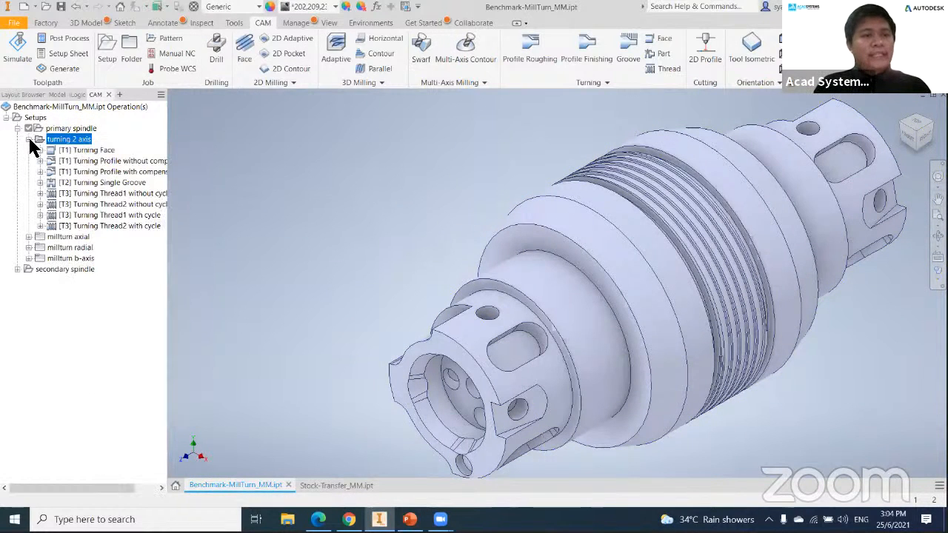
- Preview the toolpaths of all turning 2 axis operations together, followed by the Turning Face toolpath alone
{"action": "left_click", "coordinate": [85, 152]}
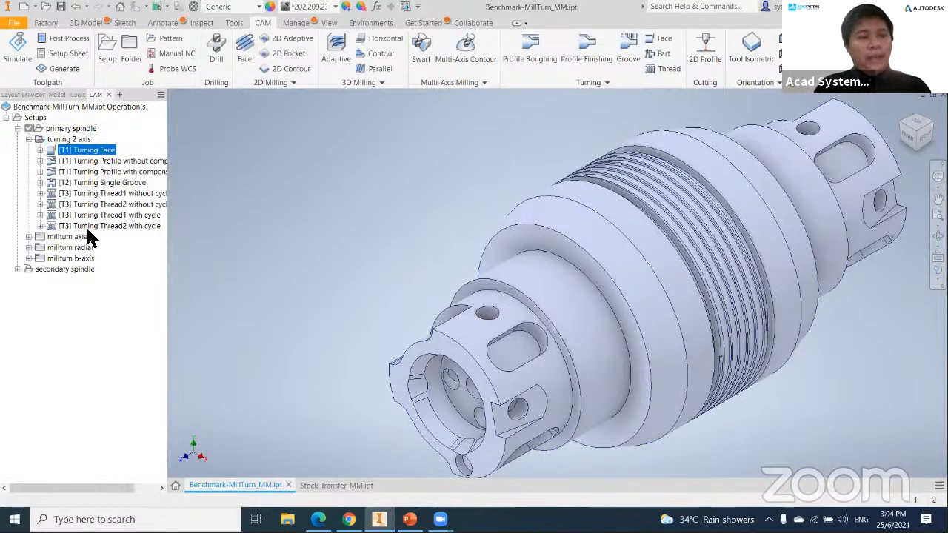
{"action": "left_click", "coordinate": [89, 227], "text": "shift"}
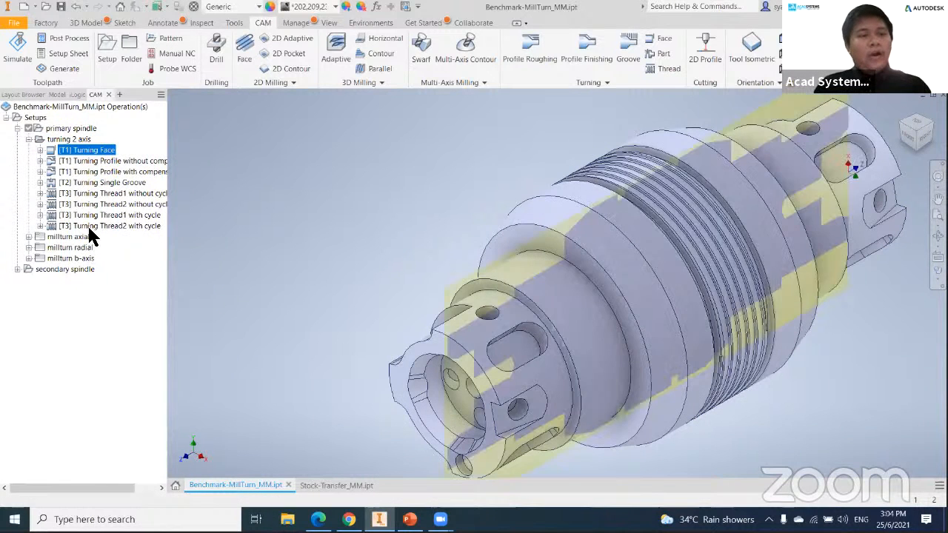
{"action": "right_click", "coordinate": [100, 154]}
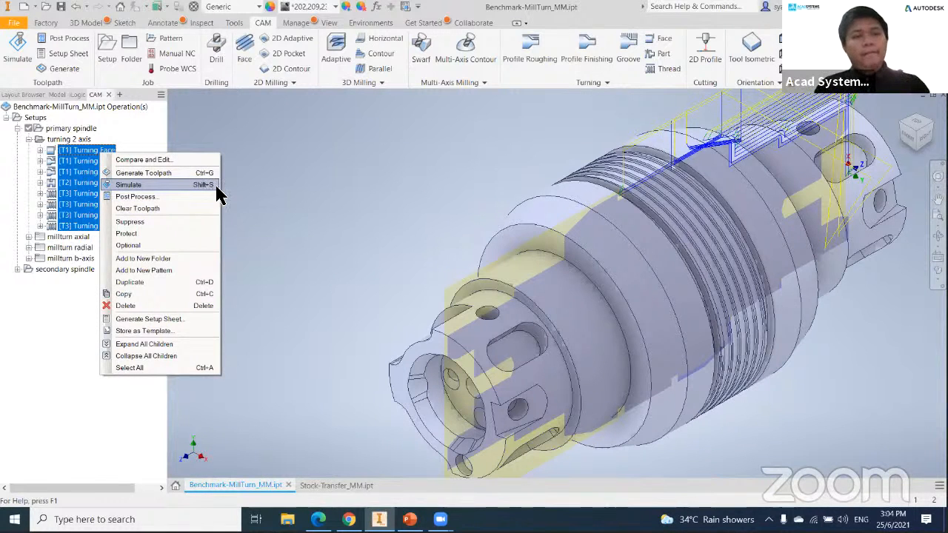
{"action": "left_click", "coordinate": [48, 328]}
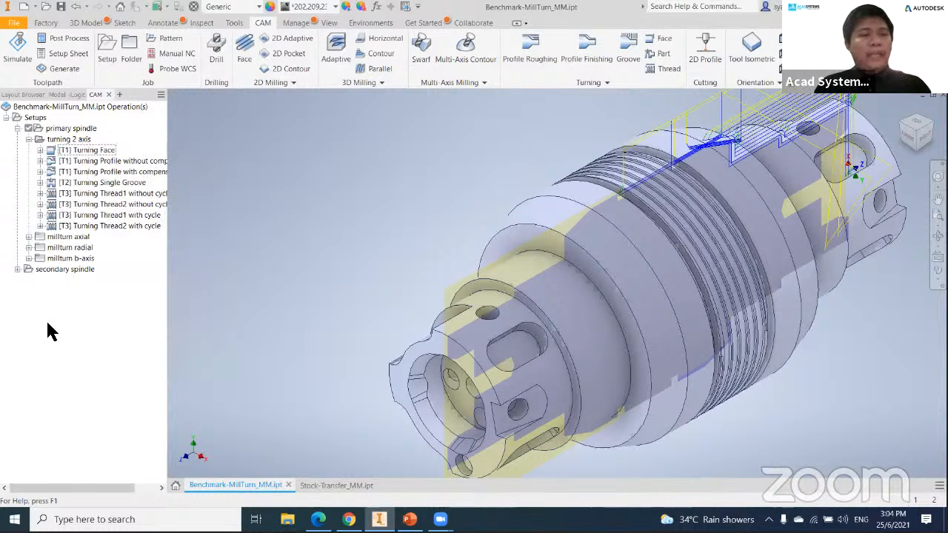
{"action": "left_click", "coordinate": [93, 151]}
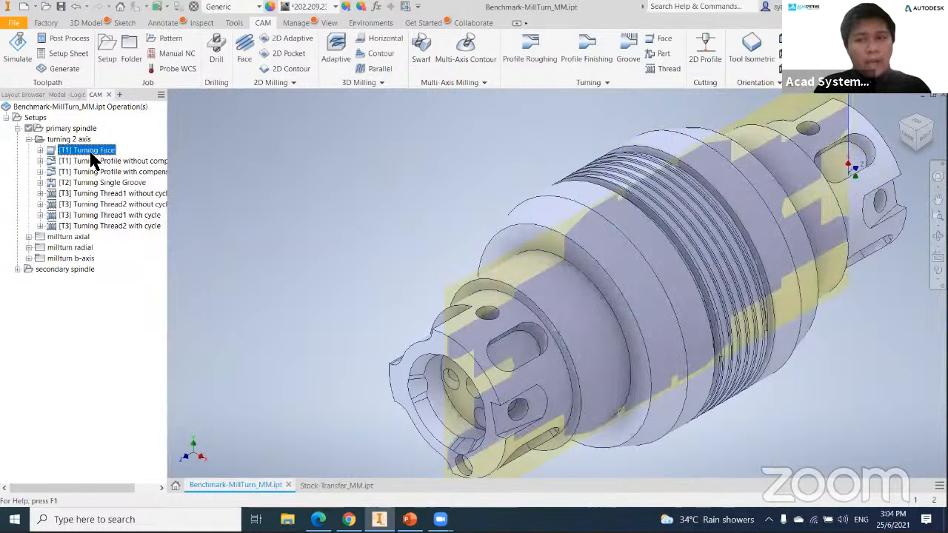
{"action": "right_click", "coordinate": [92, 153]}
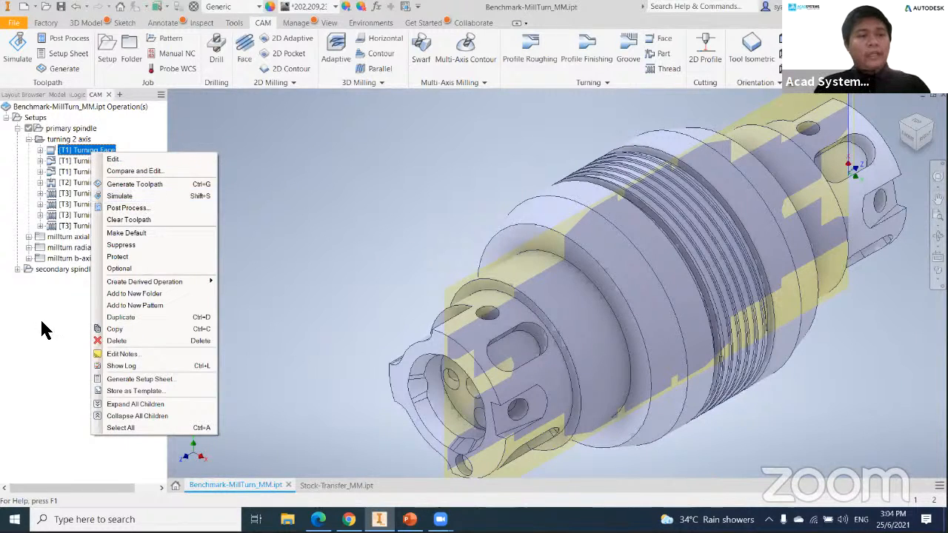
{"action": "left_click", "coordinate": [46, 298]}
- Simulate all operations in the turning 2 axis folder at increased playback speed, pause the playback, and close the simulation
{"action": "left_click", "coordinate": [65, 142]}
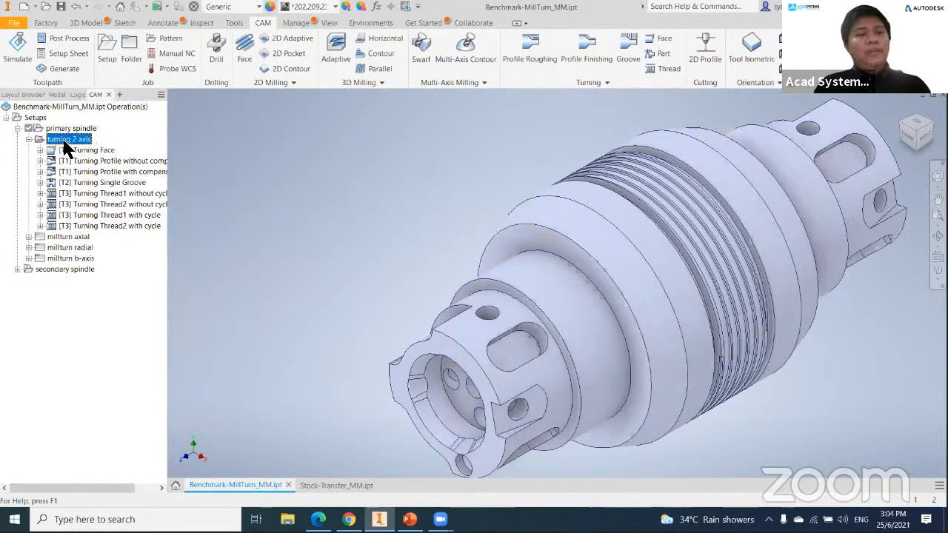
{"action": "right_click", "coordinate": [65, 146]}
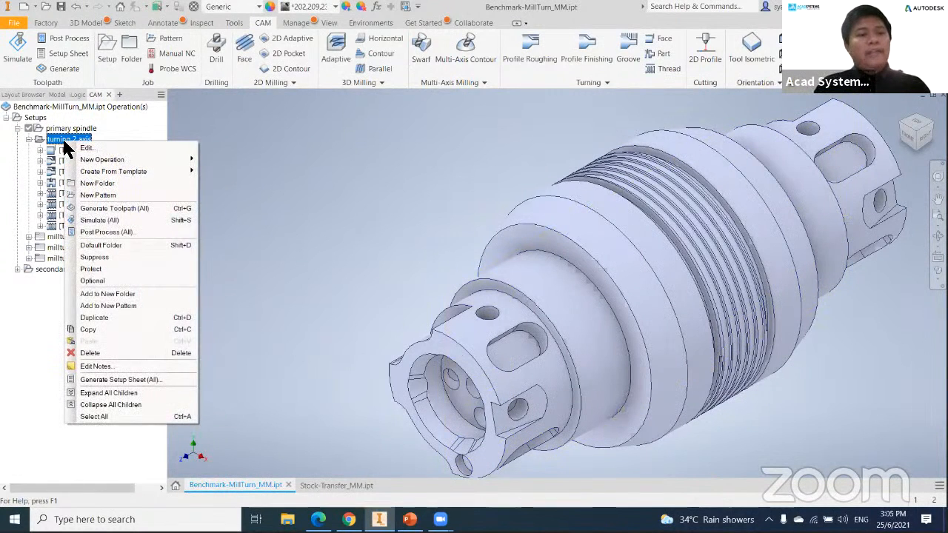
{"action": "left_click", "coordinate": [105, 220]}
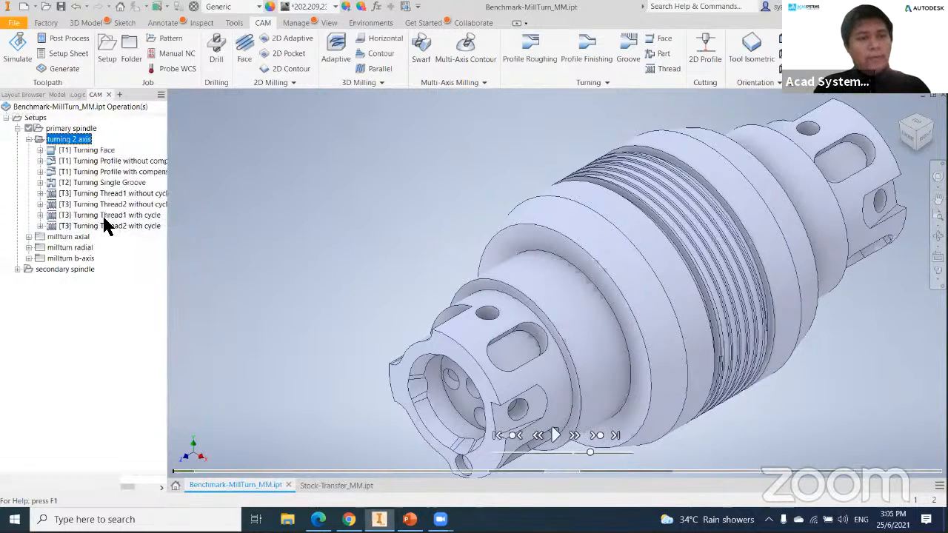
{"action": "left_click", "coordinate": [555, 437]}
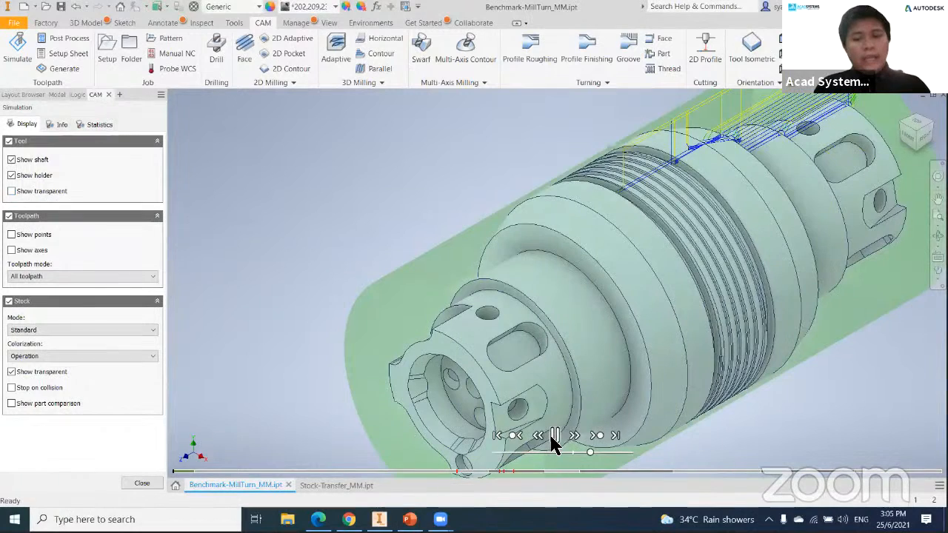
{"action": "scroll", "coordinate": [725, 421], "scroll_direction": "up", "scroll_amount": 3}
{"action": "middle_click_drag", "start_coordinate": [716, 423], "coordinate": [697, 422]}
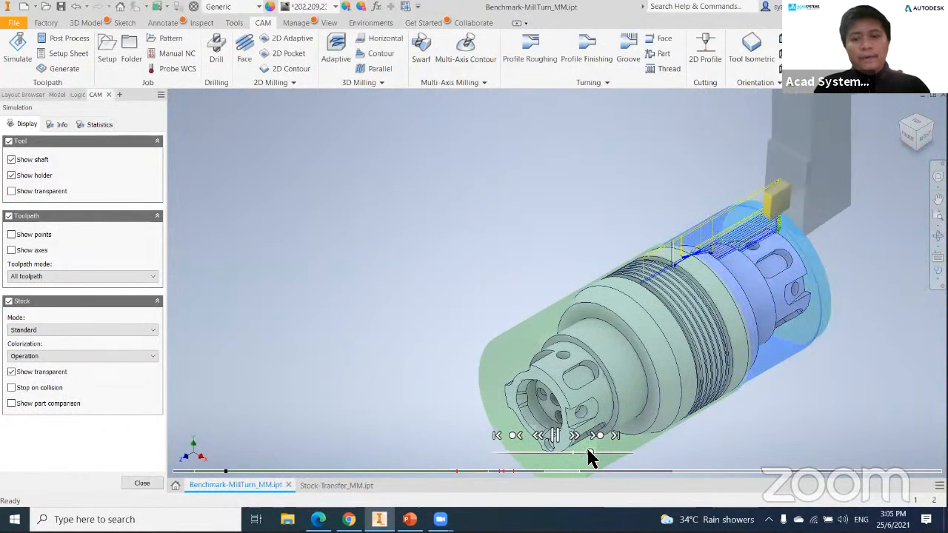
{"action": "left_click_drag", "start_coordinate": [589, 453], "coordinate": [607, 455]}
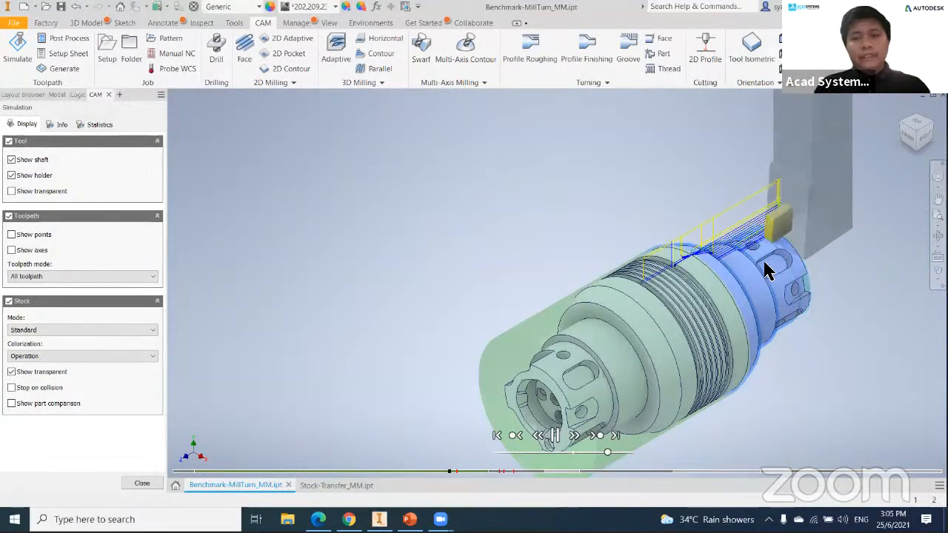
{"action": "left_click", "coordinate": [554, 438]}
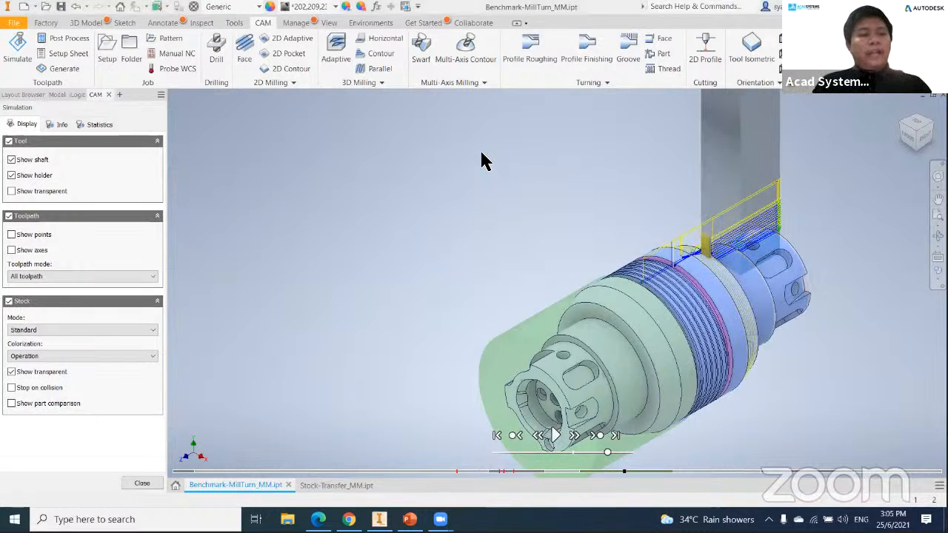
{"action": "left_click", "coordinate": [142, 483]}
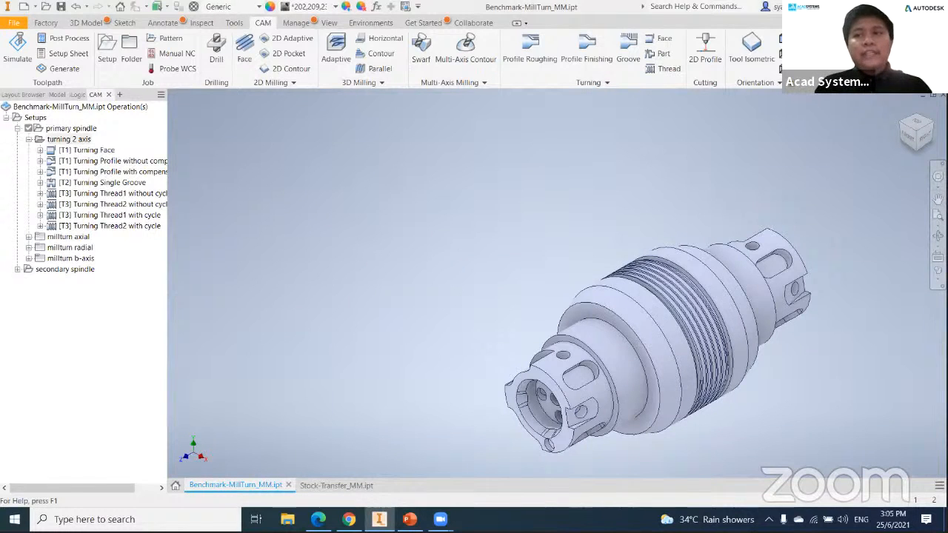
- Open the Tutorial6.ipt part from the Inventor CAM examples folder
{"action": "left_click", "coordinate": [879, 69]}
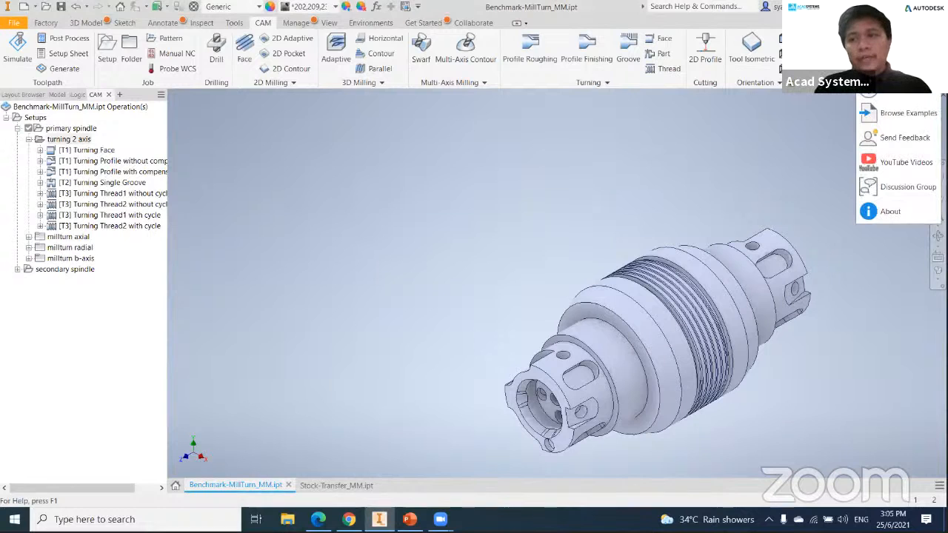
{"action": "left_click", "coordinate": [897, 118]}
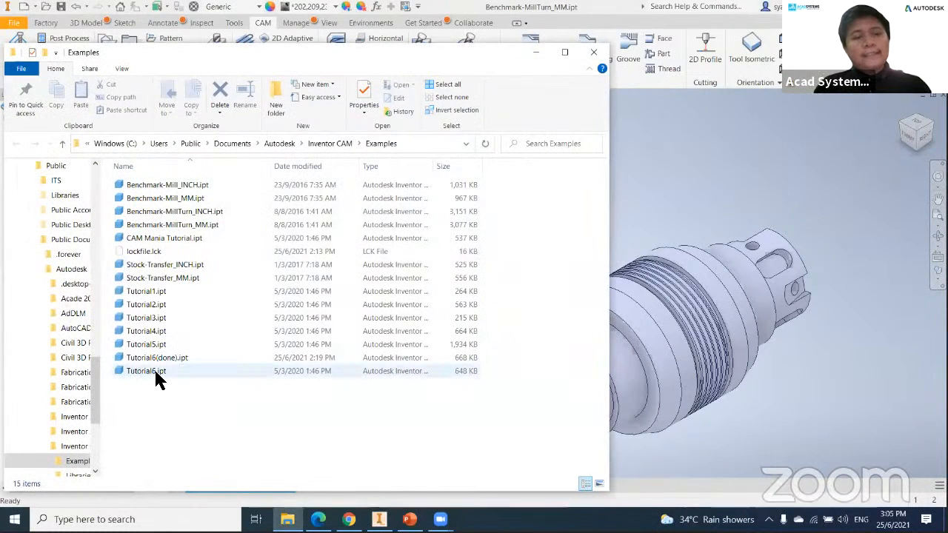
{"action": "double_click", "coordinate": [154, 371]}
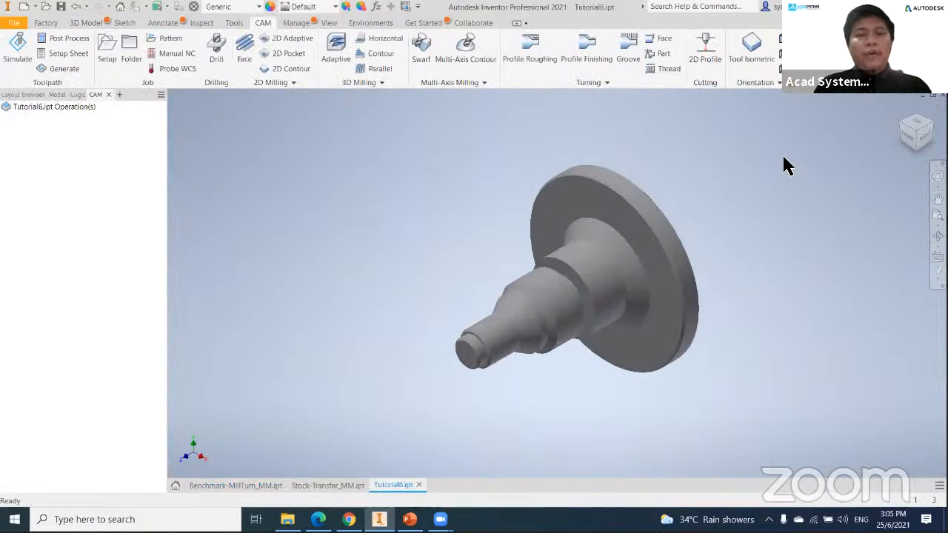
- Change the part's visual style to Shaded with edges
{"action": "middle_click_drag", "start_coordinate": [752, 410], "coordinate": [771, 415]}
{"action": "middle_click_drag", "start_coordinate": [578, 346], "coordinate": [590, 347]}
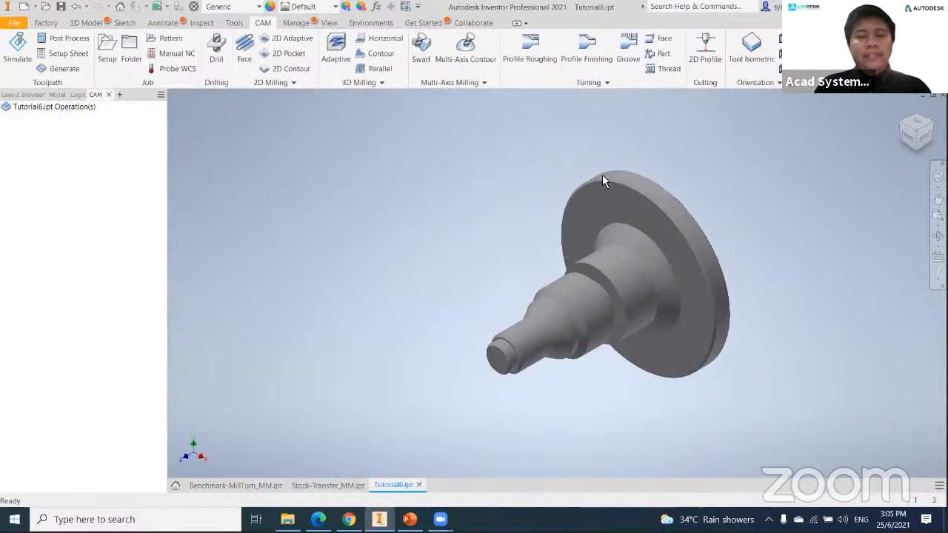
{"action": "left_click", "coordinate": [938, 200]}
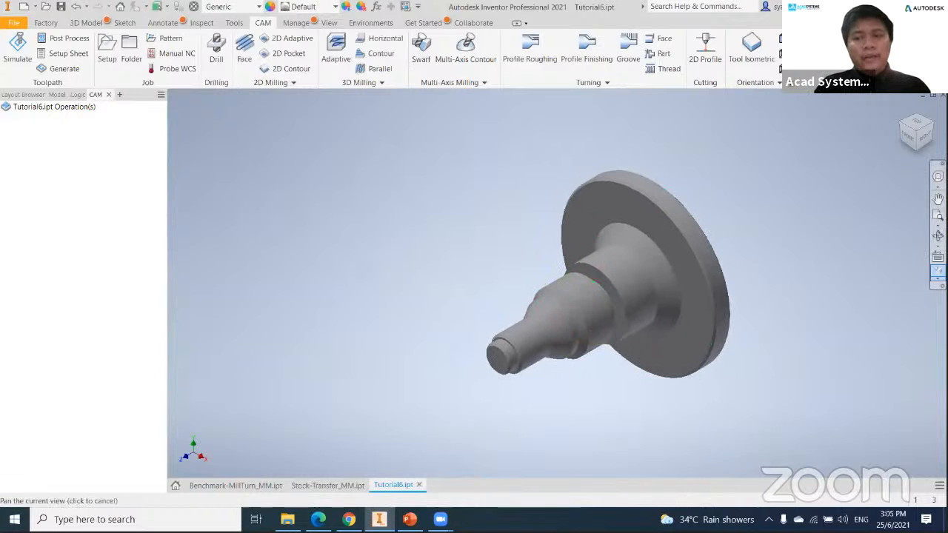
{"action": "left_click", "coordinate": [938, 275]}
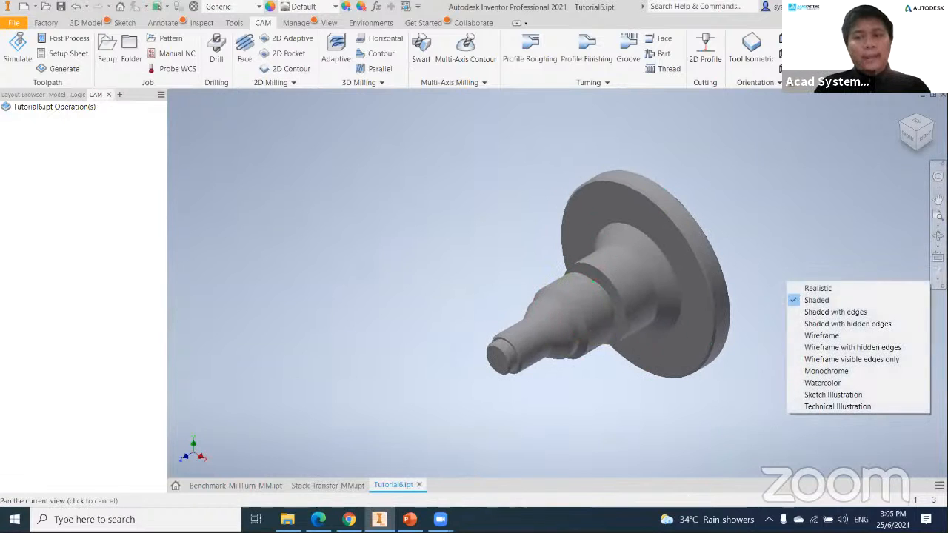
{"action": "left_click", "coordinate": [845, 317]}
{"action": "scroll", "coordinate": [585, 382], "scroll_direction": "up", "scroll_amount": 5}
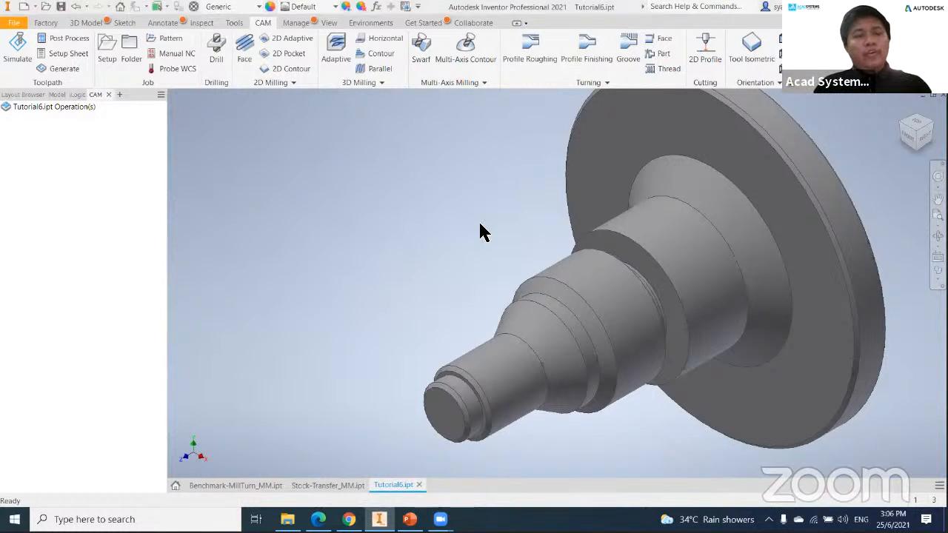
{"action": "scroll", "coordinate": [478, 233], "scroll_direction": "down", "scroll_amount": 3}
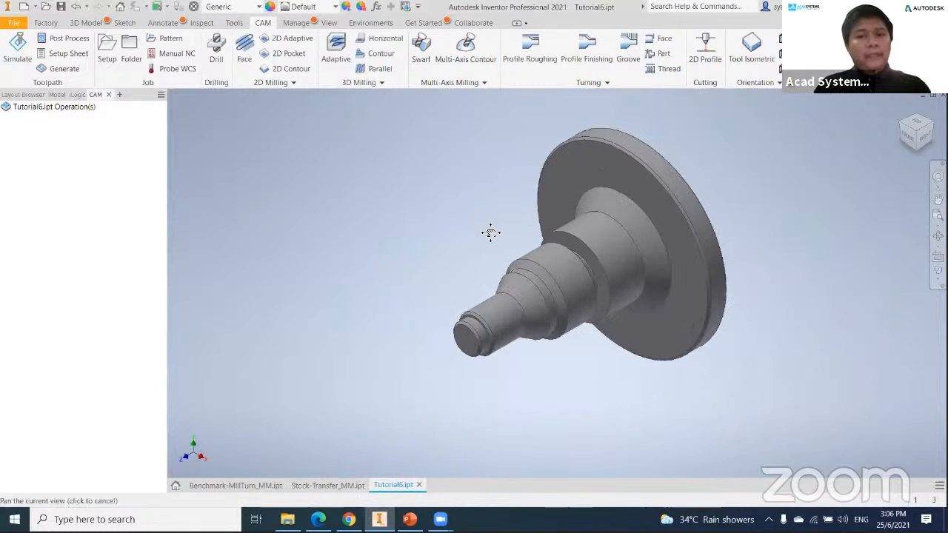
{"action": "left_click", "coordinate": [108, 53]}
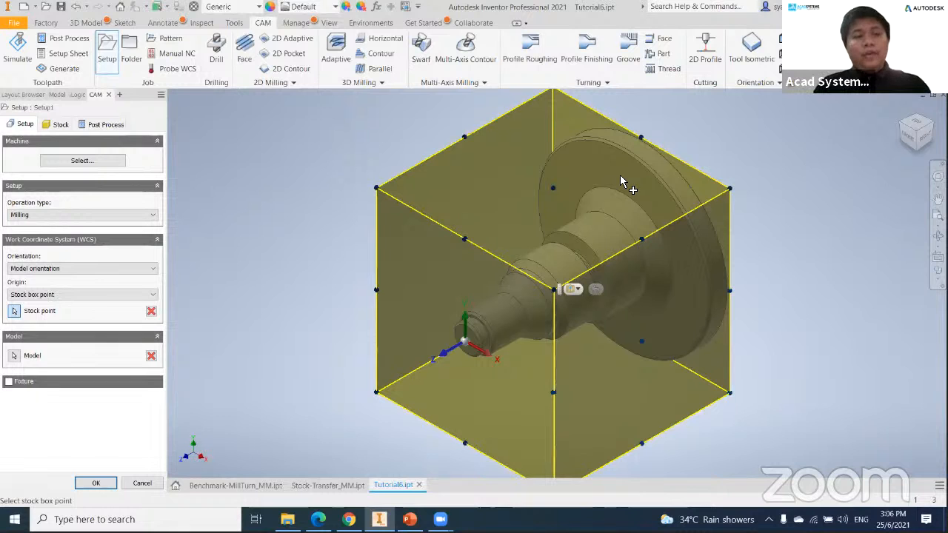
{"action": "left_click", "coordinate": [36, 215]}
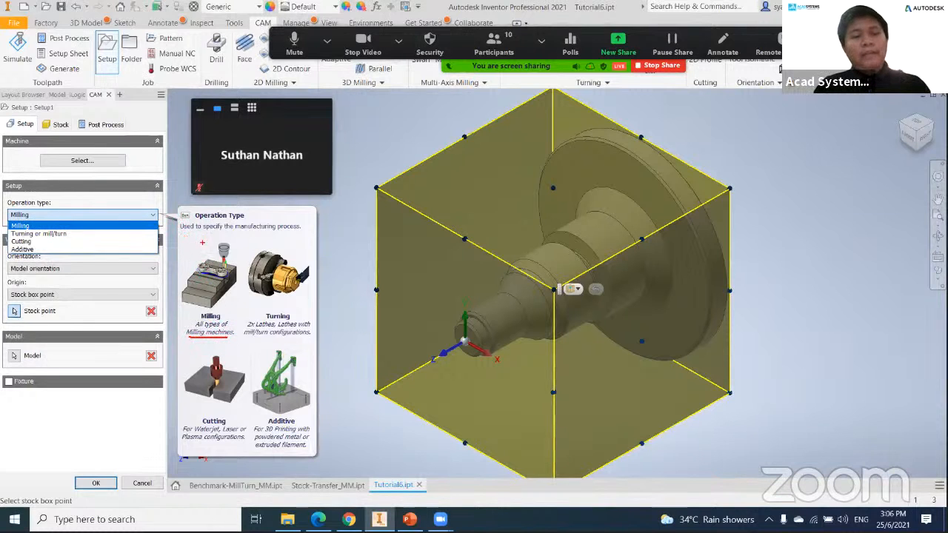
{"action": "left_click_drag", "start_coordinate": [245, 341], "coordinate": [293, 343]}
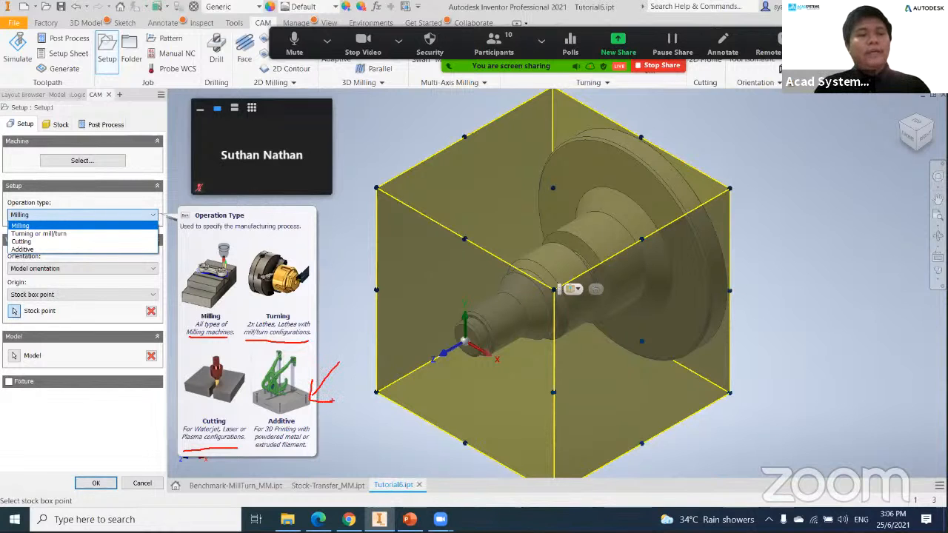
{"action": "key", "text": "Escape"}
{"action": "key", "text": "Escape"}
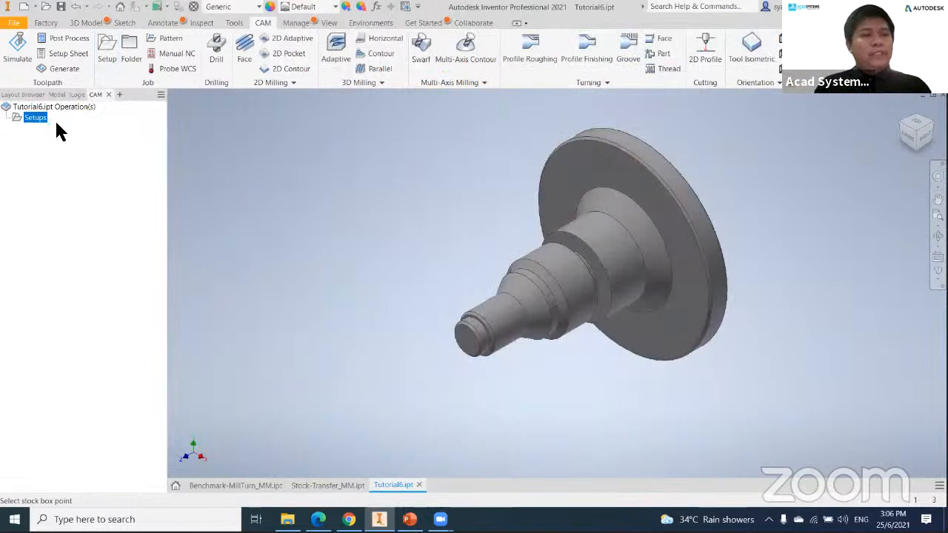
- Start a new CAM setup for the part with Turning or mill/turn as the operation type
{"action": "left_click", "coordinate": [107, 45]}
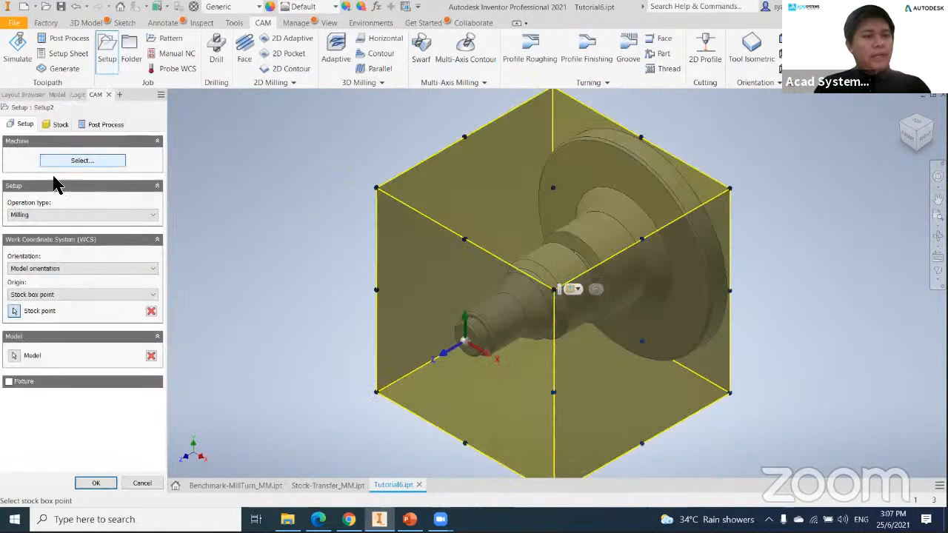
{"action": "left_click", "coordinate": [42, 215]}
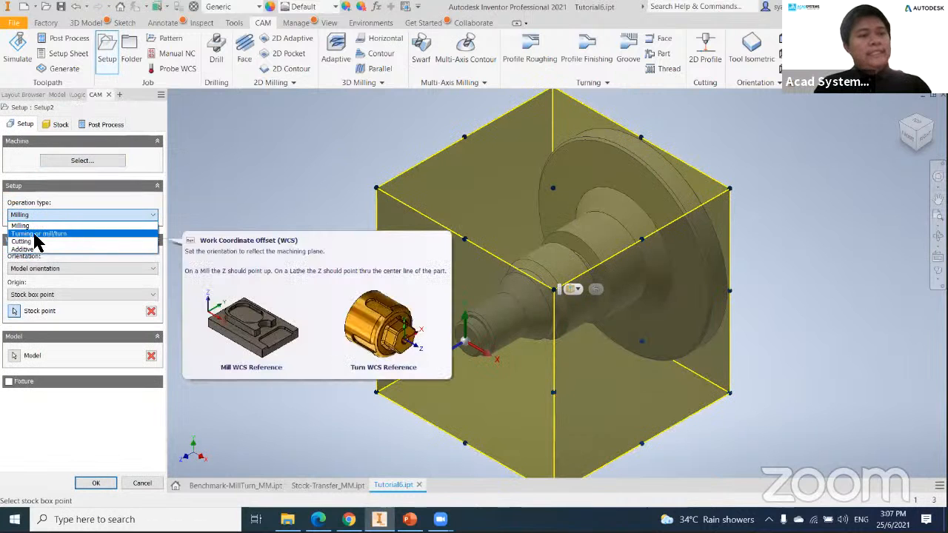
{"action": "left_click", "coordinate": [34, 235]}
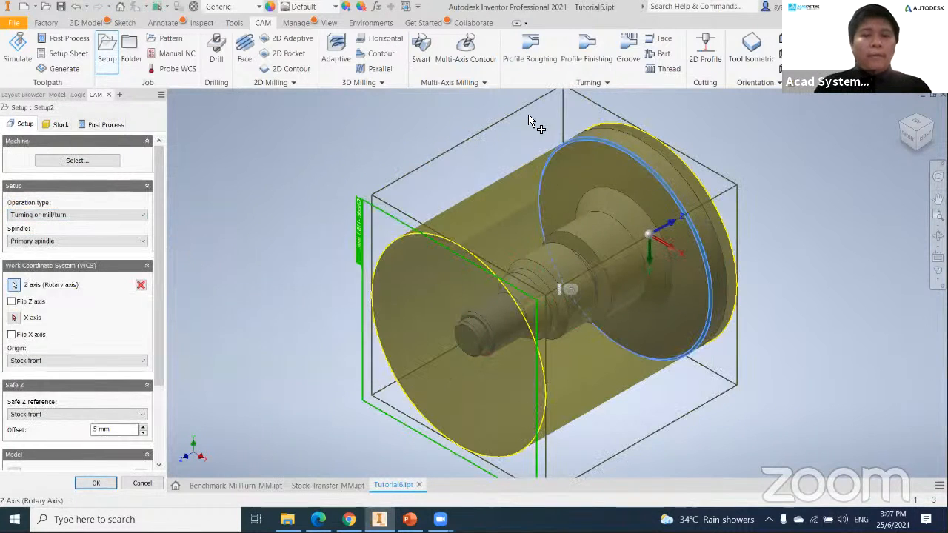
- Flip the setup's Z axis so it points outward from the small end of the shaft
{"action": "middle_click_drag", "start_coordinate": [752, 404], "coordinate": [768, 398]}
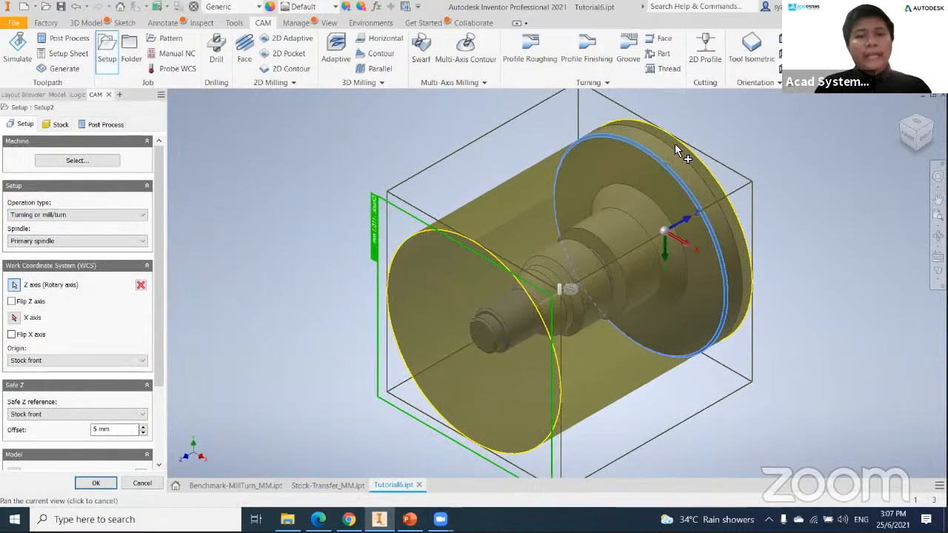
{"action": "middle_click_drag", "start_coordinate": [726, 175], "coordinate": [746, 174]}
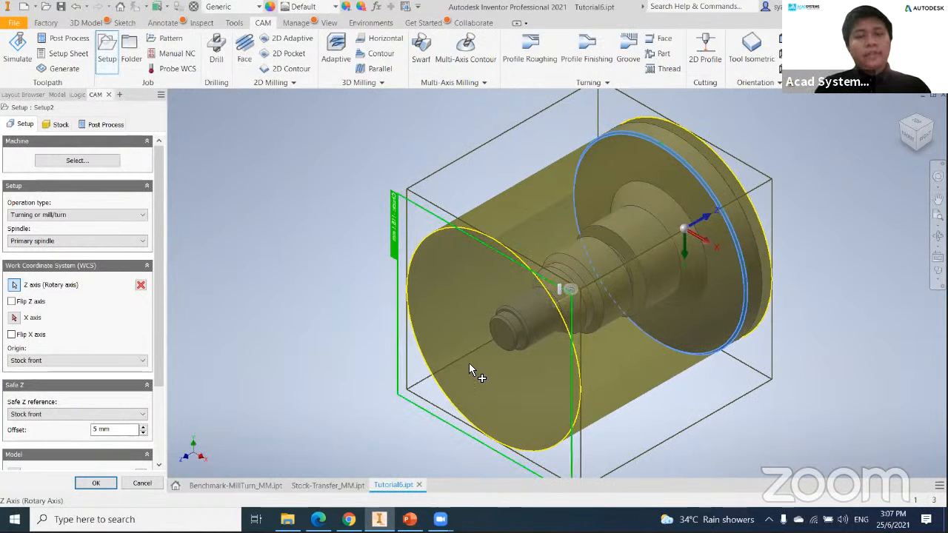
{"action": "middle_click_drag", "start_coordinate": [469, 365], "coordinate": [442, 382]}
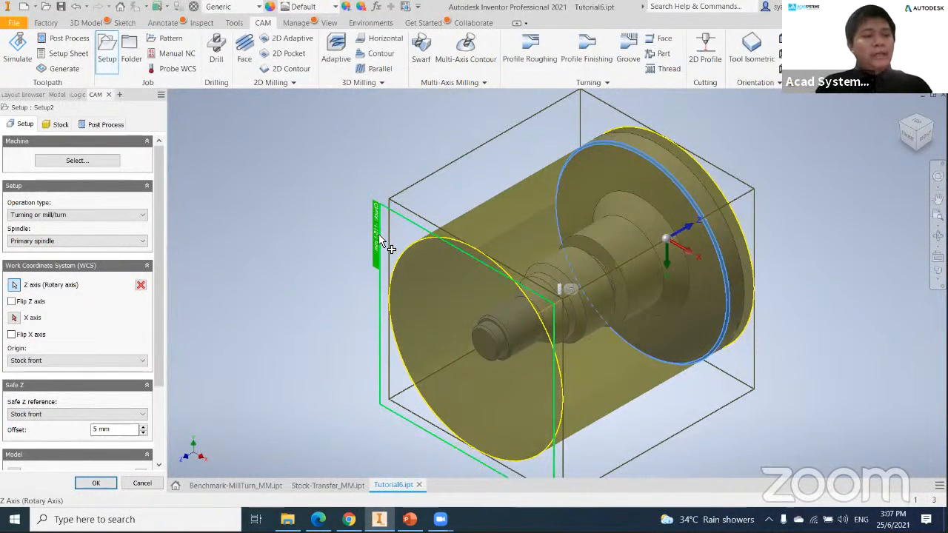
{"action": "left_click", "coordinate": [12, 302]}
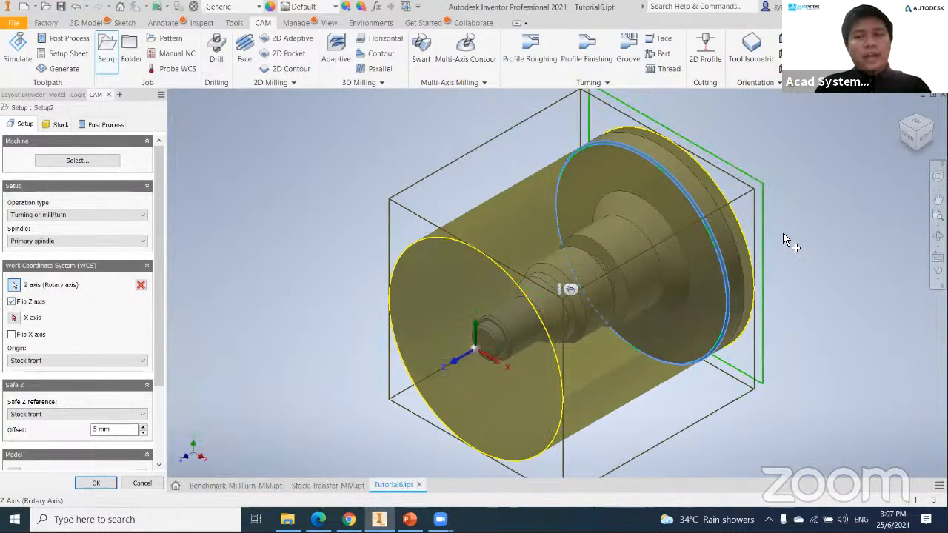
{"action": "middle_click_drag", "start_coordinate": [806, 287], "coordinate": [736, 215], "text": "shift"}
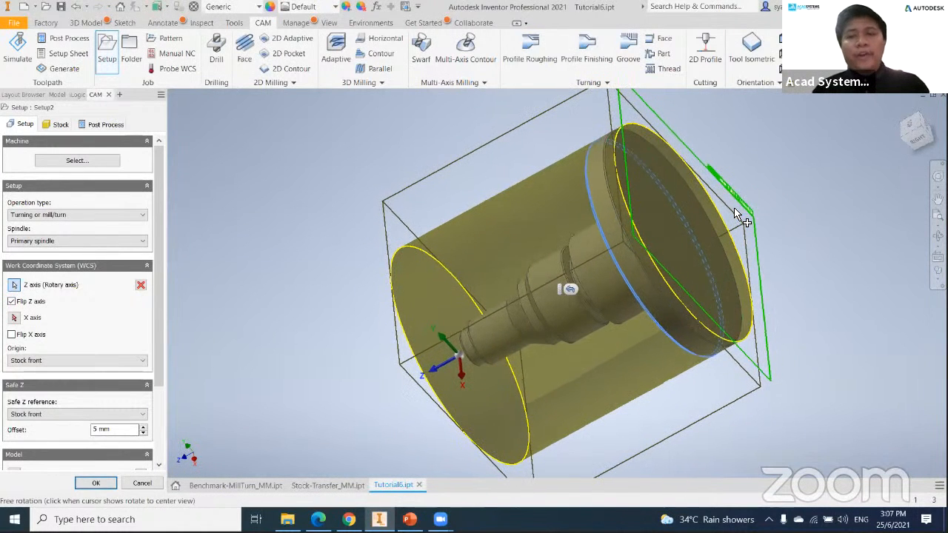
{"action": "left_click", "coordinate": [902, 136]}
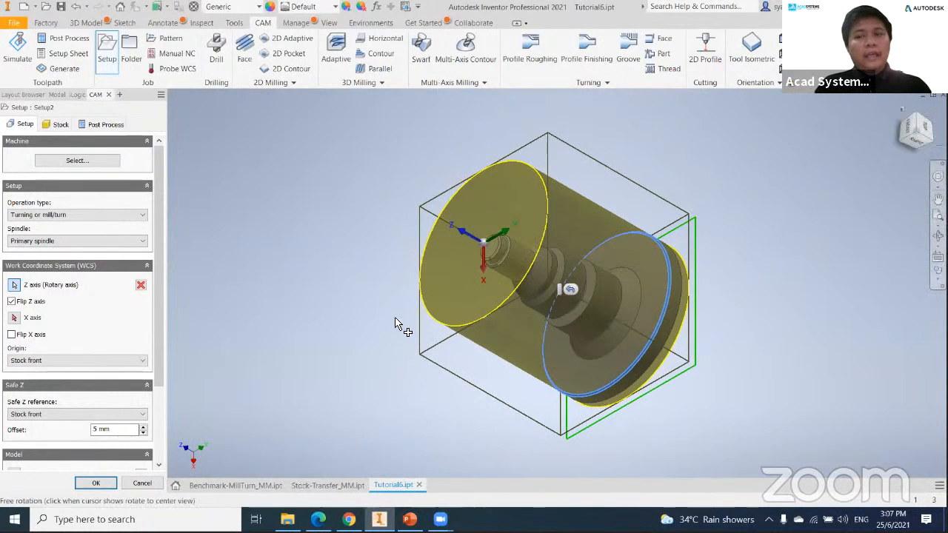
{"action": "middle_click_drag", "start_coordinate": [441, 319], "coordinate": [3, 303], "text": "shift"}
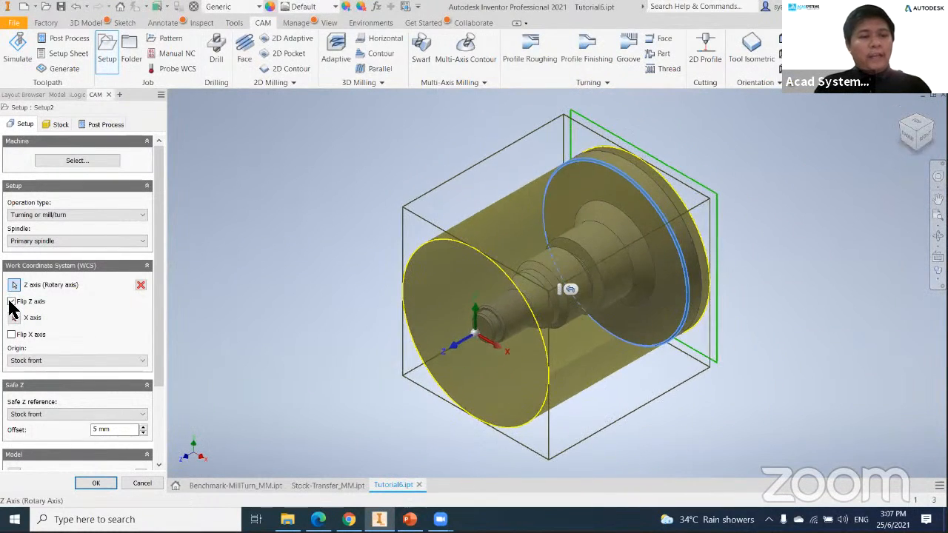
{"action": "left_click", "coordinate": [11, 302]}
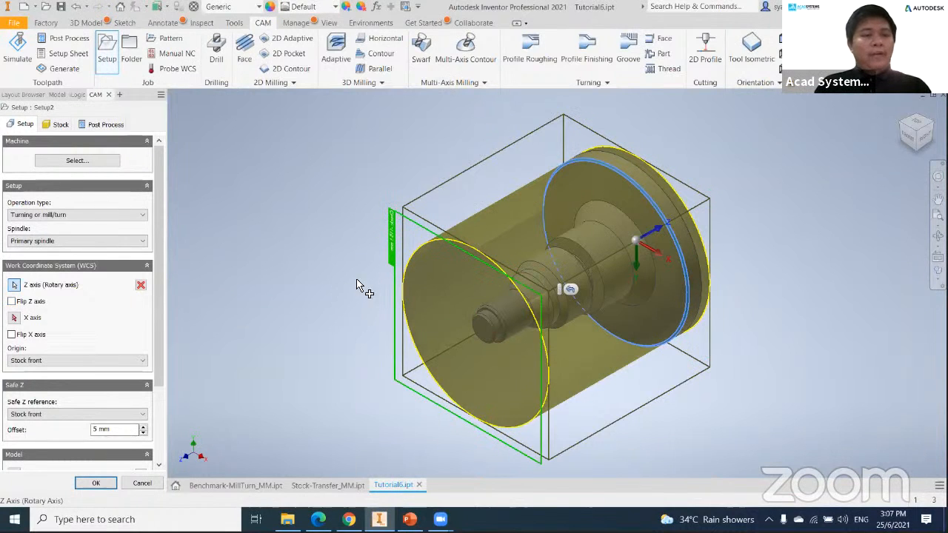
{"action": "left_click", "coordinate": [12, 303]}
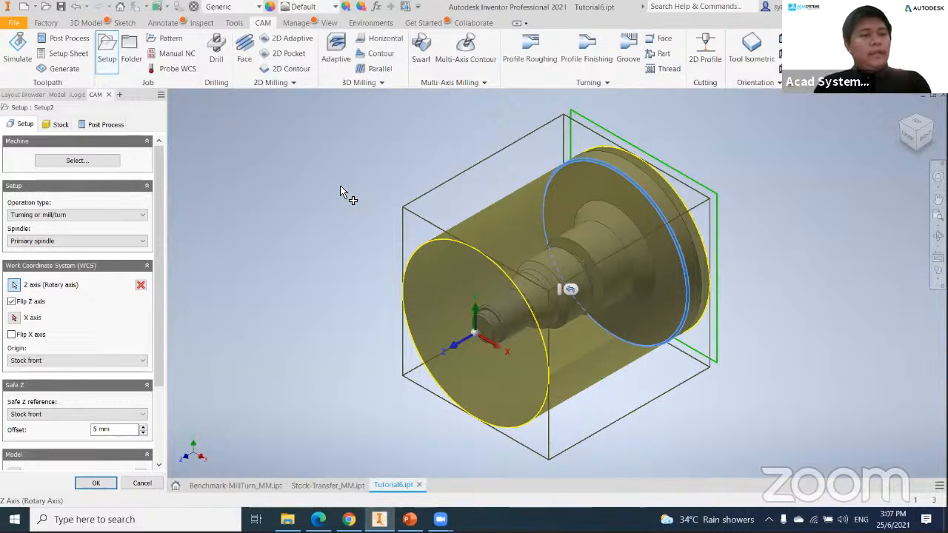
- Keep the primary spindle, set the chuck offset to -15 mm from the model back, and accept the setup
{"action": "left_click", "coordinate": [120, 243]}
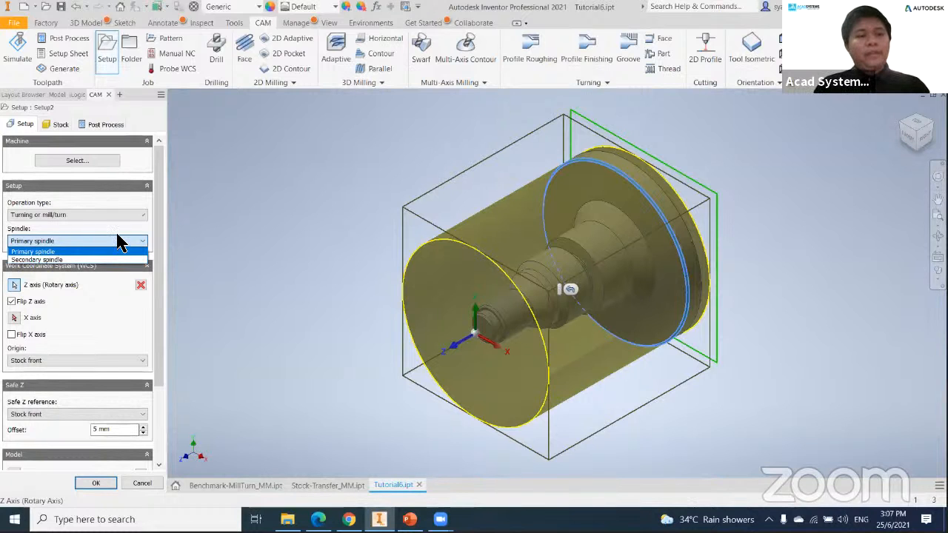
{"action": "left_click", "coordinate": [119, 241]}
{"action": "left_click_drag", "start_coordinate": [158, 229], "coordinate": [153, 328]}
{"action": "middle_click_drag", "start_coordinate": [299, 378], "coordinate": [306, 359]}
{"action": "scroll", "coordinate": [766, 282], "scroll_direction": "up", "scroll_amount": 5}
{"action": "scroll", "coordinate": [755, 311], "scroll_direction": "down", "scroll_amount": 4}
{"action": "middle_click_drag", "start_coordinate": [749, 319], "coordinate": [628, 157], "text": "shift"}
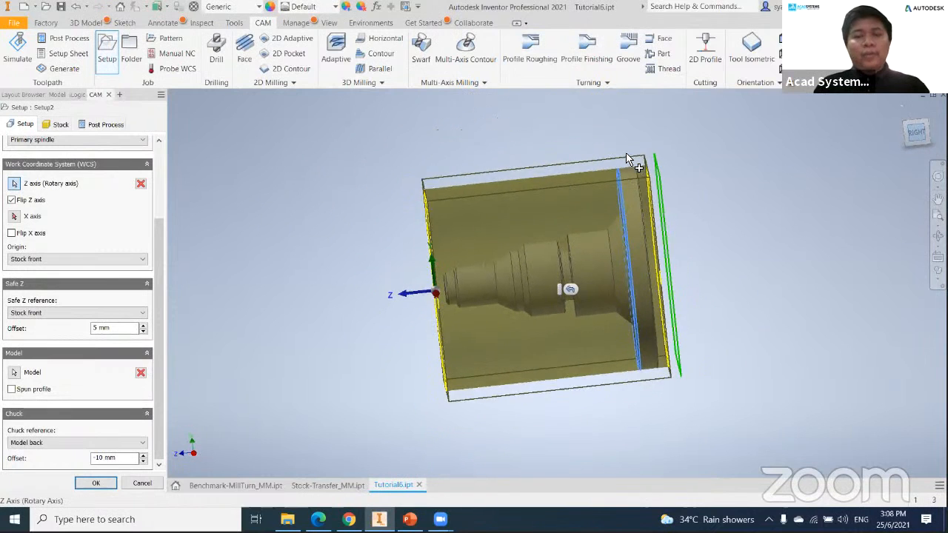
{"action": "key", "text": "F5"}
{"action": "key", "text": "F5"}
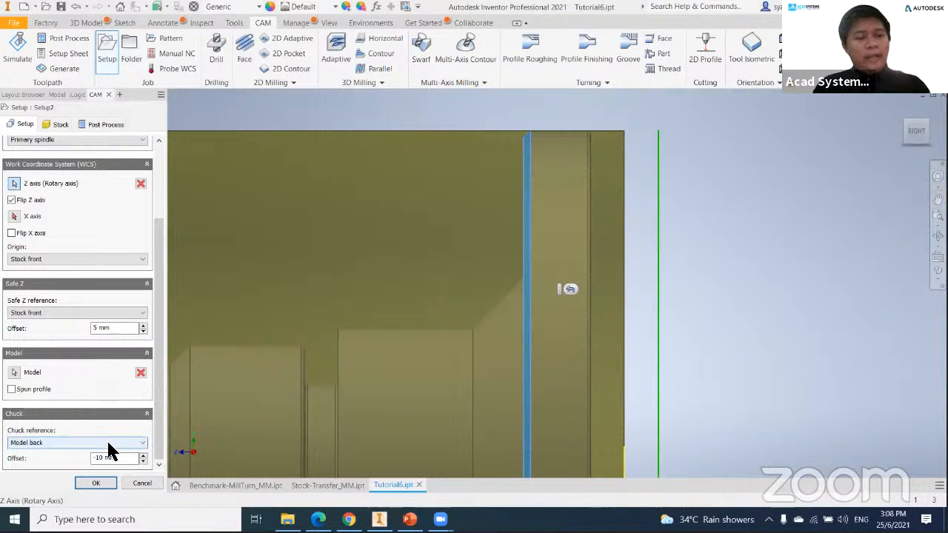
{"action": "double_click", "coordinate": [98, 458]}
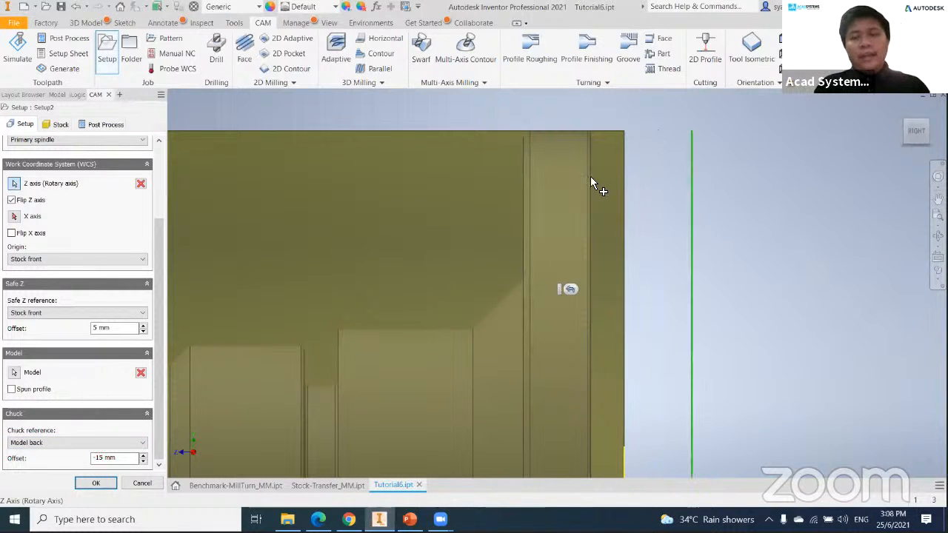
{"action": "left_click", "coordinate": [96, 484]}
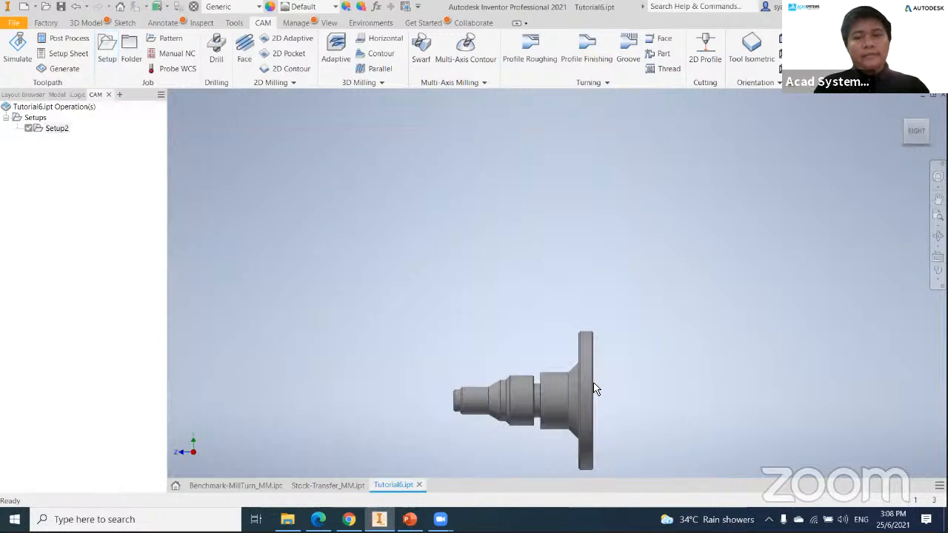
- Reopen the turning setup for editing and display its stock settings
{"action": "scroll", "coordinate": [609, 392], "scroll_direction": "down", "scroll_amount": 3}
{"action": "middle_click_drag", "start_coordinate": [610, 392], "coordinate": [636, 303]}
{"action": "scroll", "coordinate": [606, 363], "scroll_direction": "down", "scroll_amount": 3}
{"action": "scroll", "coordinate": [608, 362], "scroll_direction": "up", "scroll_amount": 2}
{"action": "left_click", "coordinate": [902, 115]}
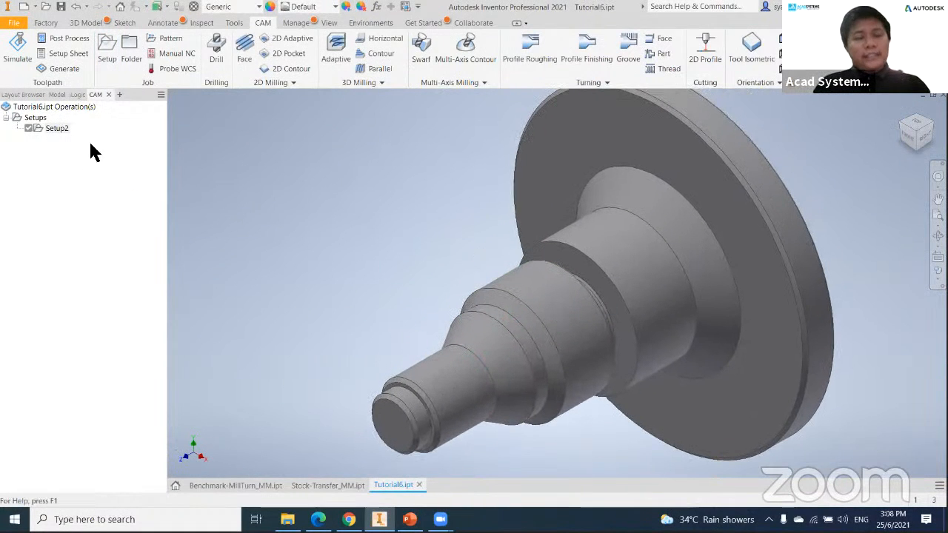
{"action": "right_click", "coordinate": [54, 133]}
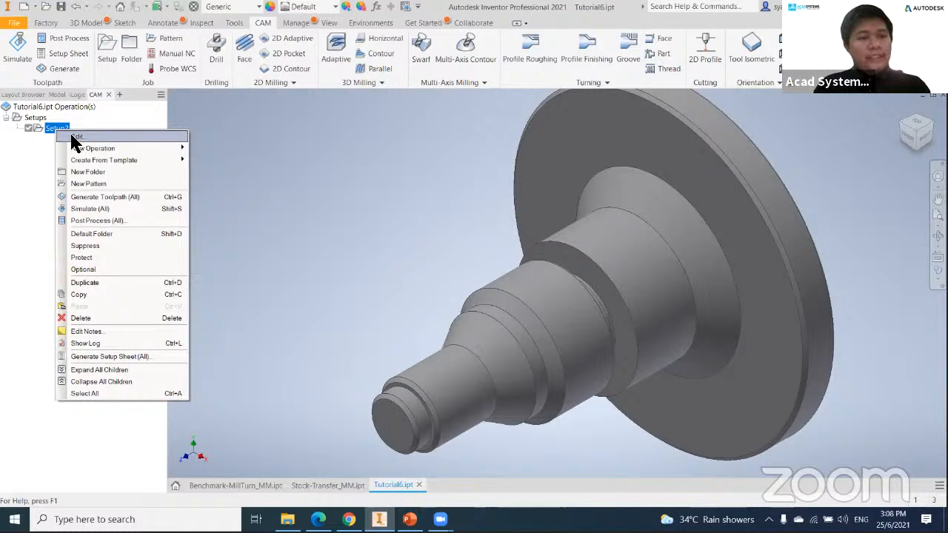
{"action": "left_click", "coordinate": [77, 138]}
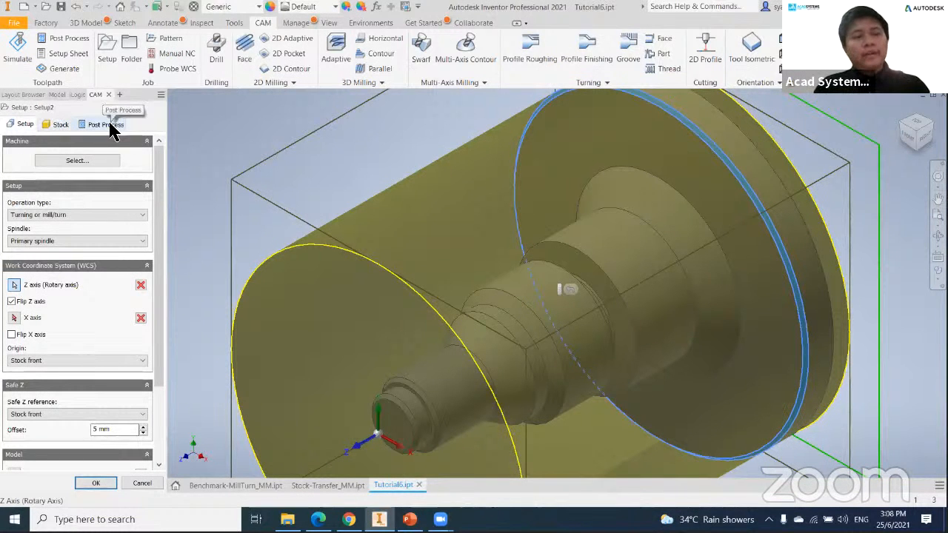
{"action": "left_click", "coordinate": [48, 127]}
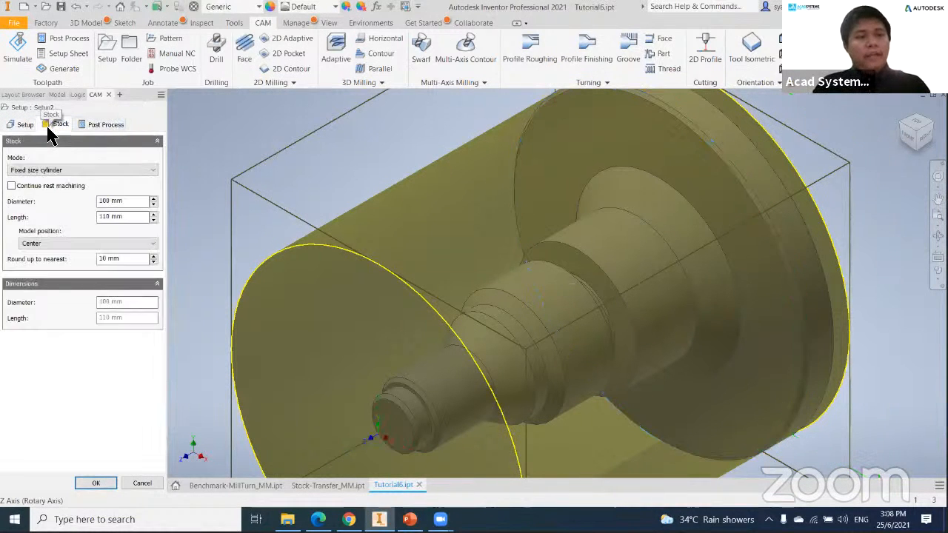
- Try setting the stock mode to From solid with the shaft body as the stock solid, viewed from the right side
{"action": "left_click", "coordinate": [925, 137]}
{"action": "scroll", "coordinate": [634, 203], "scroll_direction": "down", "scroll_amount": 4}
{"action": "middle_click_drag", "start_coordinate": [634, 203], "coordinate": [819, 142]}
{"action": "scroll", "coordinate": [641, 252], "scroll_direction": "up", "scroll_amount": 3}
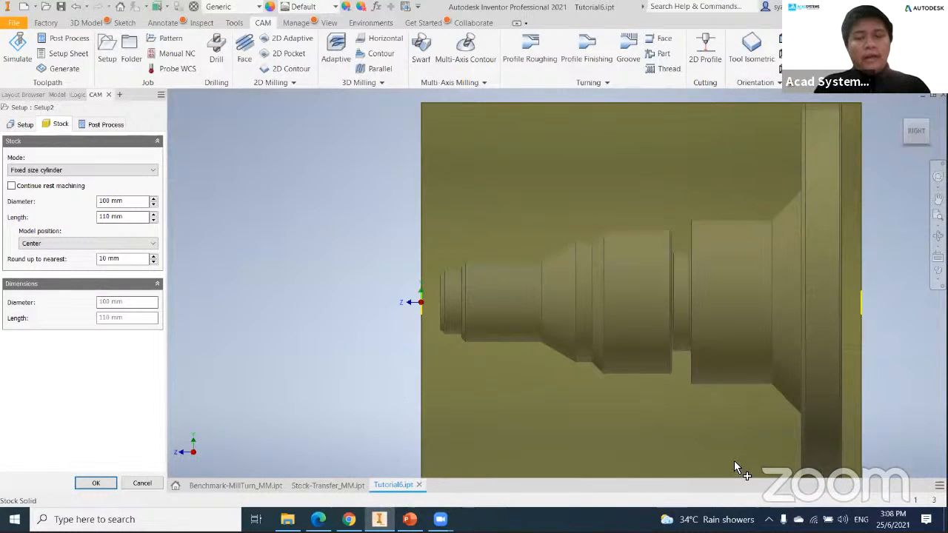
{"action": "left_click", "coordinate": [85, 170]}
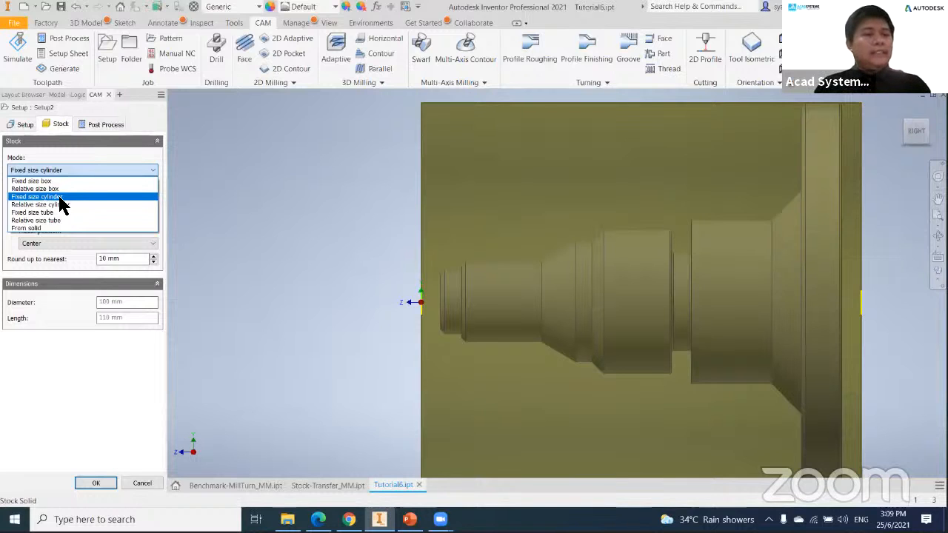
{"action": "left_click", "coordinate": [35, 230]}
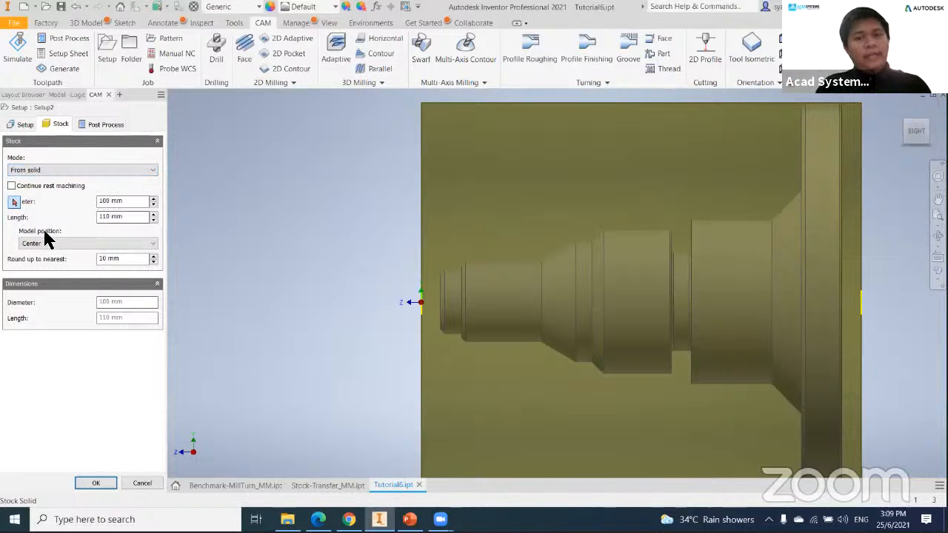
{"action": "left_click", "coordinate": [527, 300]}
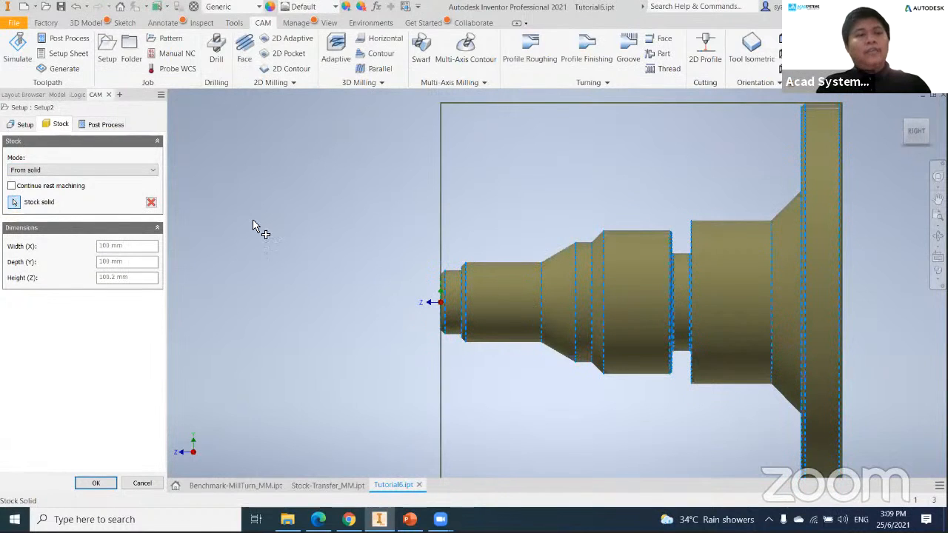
- Compare the Fixed size cylinder and From solid stock modes, ending on Fixed size cylinder
{"action": "left_click", "coordinate": [40, 169]}
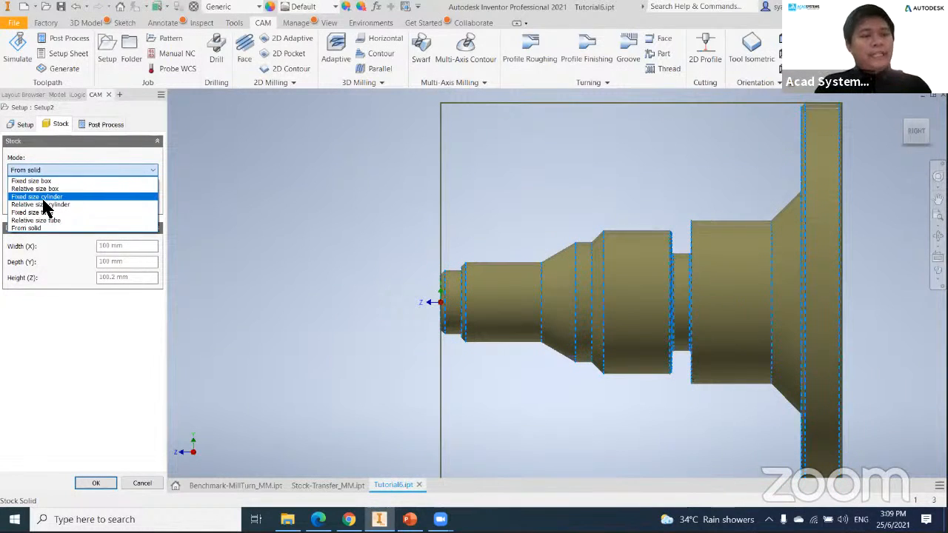
{"action": "left_click", "coordinate": [42, 196]}
{"action": "left_click", "coordinate": [64, 171]}
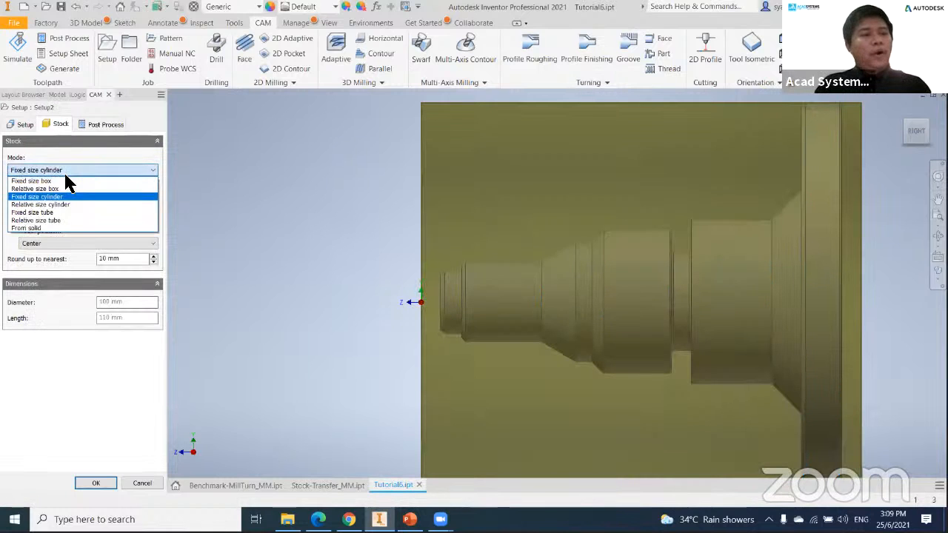
{"action": "left_click", "coordinate": [57, 228]}
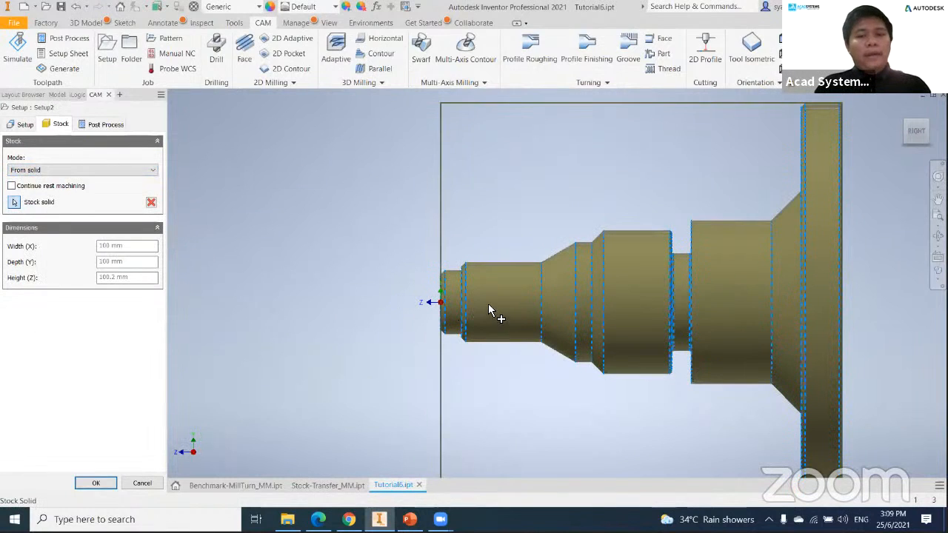
{"action": "left_click", "coordinate": [102, 170]}
{"action": "left_click", "coordinate": [80, 201]}
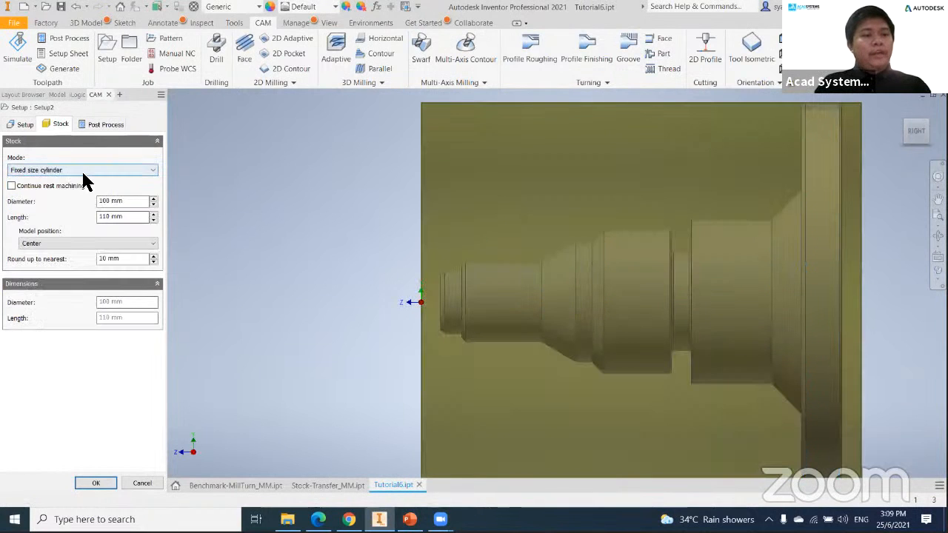
{"action": "left_click", "coordinate": [83, 173]}
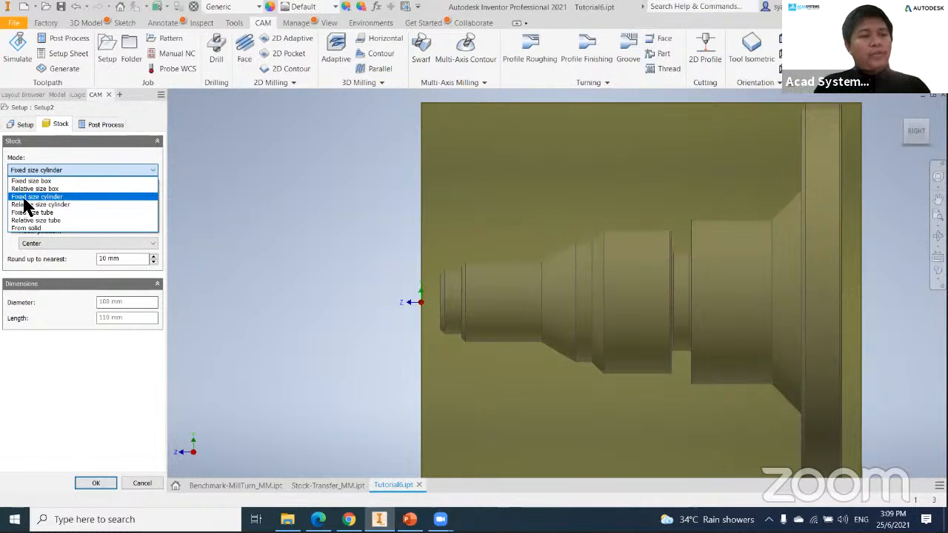
{"action": "left_click", "coordinate": [63, 369]}
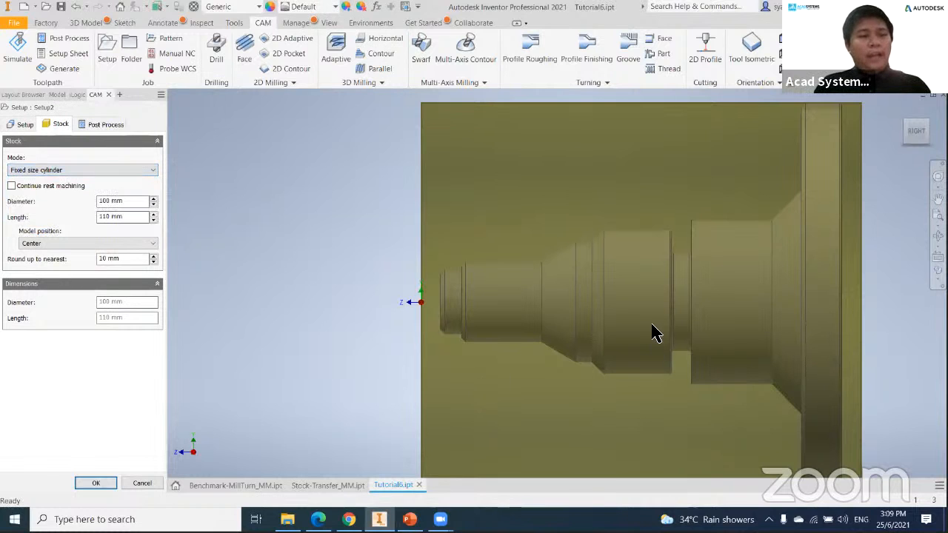
- Set the fixed cylinder stock's diameter to 105 mm and check the clearance around the flange
{"action": "scroll", "coordinate": [313, 320], "scroll_direction": "up", "scroll_amount": 5}
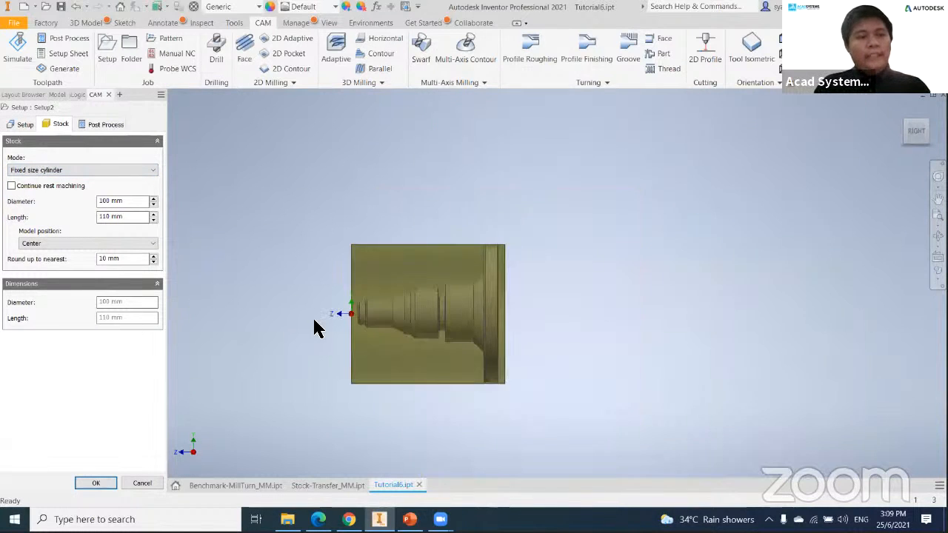
{"action": "scroll", "coordinate": [313, 320], "scroll_direction": "down", "scroll_amount": 3}
{"action": "middle_click_drag", "start_coordinate": [323, 315], "coordinate": [343, 283]}
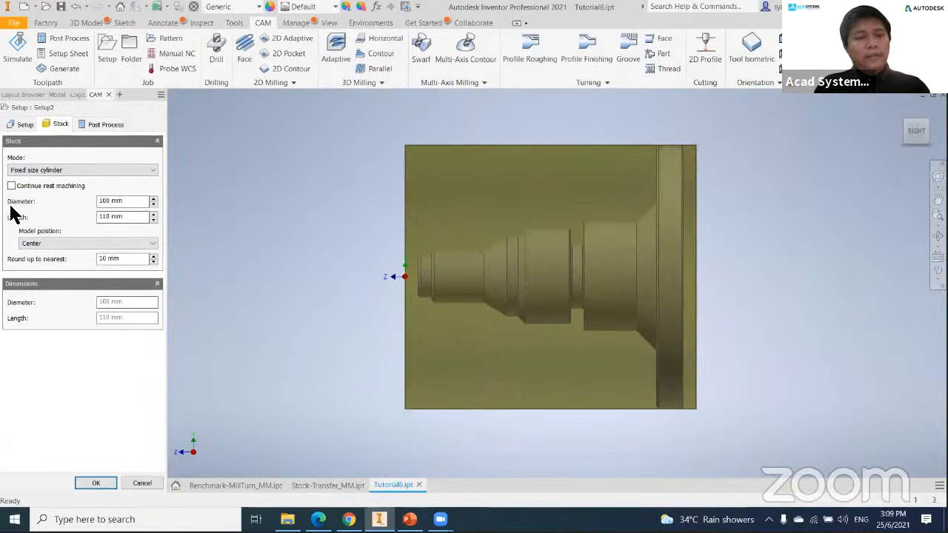
{"action": "left_click_drag", "start_coordinate": [108, 201], "coordinate": [101, 201]}
{"action": "type", "text": "105"}
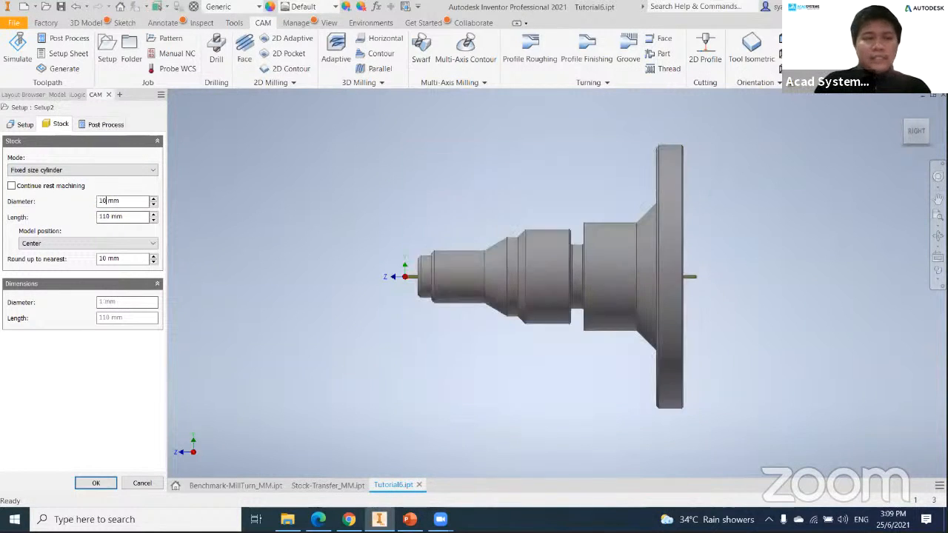
{"action": "scroll", "coordinate": [694, 141], "scroll_direction": "down", "scroll_amount": 5}
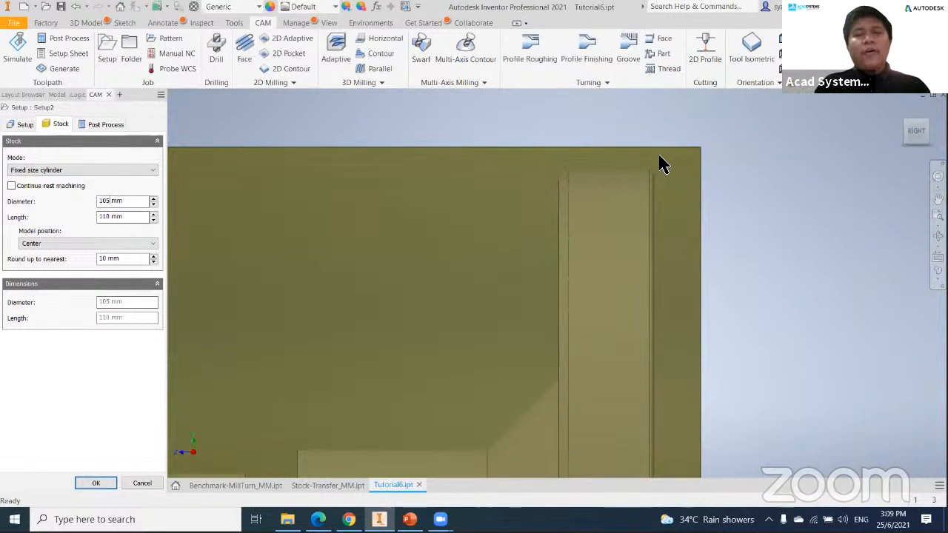
{"action": "scroll", "coordinate": [627, 152], "scroll_direction": "up", "scroll_amount": 5}
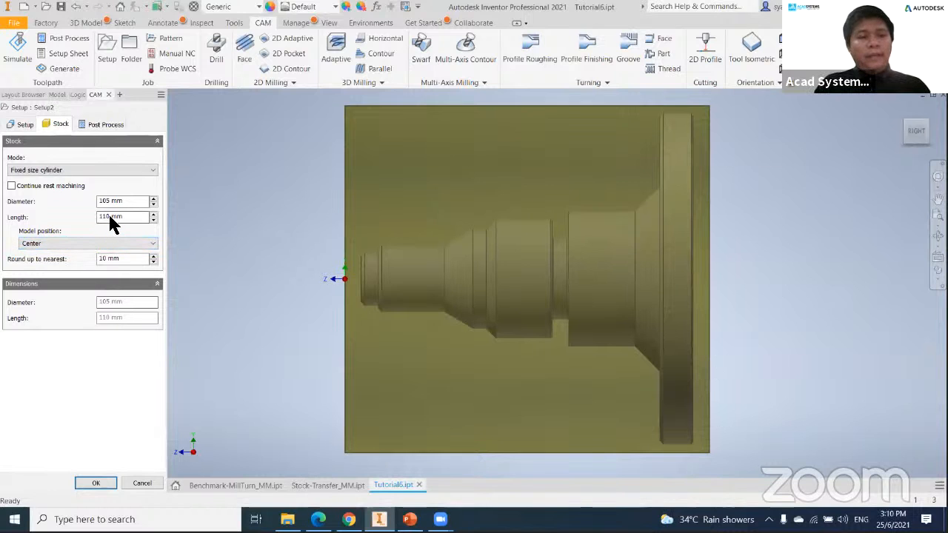
- Set the cylinder stock's length to 120 mm, keeping the model centred in it
{"action": "left_click_drag", "start_coordinate": [107, 215], "coordinate": [94, 217]}
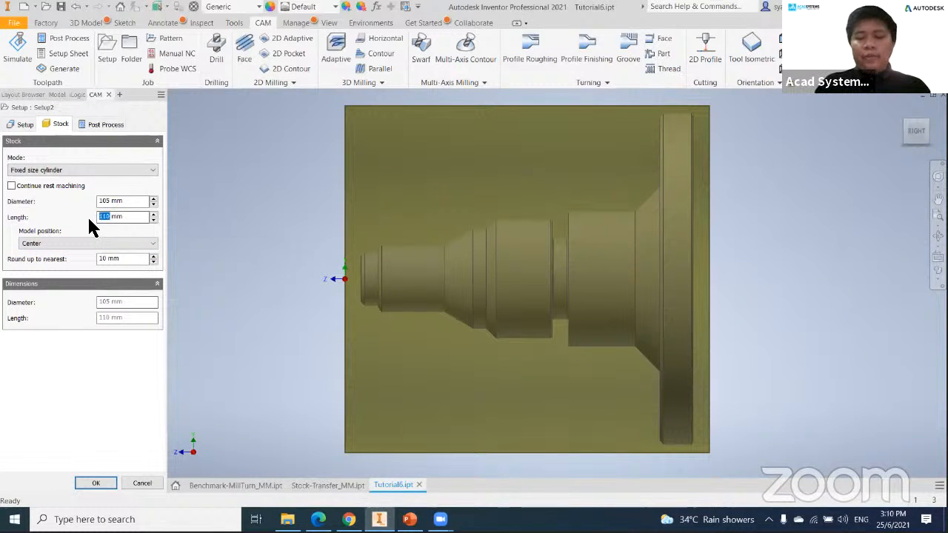
{"action": "type", "text": "120"}
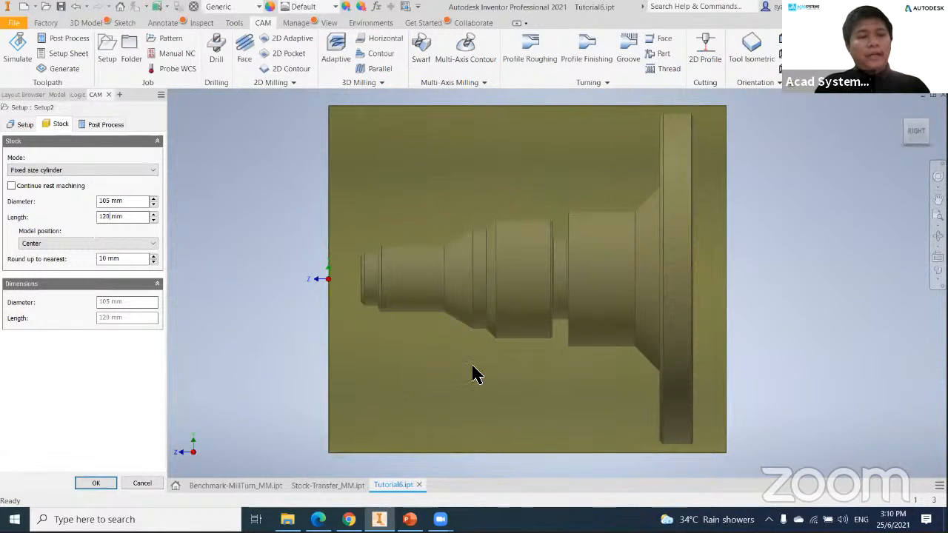
{"action": "middle_click_drag", "start_coordinate": [508, 399], "coordinate": [517, 399]}
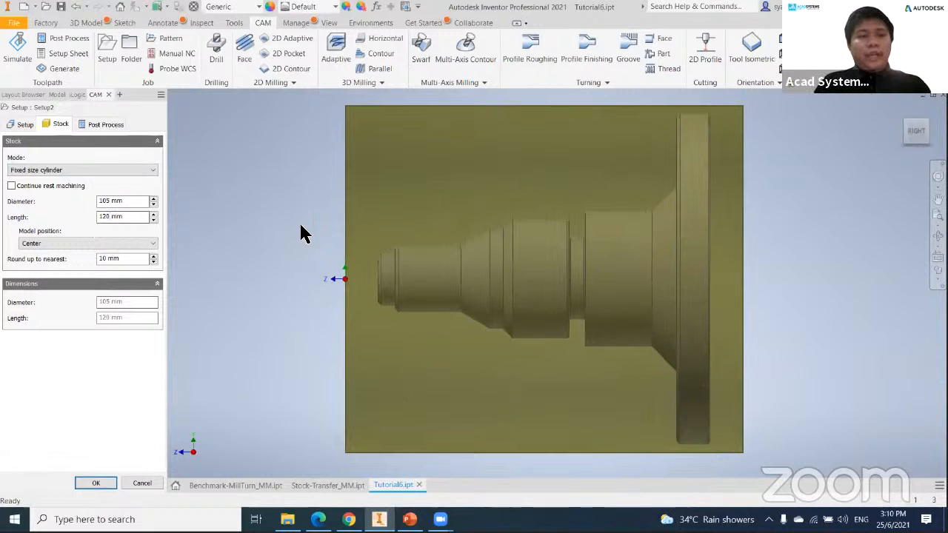
- Name the setup's post-process program Turn01 and accept the setup
{"action": "left_click", "coordinate": [101, 124]}
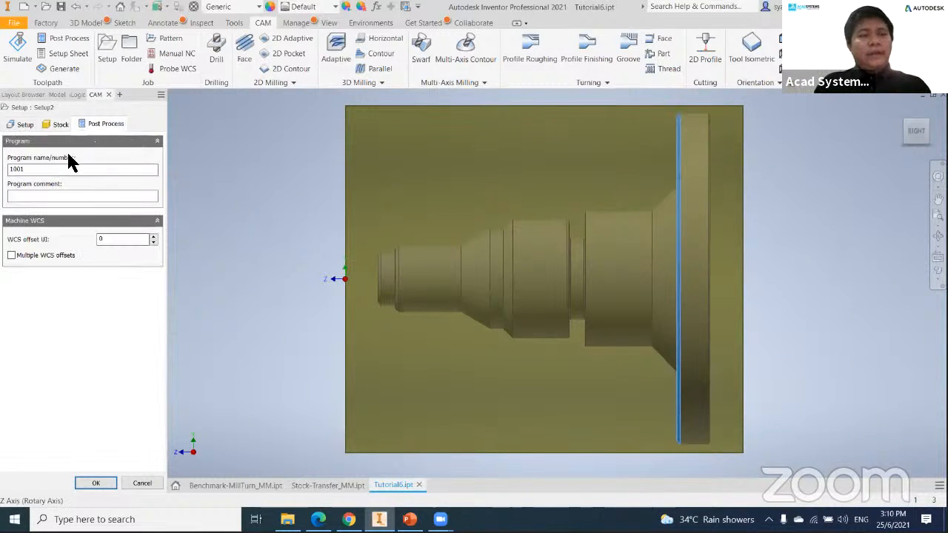
{"action": "double_click", "coordinate": [10, 170]}
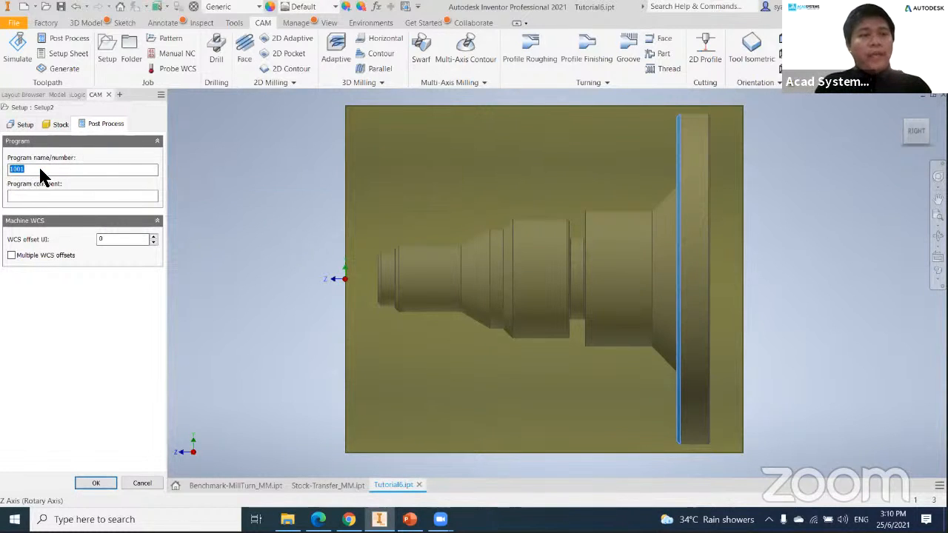
{"action": "type", "text": "Turn"}
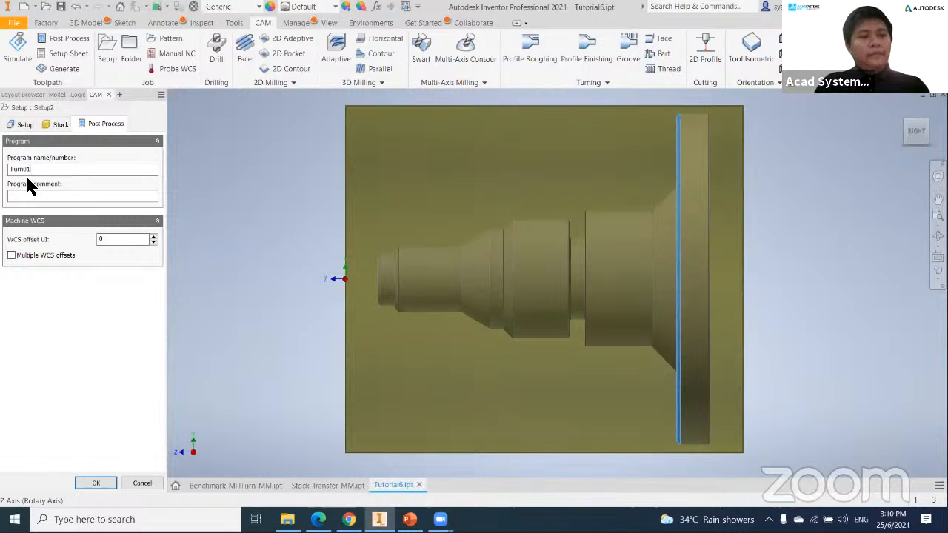
{"action": "left_click", "coordinate": [96, 483]}
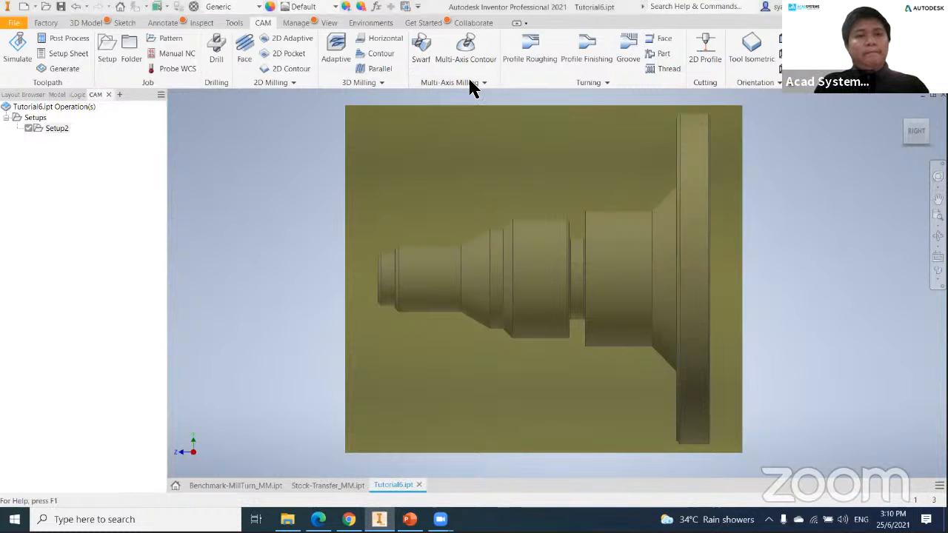
- Review the available turning operations, including the additional ones, and examine the shaft in an isometric view
{"action": "left_click", "coordinate": [907, 123]}
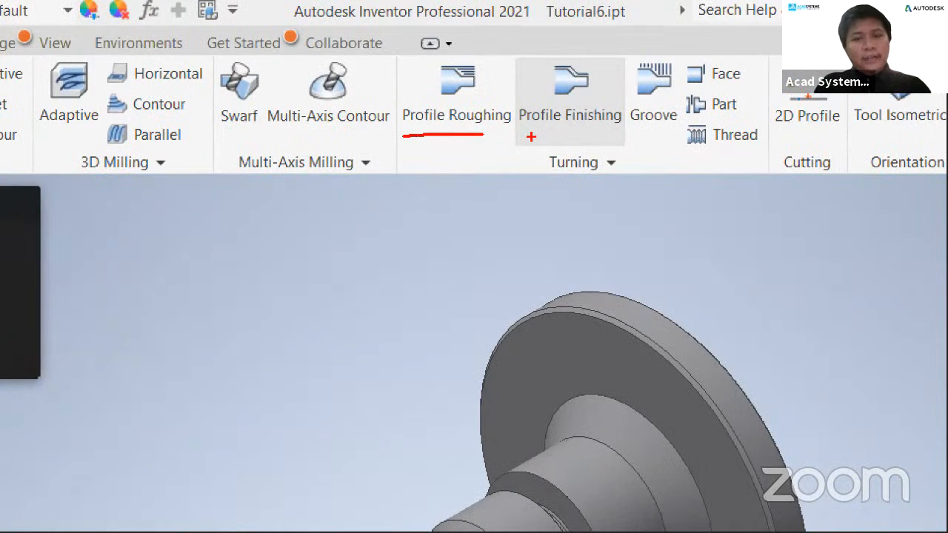
{"action": "left_click_drag", "start_coordinate": [527, 136], "coordinate": [624, 137]}
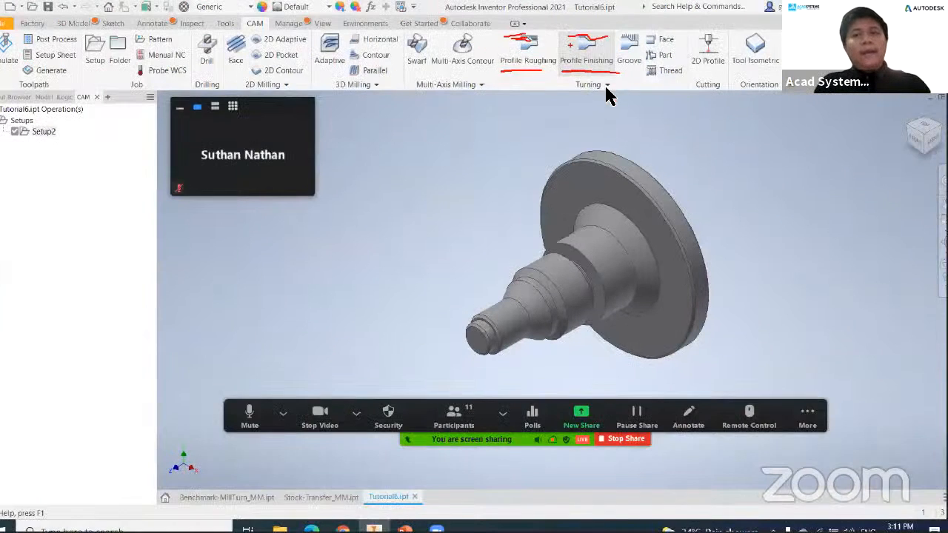
{"action": "left_click", "coordinate": [607, 82]}
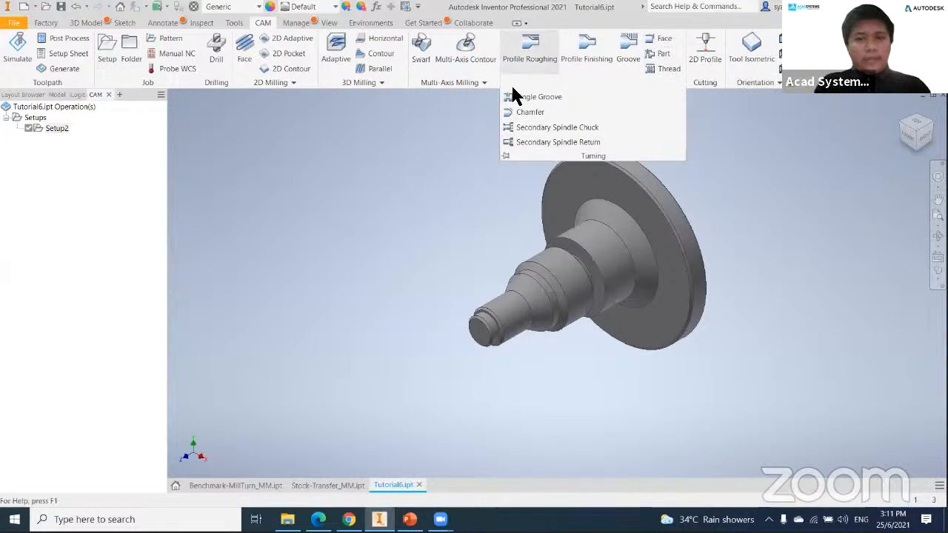
{"action": "middle_click_drag", "start_coordinate": [478, 198], "coordinate": [497, 165]}
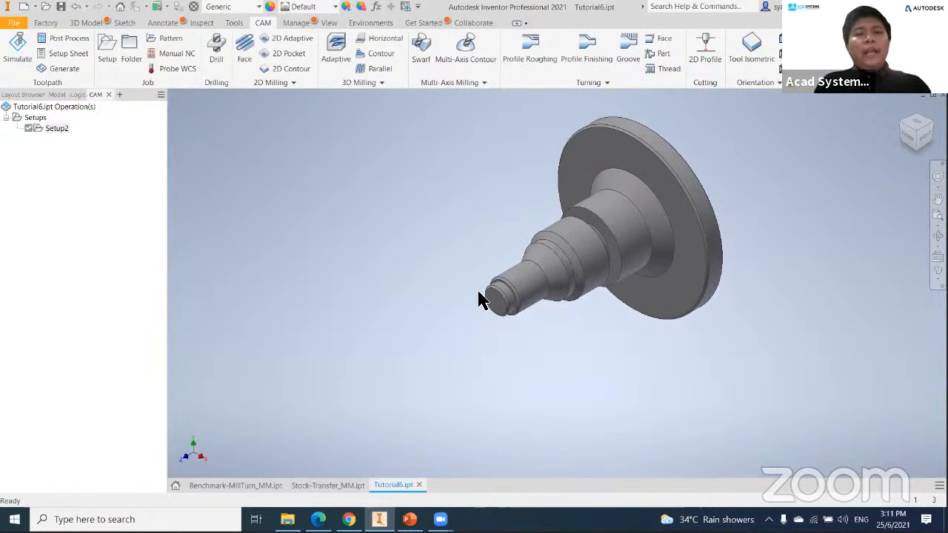
{"action": "scroll", "coordinate": [479, 300], "scroll_direction": "down", "scroll_amount": 5}
{"action": "middle_click_drag", "start_coordinate": [480, 301], "coordinate": [460, 290]}
{"action": "scroll", "coordinate": [470, 267], "scroll_direction": "up", "scroll_amount": 4}
{"action": "middle_click_drag", "start_coordinate": [517, 126], "coordinate": [524, 143]}
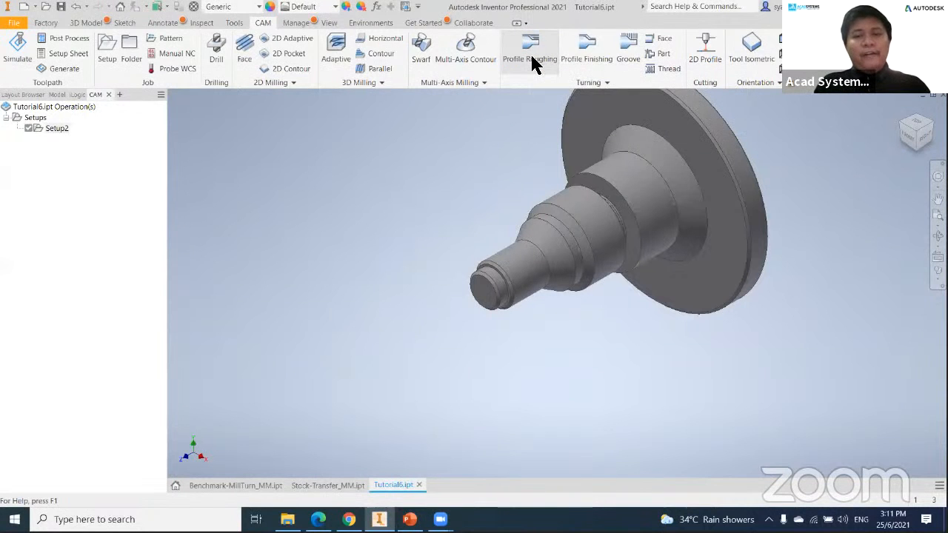
{"action": "left_click", "coordinate": [530, 56]}
{"action": "left_click", "coordinate": [905, 141]}
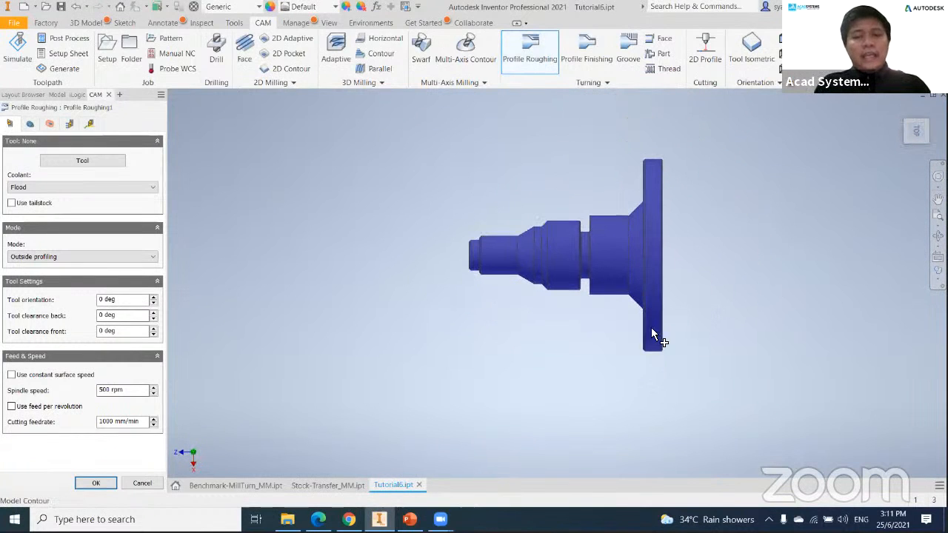
{"action": "middle_click_drag", "start_coordinate": [684, 195], "coordinate": [699, 138]}
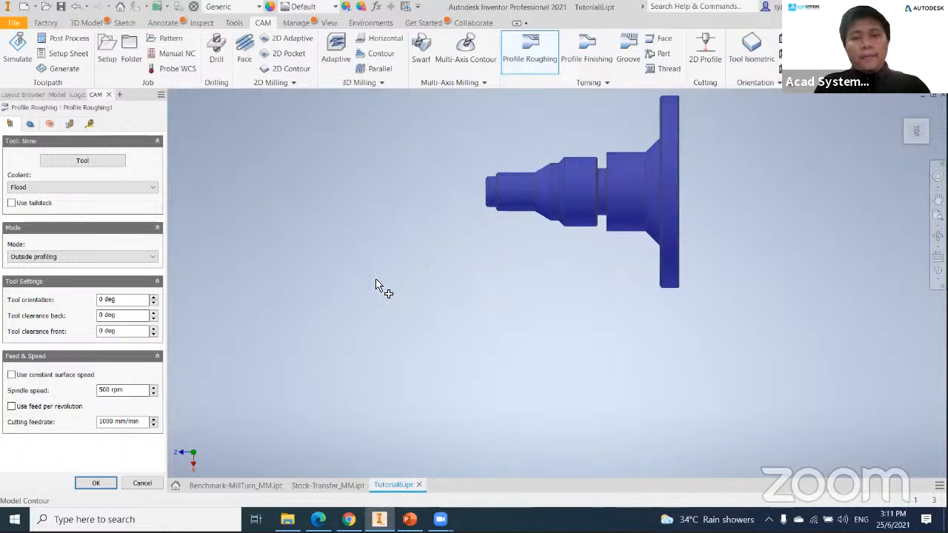
{"action": "left_click_drag", "start_coordinate": [464, 291], "coordinate": [645, 295]}
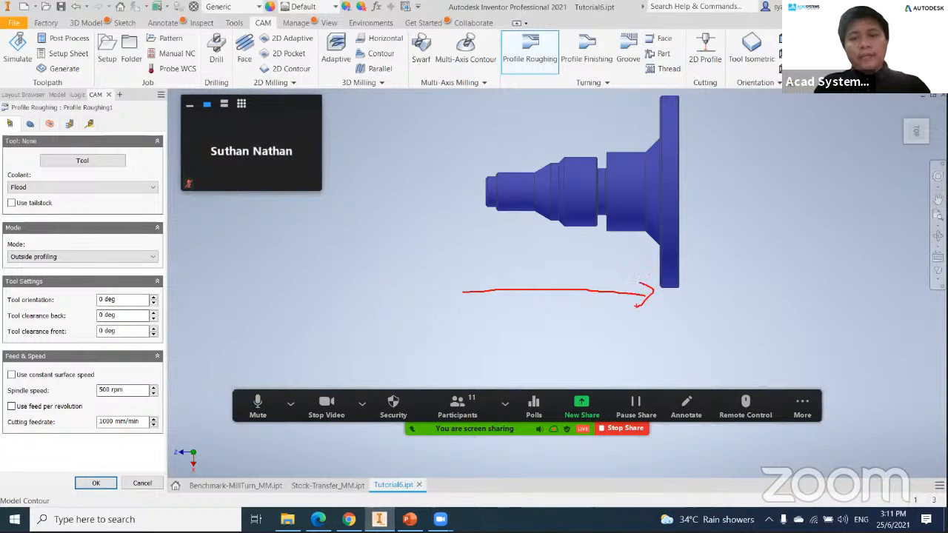
{"action": "left_click_drag", "start_coordinate": [706, 109], "coordinate": [720, 182]}
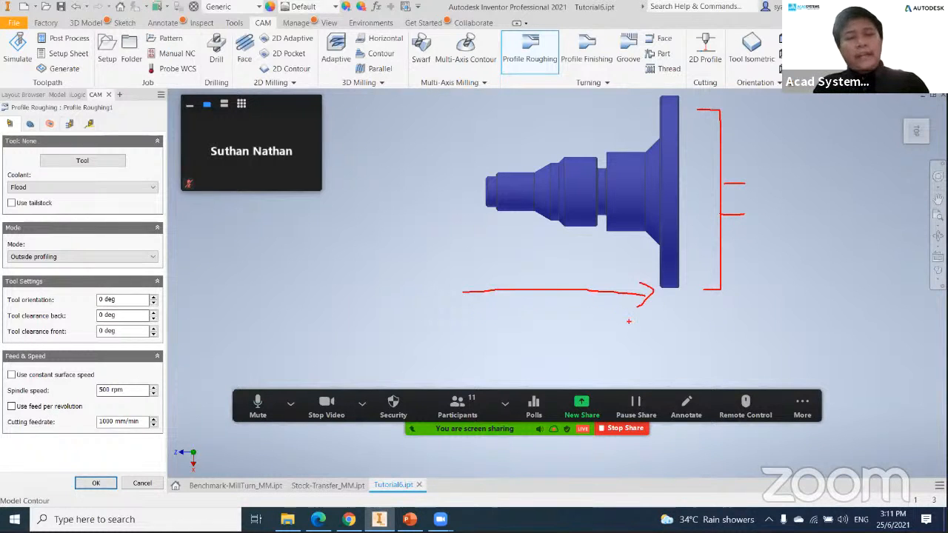
{"action": "key", "text": "Escape"}
{"action": "key", "text": "Escape"}
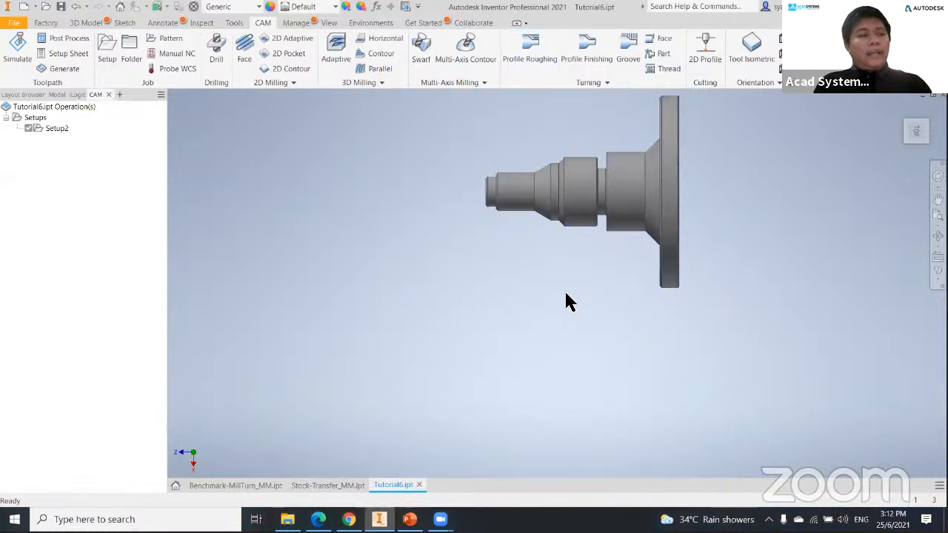
- Open a Profile Roughing operation and examine its outside and inside profiling modes, tool settings and feed and speed options
{"action": "middle_click_drag", "start_coordinate": [429, 266], "coordinate": [415, 272]}
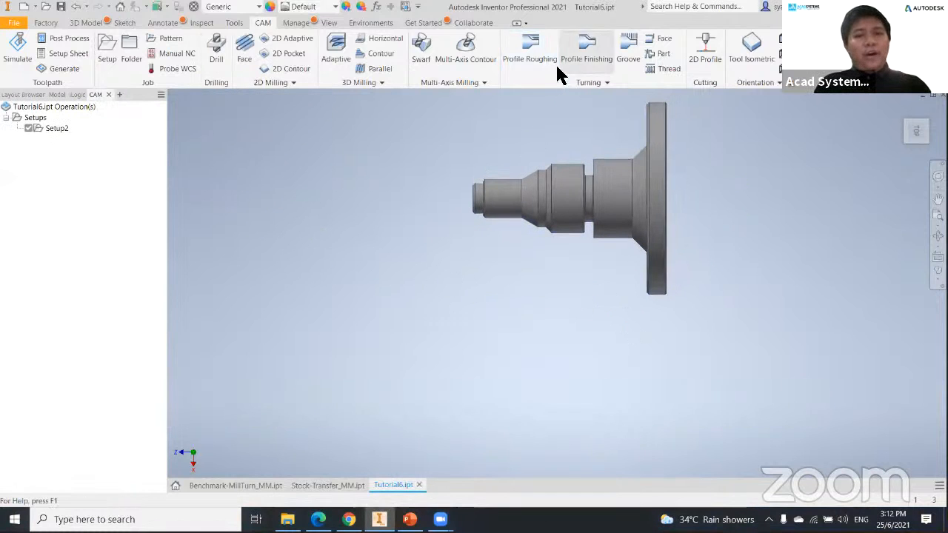
{"action": "left_click", "coordinate": [533, 69]}
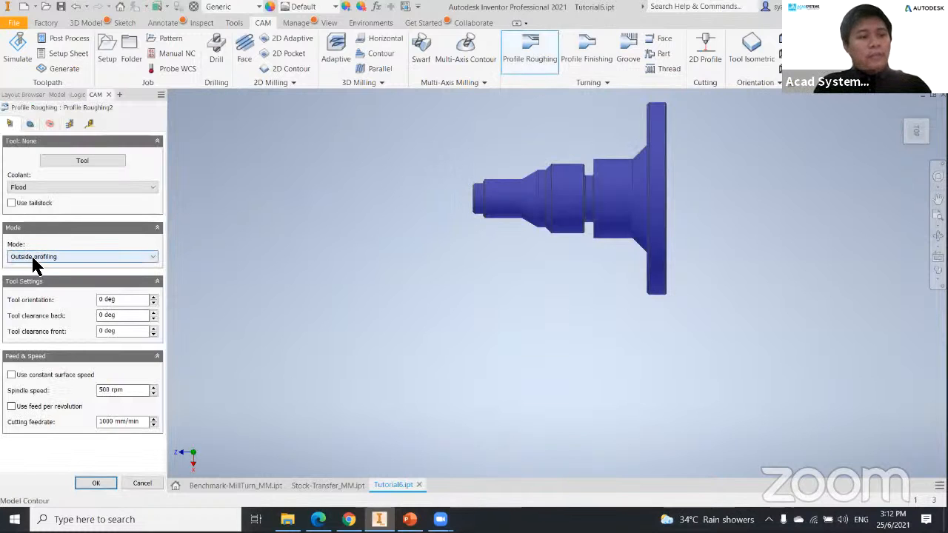
{"action": "mouse_move", "coordinate": [35, 265]}
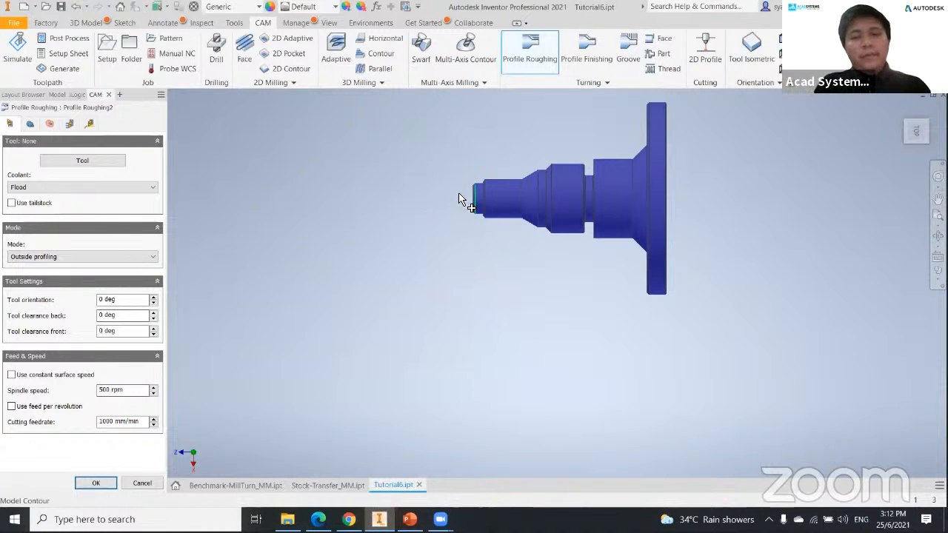
{"action": "left_click", "coordinate": [128, 256]}
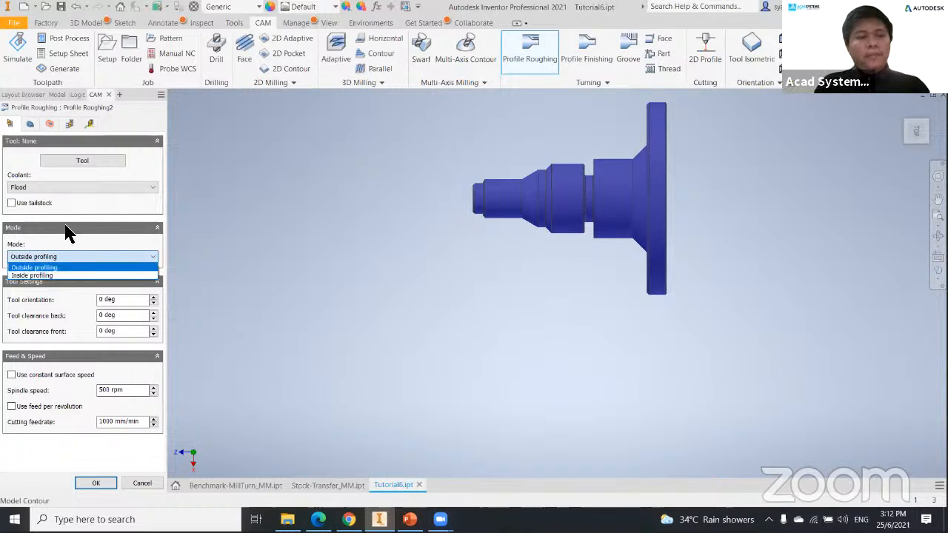
{"action": "left_click", "coordinate": [58, 446]}
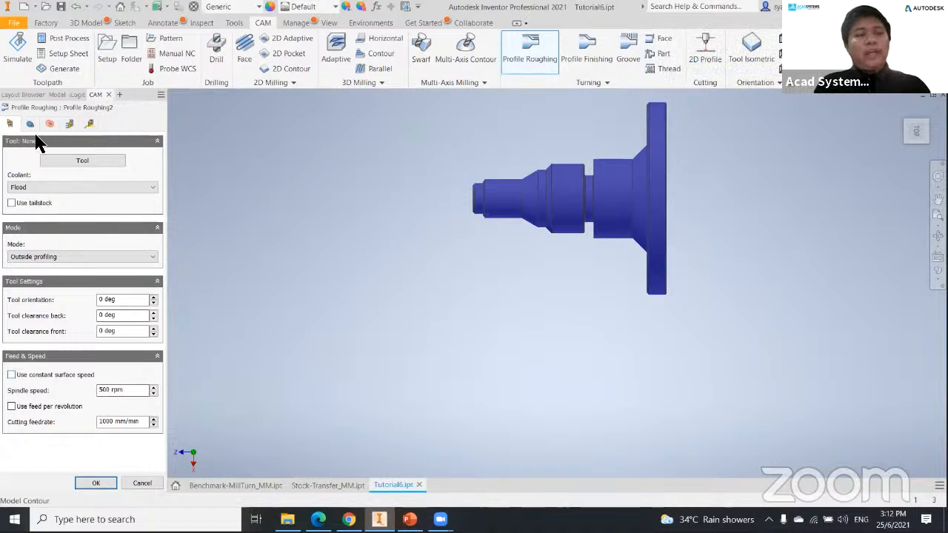
{"action": "scroll", "coordinate": [450, 227], "scroll_direction": "up", "scroll_amount": 5}
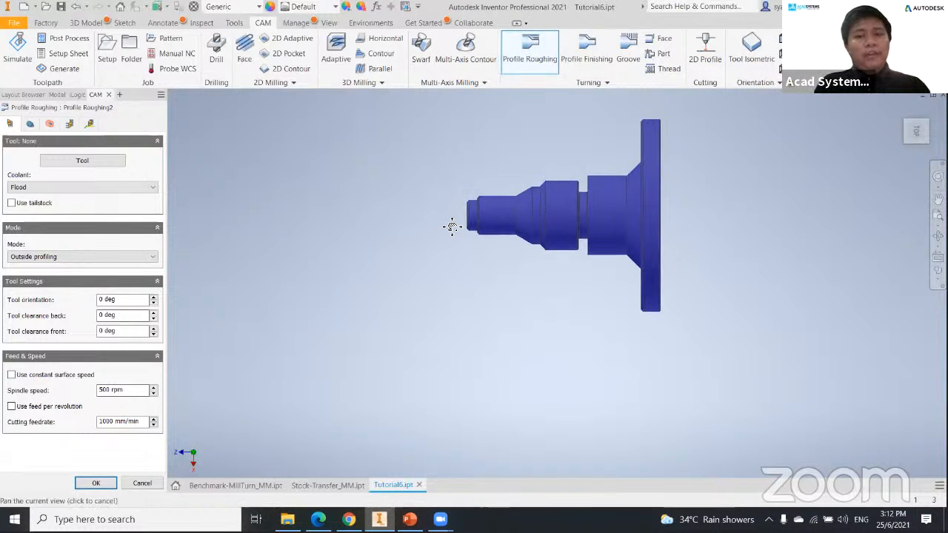
{"action": "scroll", "coordinate": [450, 228], "scroll_direction": "down", "scroll_amount": 3}
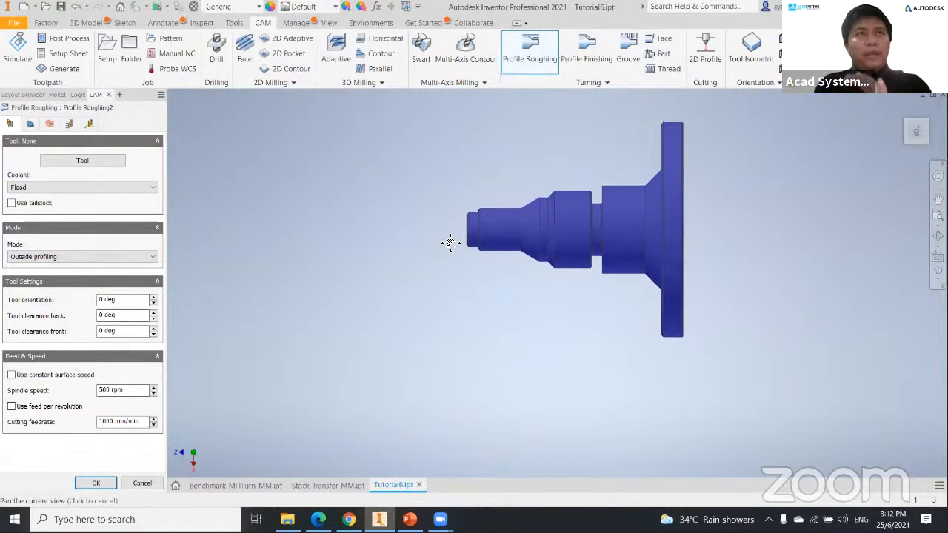
{"action": "scroll", "coordinate": [452, 237], "scroll_direction": "up", "scroll_amount": 4}
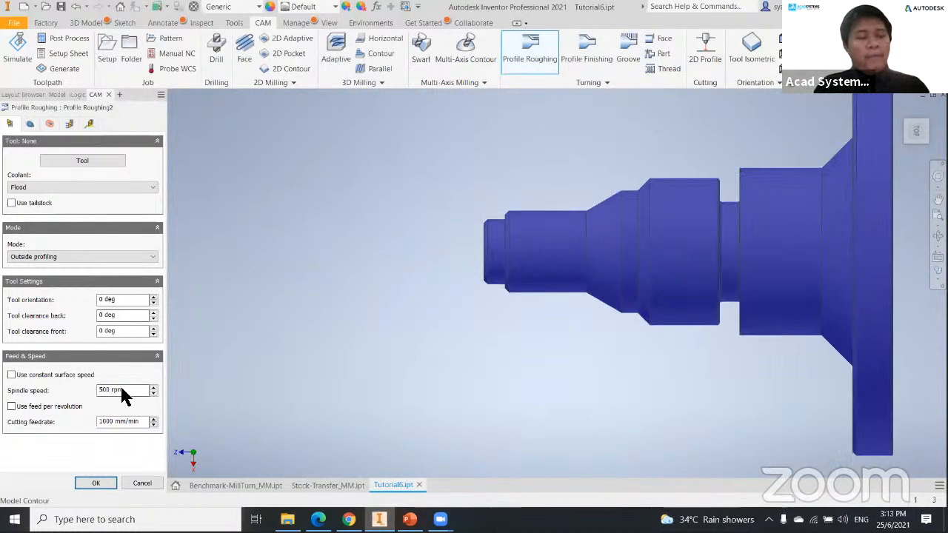
{"action": "scroll", "coordinate": [413, 315], "scroll_direction": "down", "scroll_amount": 4}
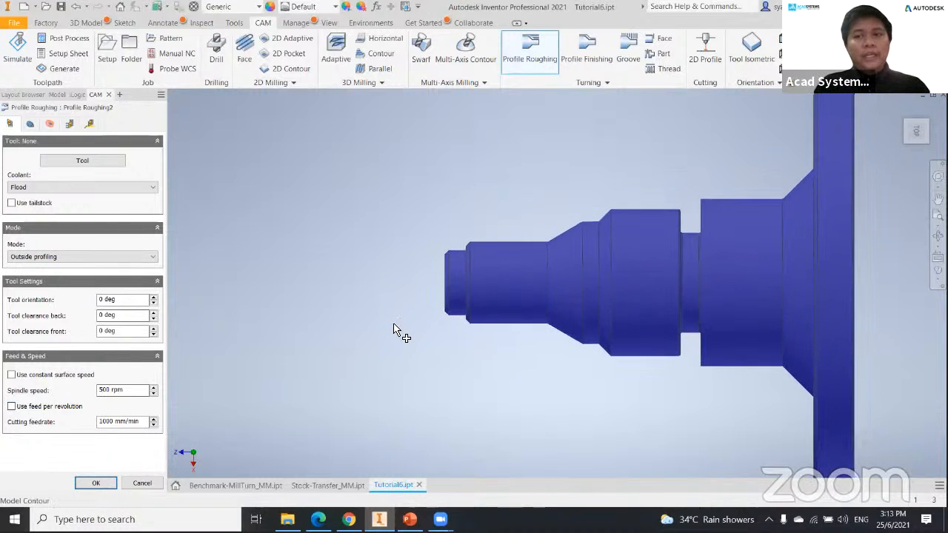
{"action": "scroll", "coordinate": [394, 328], "scroll_direction": "up", "scroll_amount": 4}
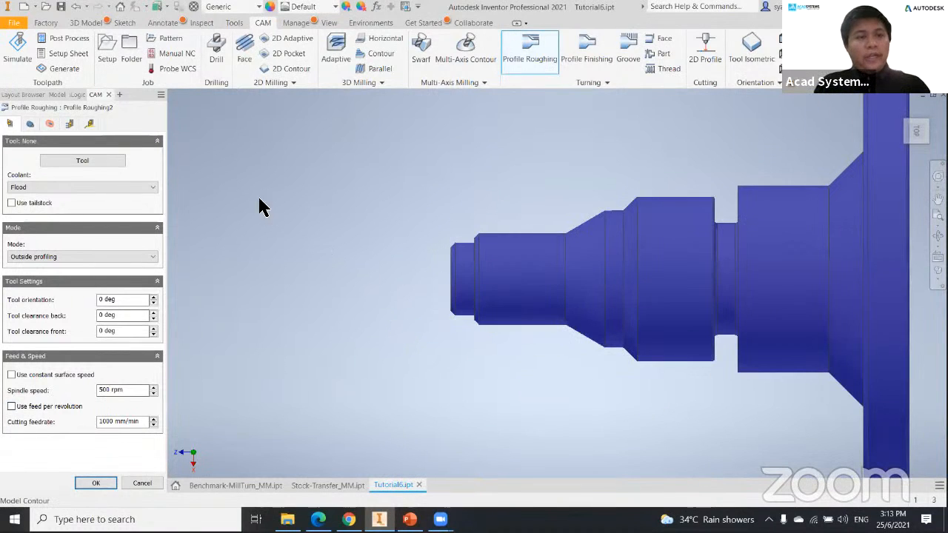
- Examine the roughing operation's front and back limits on the shaft, and set the front offset to 10 mm from the model front
{"action": "left_click", "coordinate": [29, 124]}
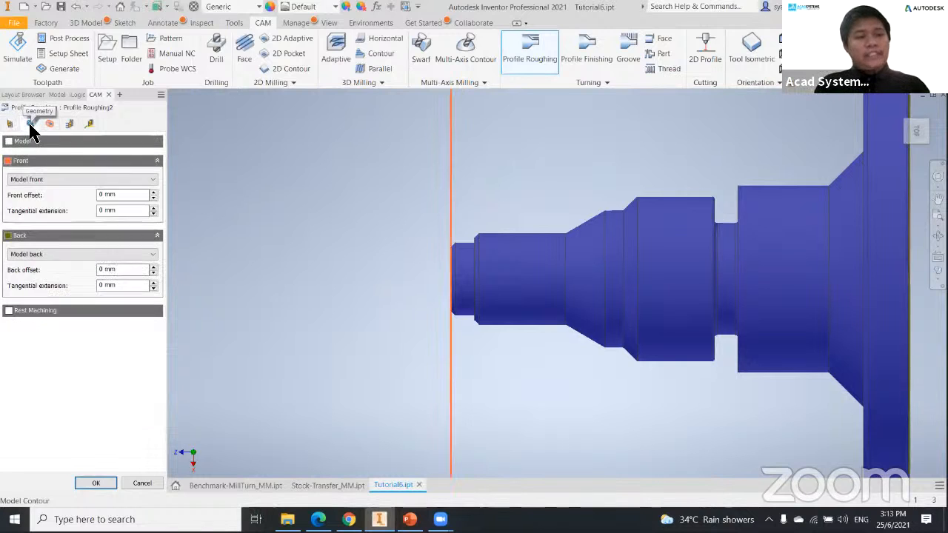
{"action": "scroll", "coordinate": [438, 300], "scroll_direction": "down", "scroll_amount": 3}
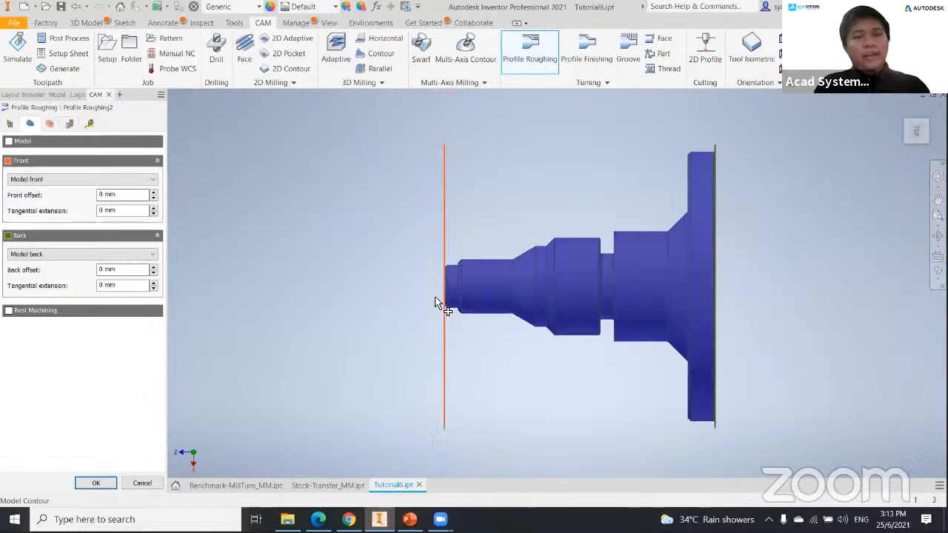
{"action": "left_click", "coordinate": [905, 141]}
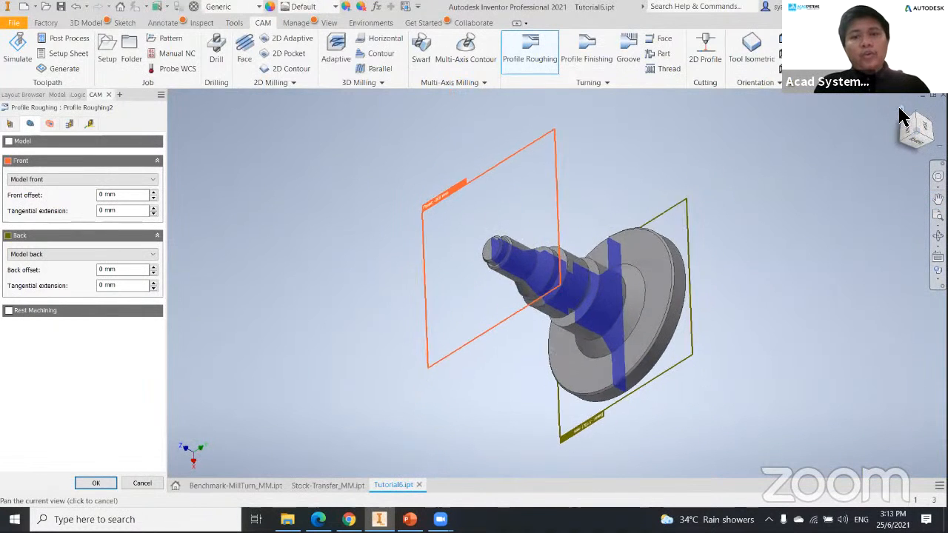
{"action": "left_click", "coordinate": [901, 108]}
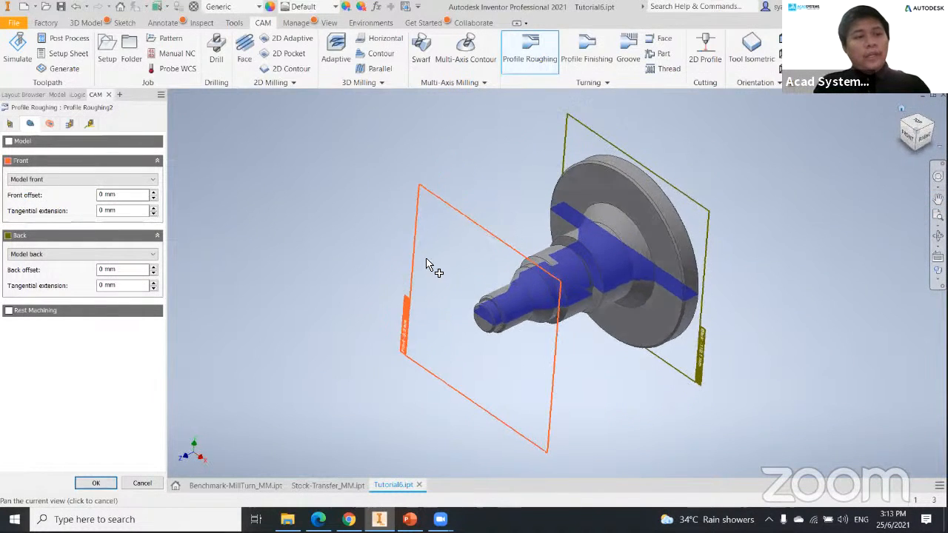
{"action": "middle_click_drag", "start_coordinate": [483, 339], "coordinate": [483, 295]}
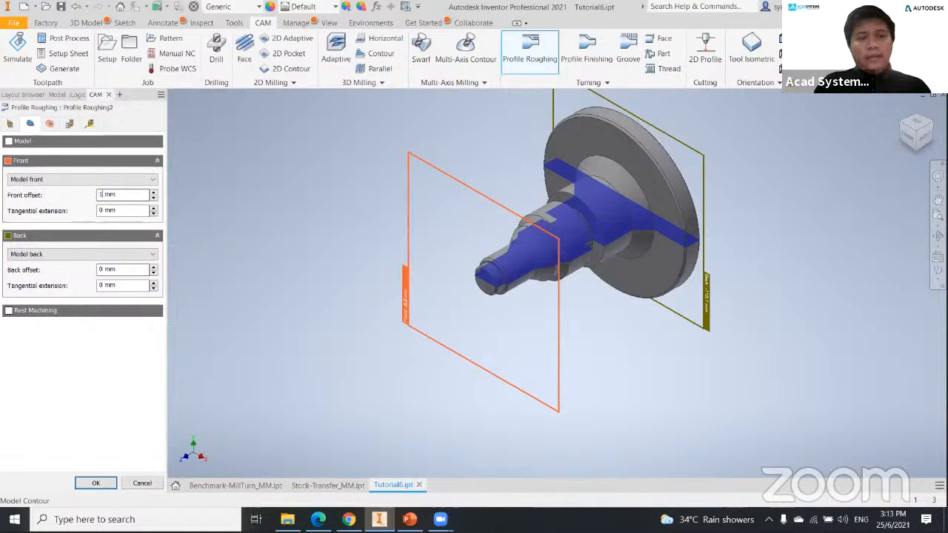
{"action": "type", "text": "0"}
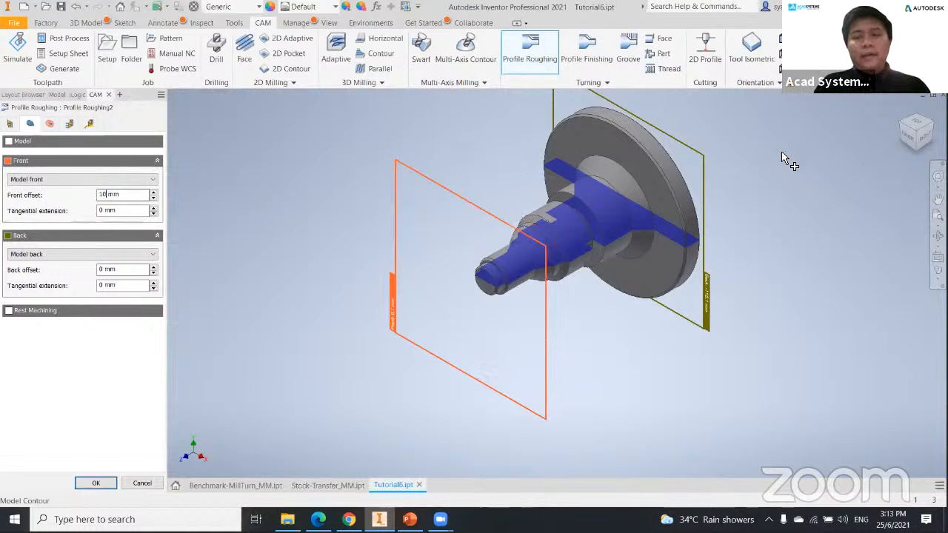
- Set the front offset to 5 mm and check the front limit against the shaft in the right side view
{"action": "left_click", "coordinate": [925, 139]}
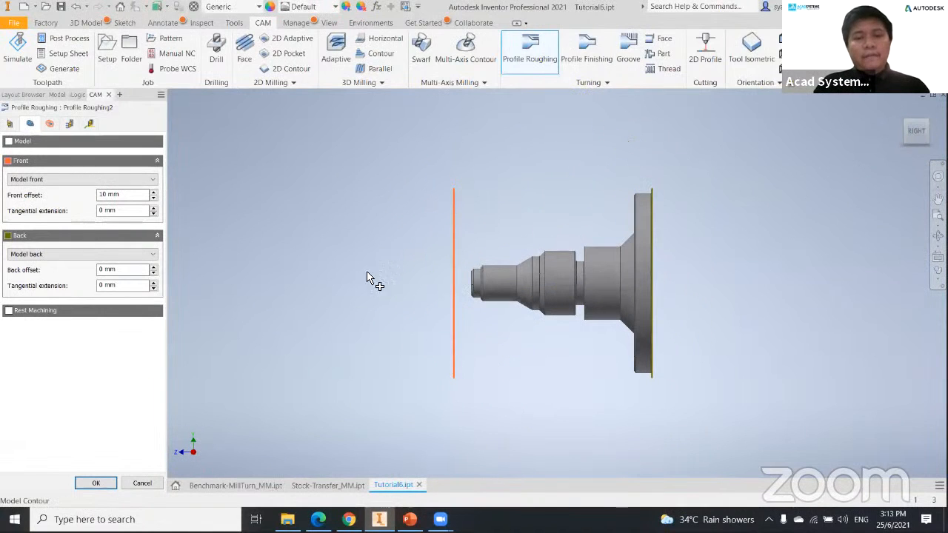
{"action": "double_click", "coordinate": [102, 194]}
{"action": "type", "text": "5"}
{"action": "middle_click_drag", "start_coordinate": [439, 293], "coordinate": [411, 281]}
{"action": "scroll", "coordinate": [630, 199], "scroll_direction": "up", "scroll_amount": 3}
{"action": "scroll", "coordinate": [630, 199], "scroll_direction": "down", "scroll_amount": 3}
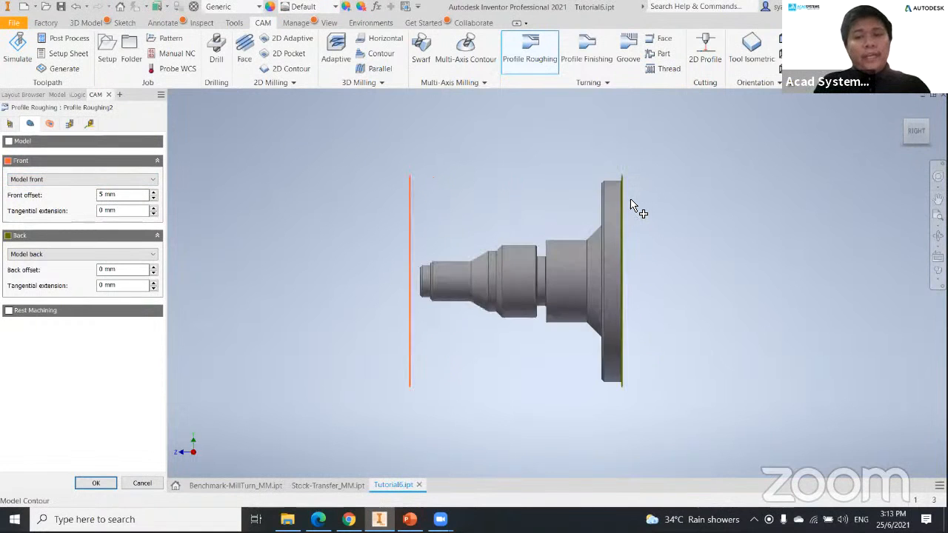
- Annotate the flange on screen with "100 dia" and "105" to explain the stock allowance, and abandon the annotation and roughing operation
{"action": "scroll", "coordinate": [632, 204], "scroll_direction": "down", "scroll_amount": 4}
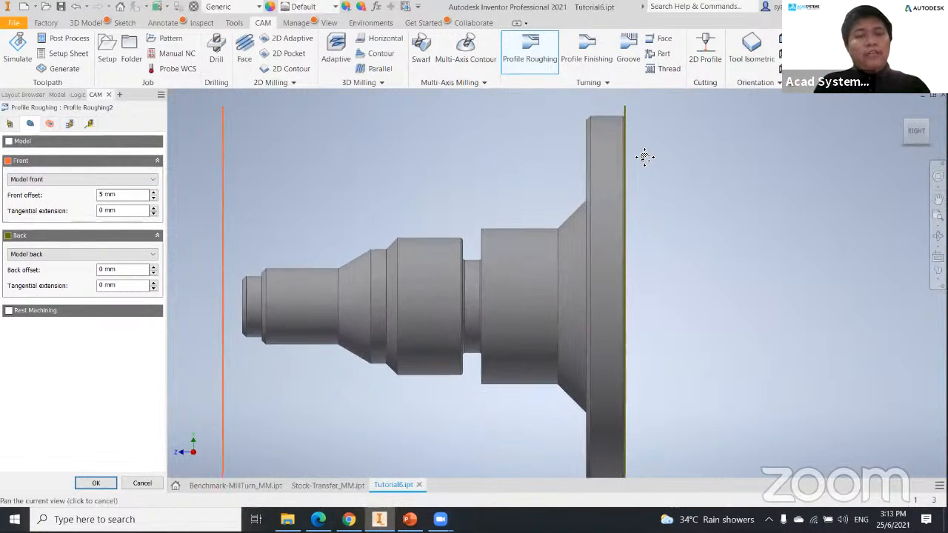
{"action": "middle_click_drag", "start_coordinate": [644, 157], "coordinate": [668, 175]}
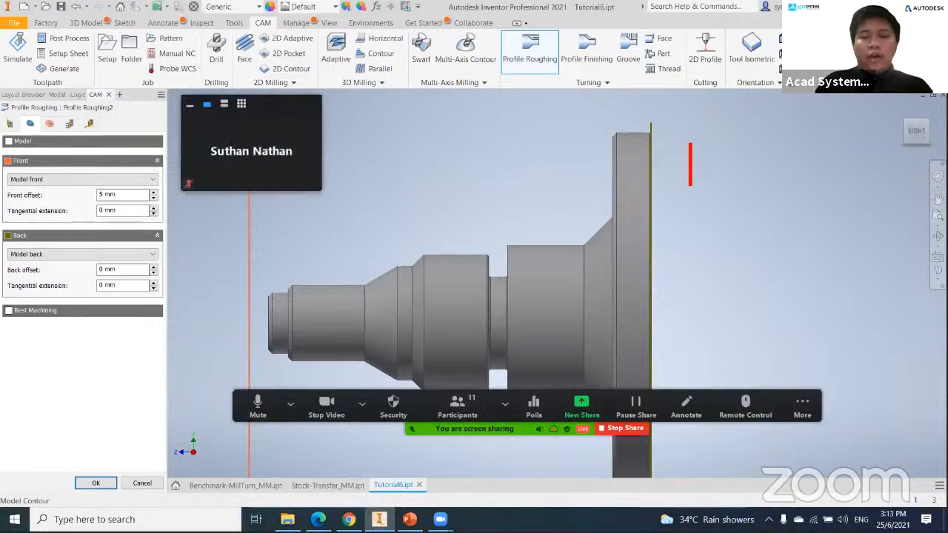
{"action": "type", "text": "100"}
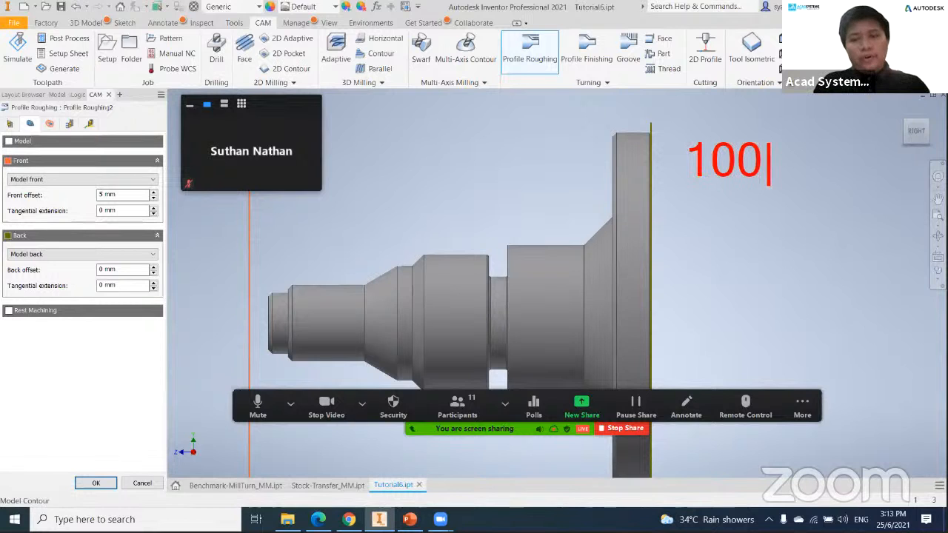
{"action": "type", "text": " dia"}
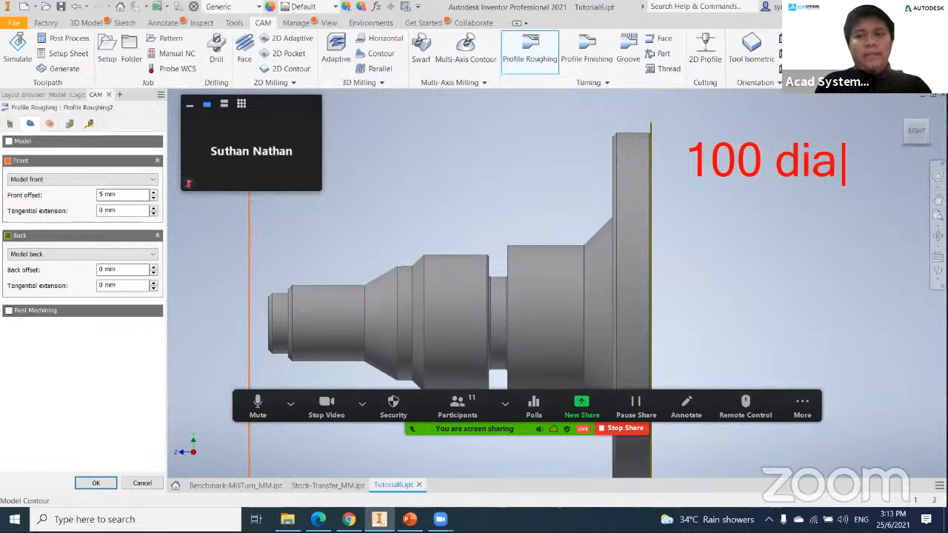
{"action": "key", "text": "Return"}
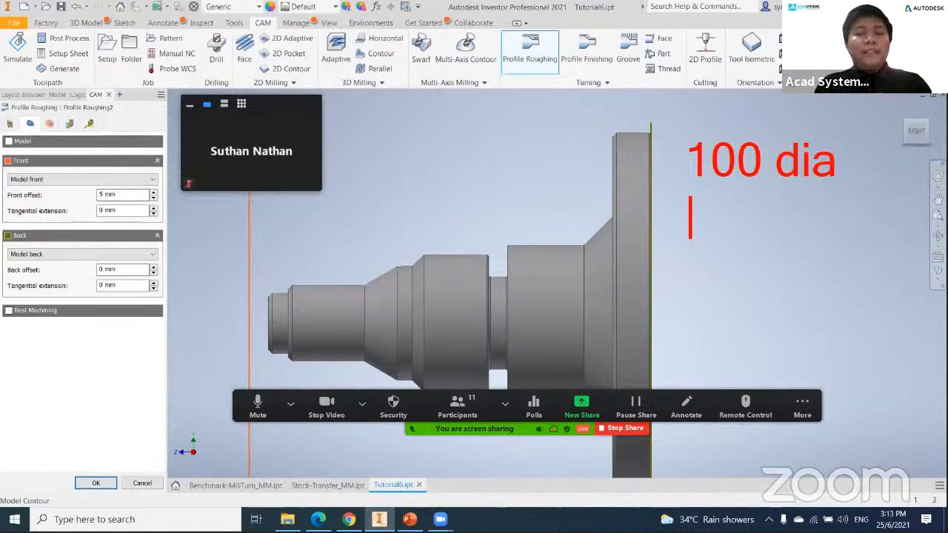
{"action": "type", "text": "105"}
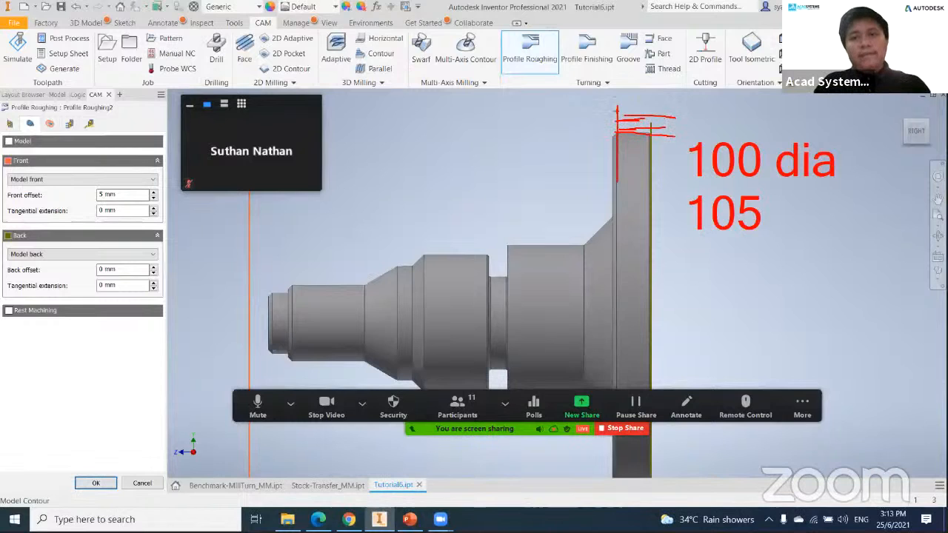
{"action": "key", "text": "Escape"}
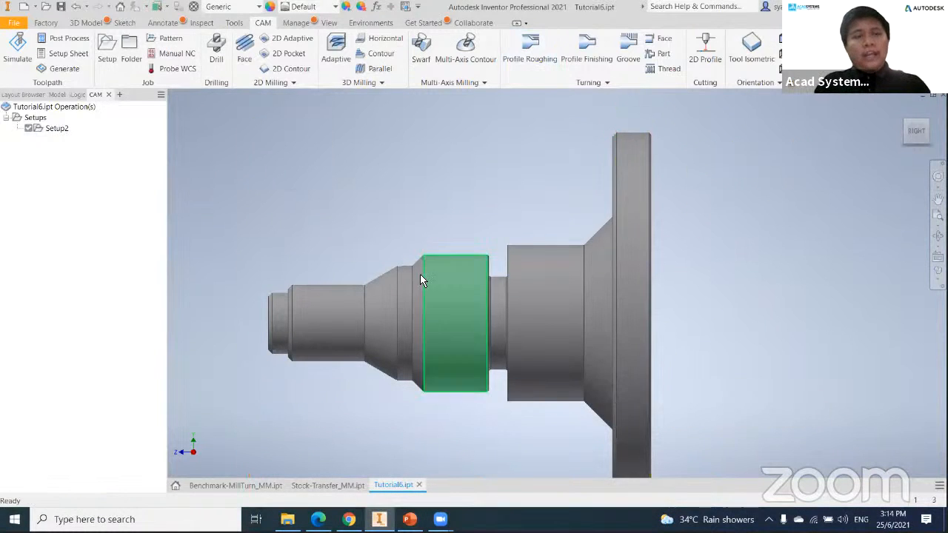
- Start a new Profile Roughing operation on the shaft and check its model front and model back limits
{"action": "middle_click_drag", "start_coordinate": [469, 212], "coordinate": [489, 185]}
{"action": "left_click", "coordinate": [529, 52]}
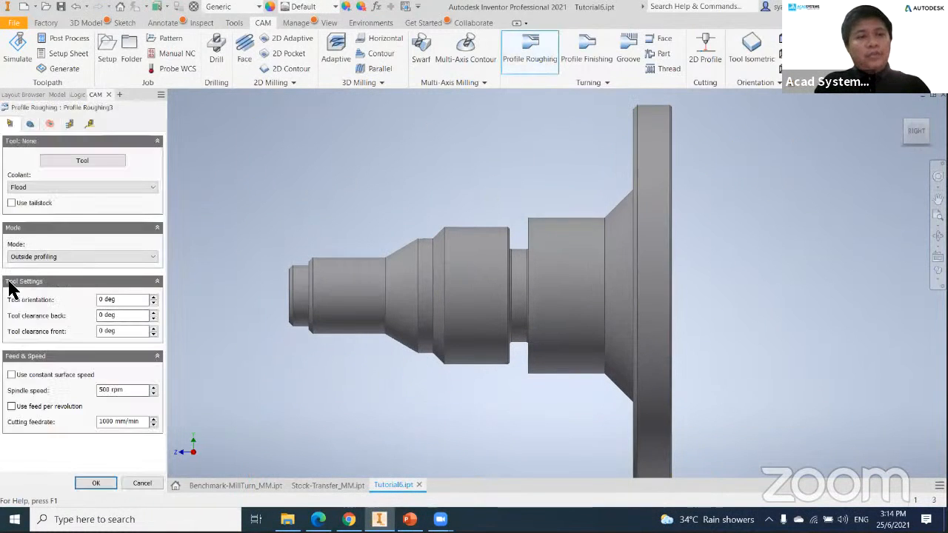
{"action": "left_click", "coordinate": [30, 124]}
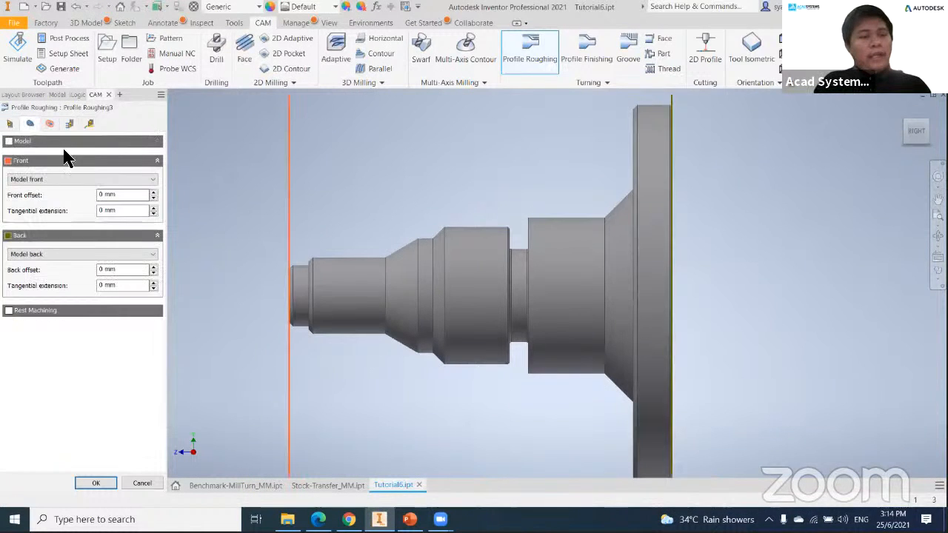
{"action": "middle_click_drag", "start_coordinate": [244, 319], "coordinate": [275, 276]}
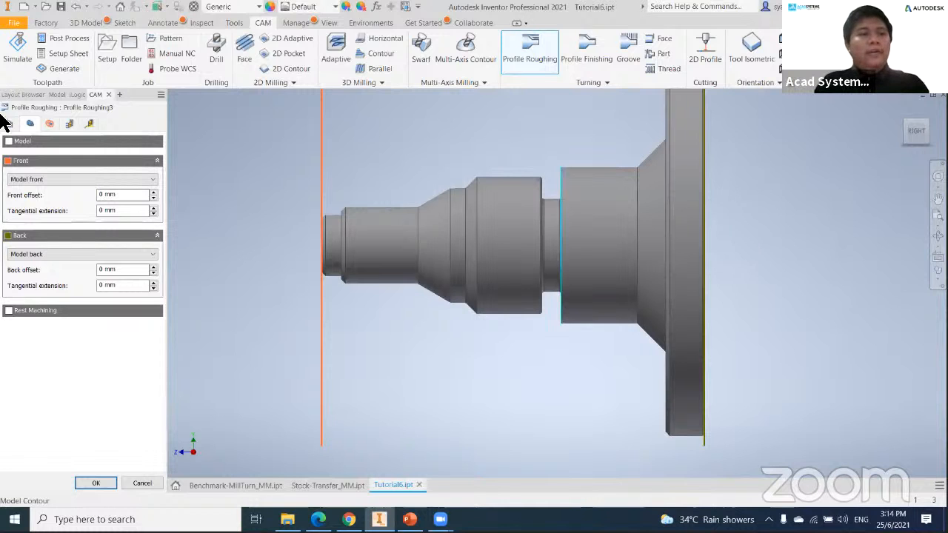
{"action": "scroll", "coordinate": [260, 326], "scroll_direction": "up", "scroll_amount": 3}
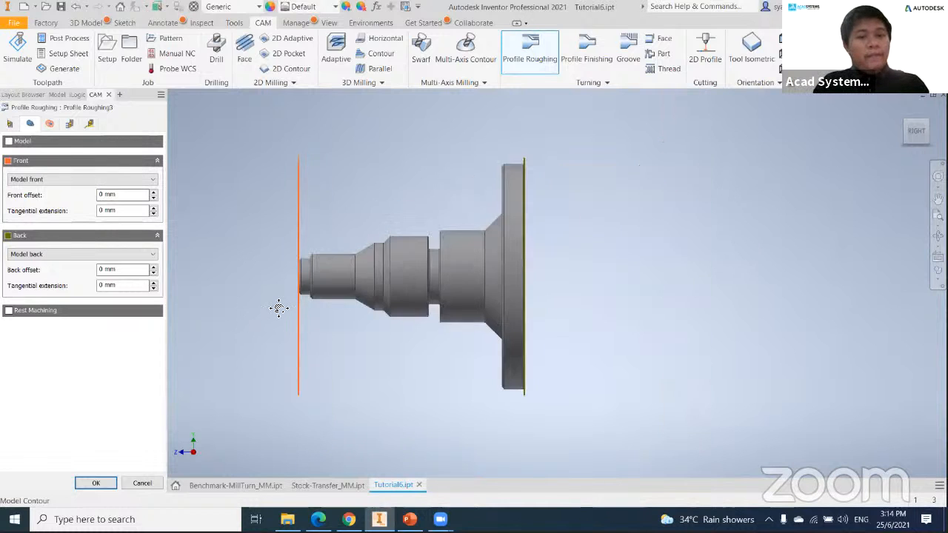
- Examine the roughing operation's clearance, outer radius and inner radius settings relative to the shaft
{"action": "left_click", "coordinate": [50, 126]}
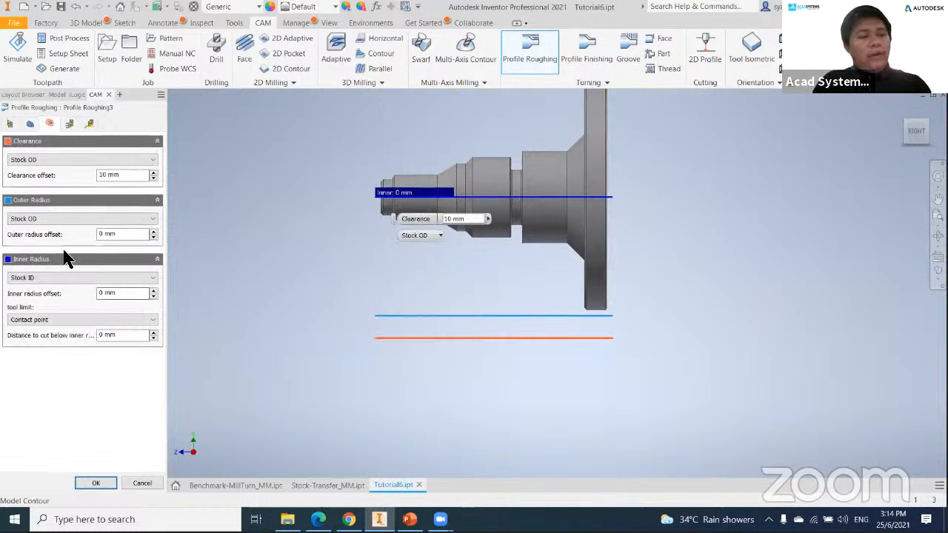
{"action": "scroll", "coordinate": [396, 348], "scroll_direction": "up", "scroll_amount": 2}
{"action": "scroll", "coordinate": [403, 338], "scroll_direction": "down", "scroll_amount": 4}
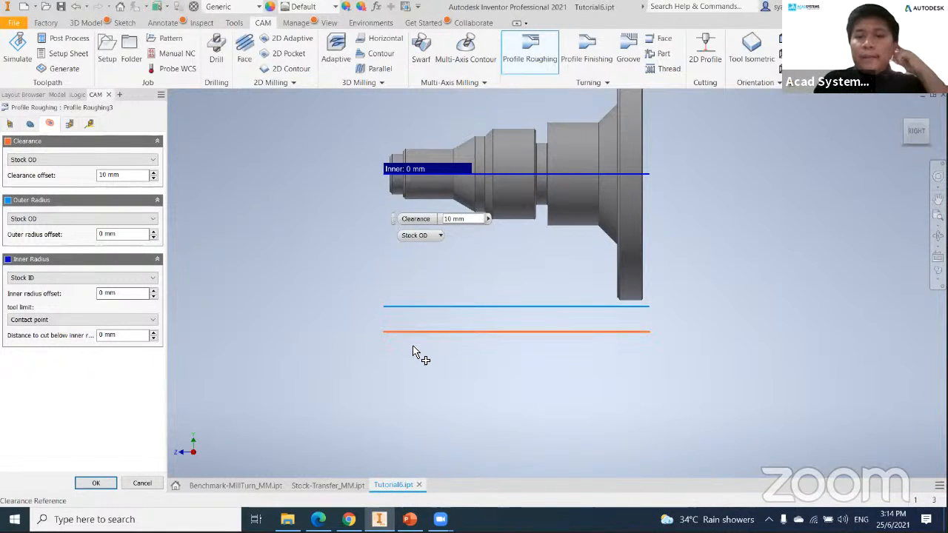
{"action": "double_click", "coordinate": [104, 177]}
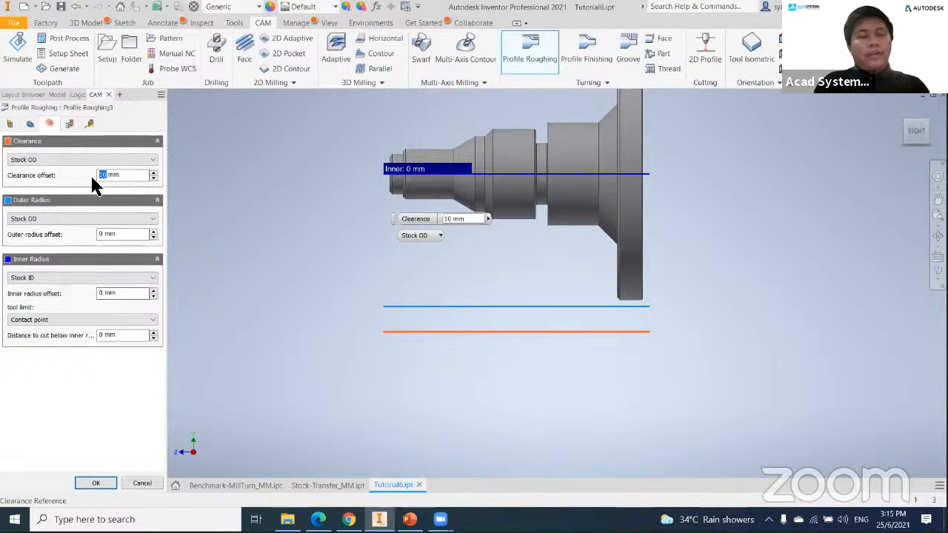
- Examine the roughing operation's passes settings, including cycle, direction, maximum depth of cut and finish allowance
{"action": "left_click", "coordinate": [69, 124]}
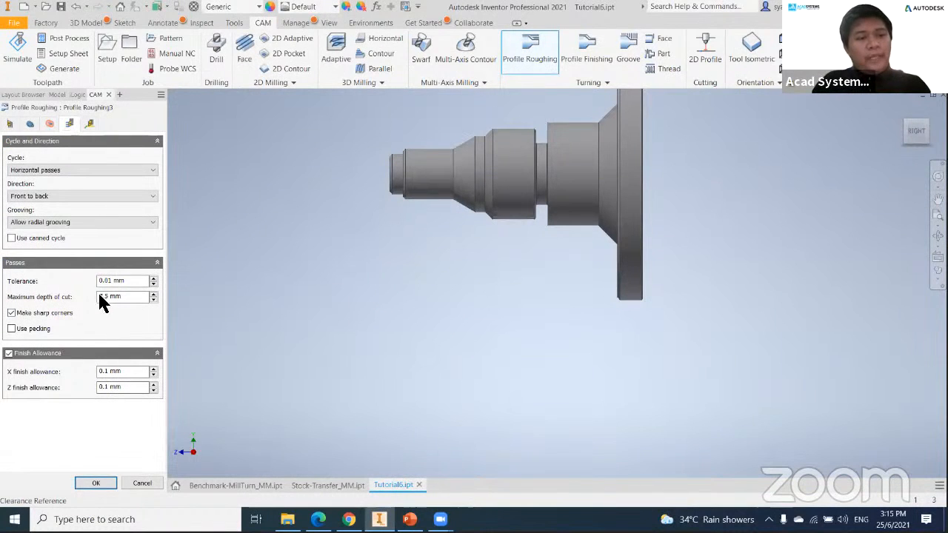
{"action": "middle_click_drag", "start_coordinate": [394, 285], "coordinate": [388, 301]}
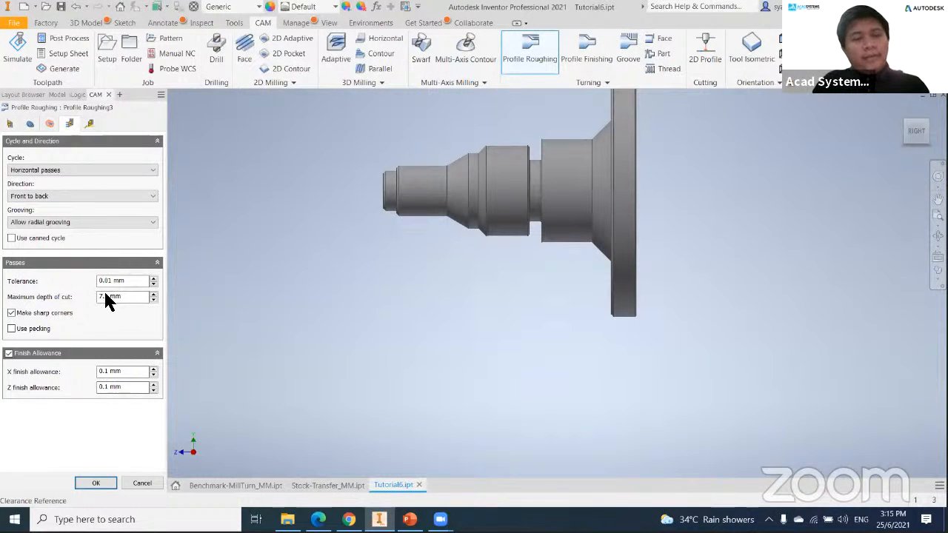
{"action": "mouse_move", "coordinate": [104, 298]}
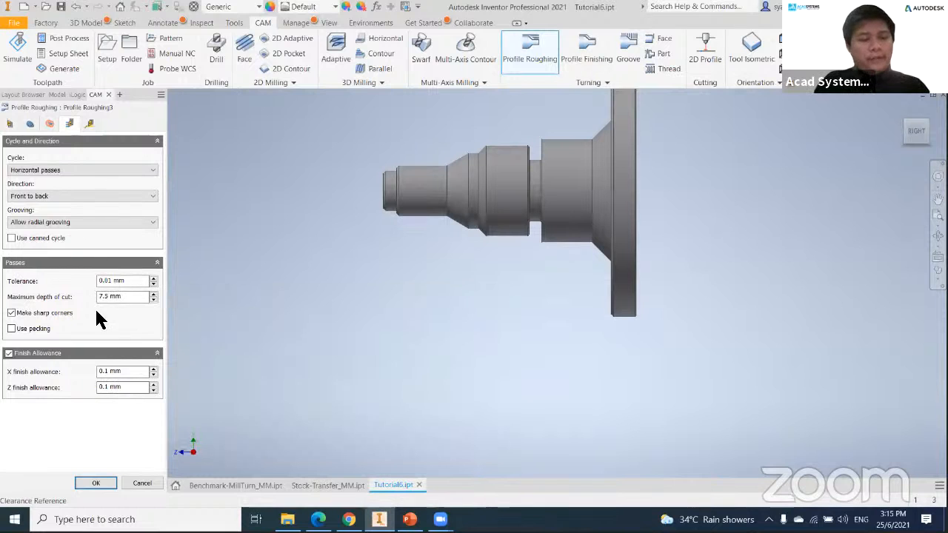
- Compare the insert shapes of the general turning and grooving tools, and assign tool #1 - CNMT??08 to the roughing operation
{"action": "left_click", "coordinate": [95, 483]}
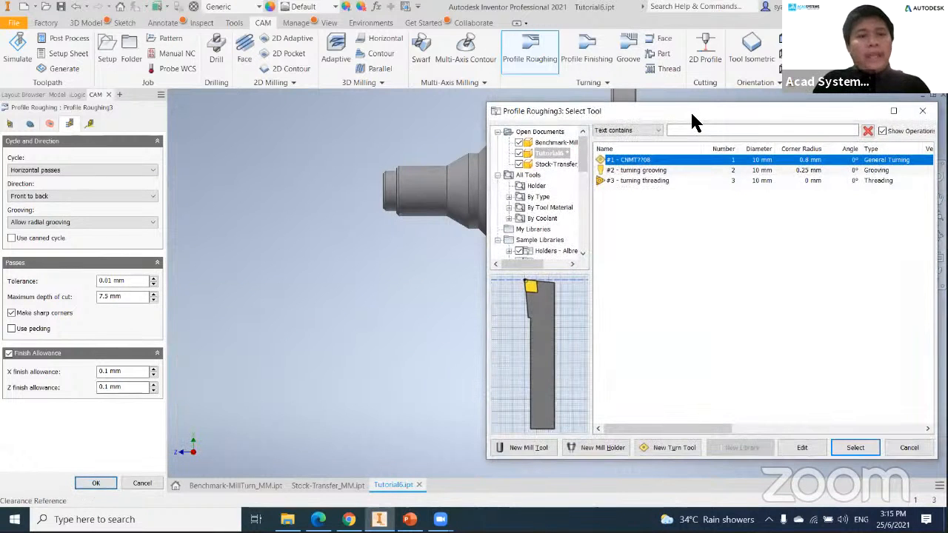
{"action": "left_click_drag", "start_coordinate": [691, 111], "coordinate": [597, 79]}
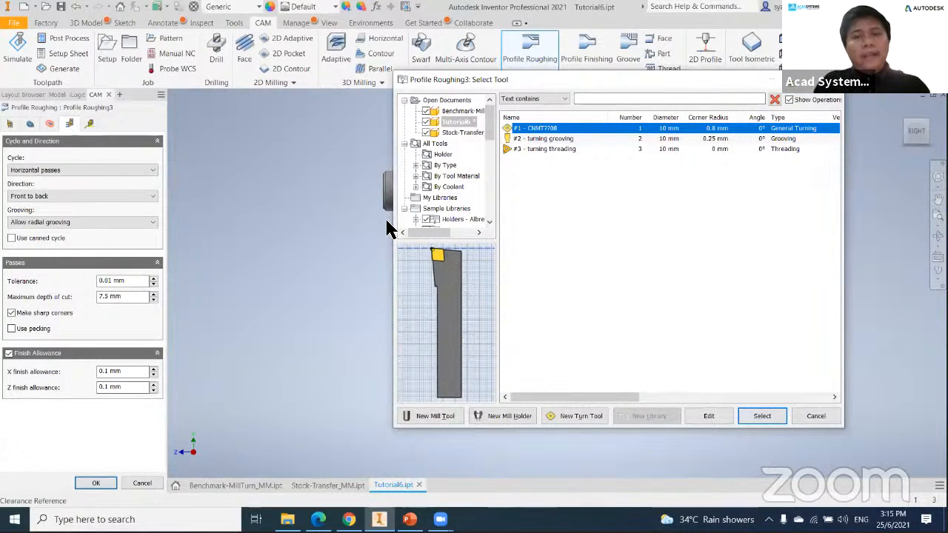
{"action": "scroll", "coordinate": [444, 293], "scroll_direction": "up", "scroll_amount": 5}
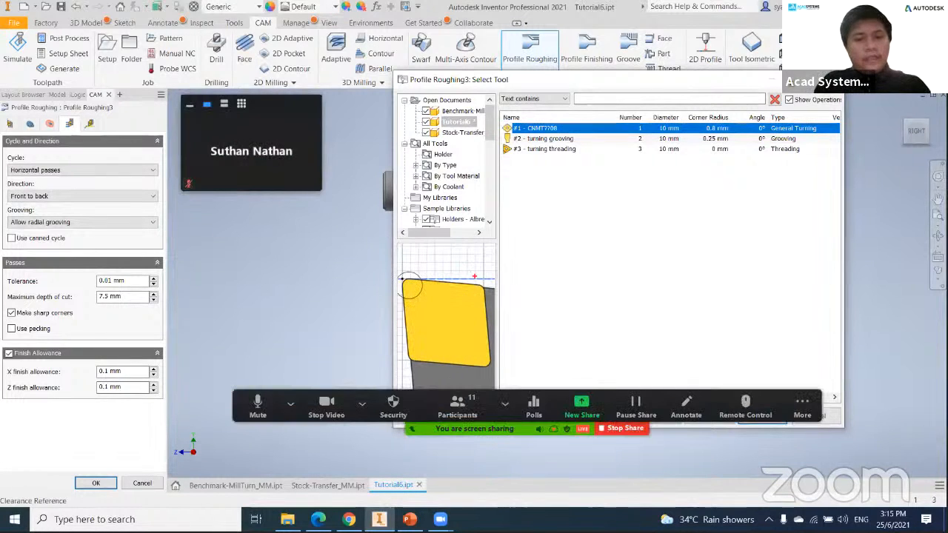
{"action": "left_click_drag", "start_coordinate": [426, 347], "coordinate": [448, 351]}
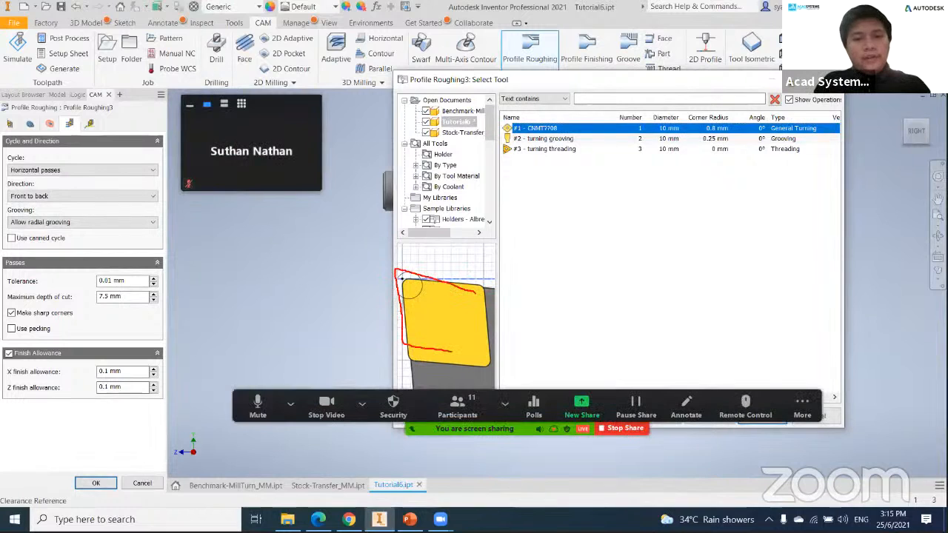
{"action": "key", "text": "Escape"}
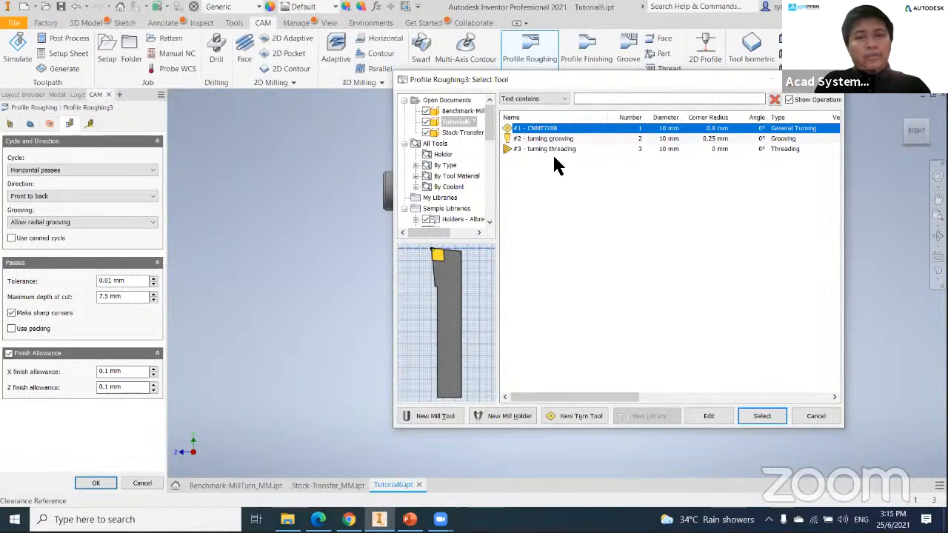
{"action": "left_click", "coordinate": [561, 140]}
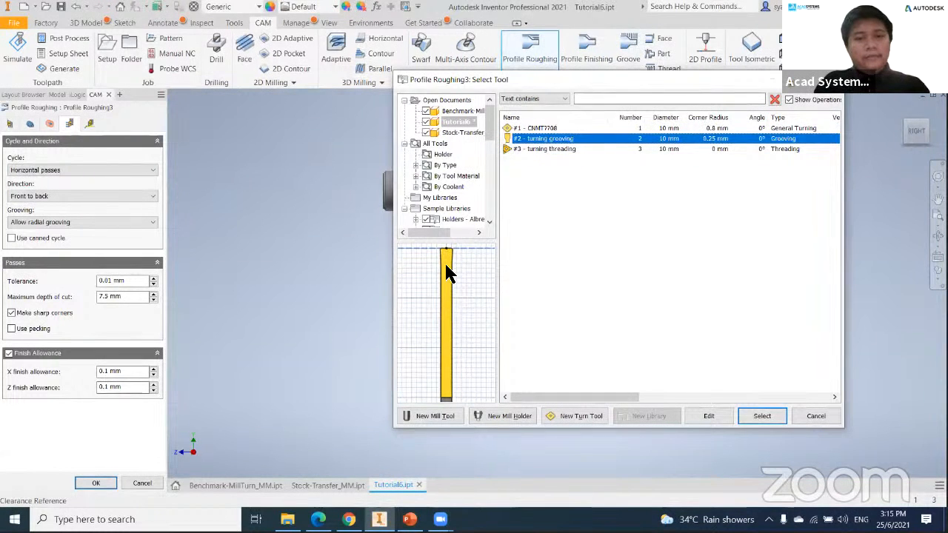
{"action": "left_click", "coordinate": [546, 130]}
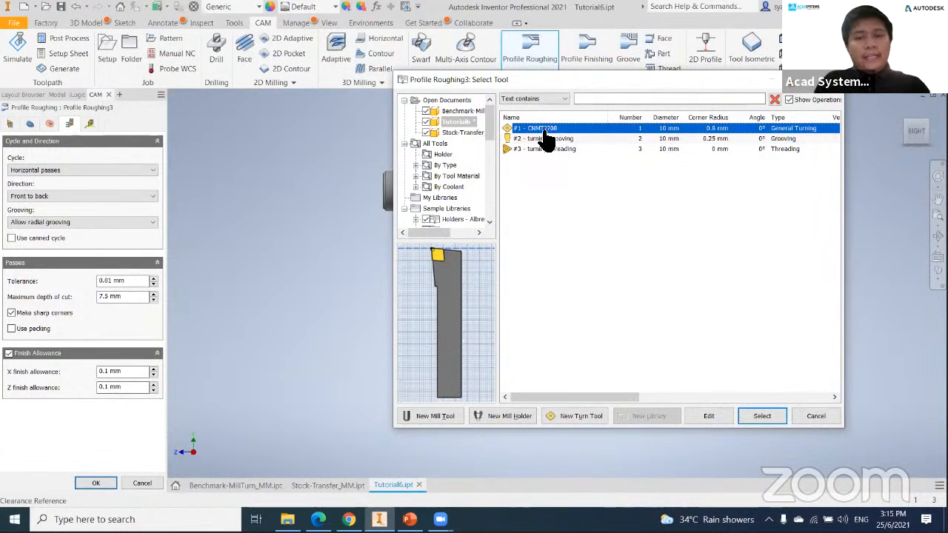
{"action": "double_click", "coordinate": [544, 131]}
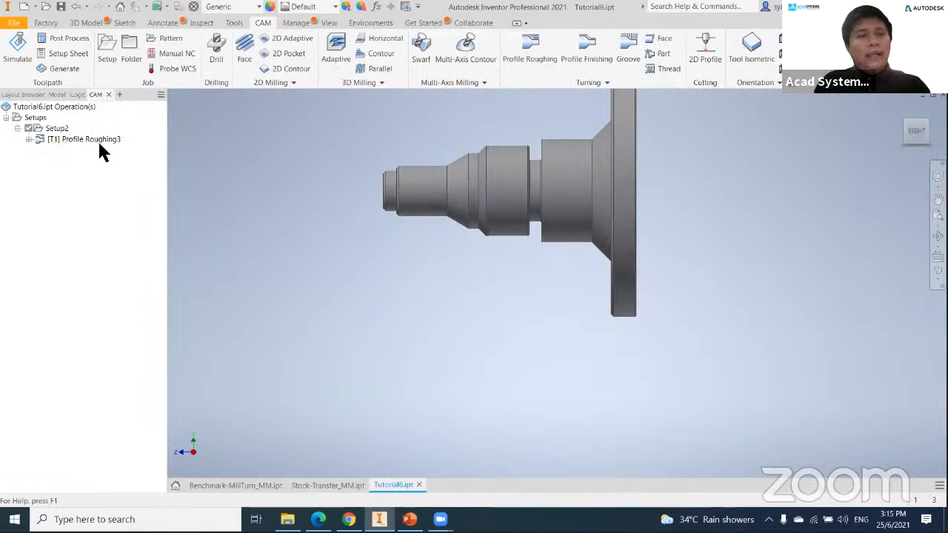
- Examine the roughing toolpath's horizontal passes along the shaft in an isometric close-up
{"action": "left_click", "coordinate": [84, 142]}
{"action": "middle_click_drag", "start_coordinate": [322, 253], "coordinate": [400, 218]}
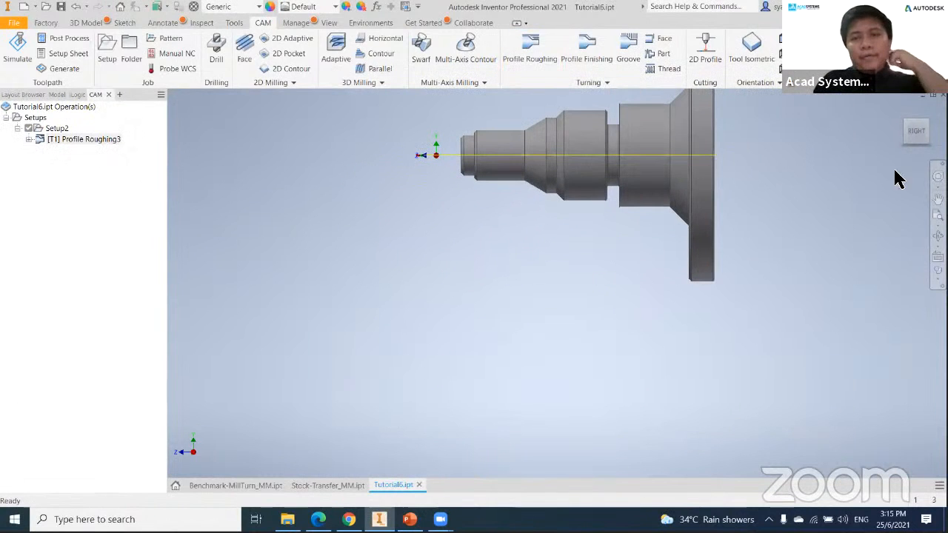
{"action": "left_click", "coordinate": [911, 117]}
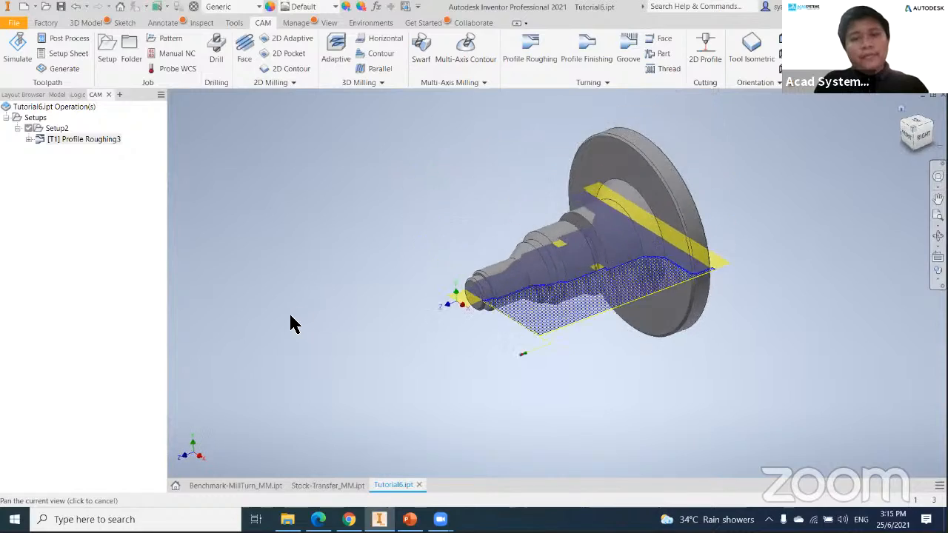
{"action": "scroll", "coordinate": [487, 331], "scroll_direction": "up", "scroll_amount": 5}
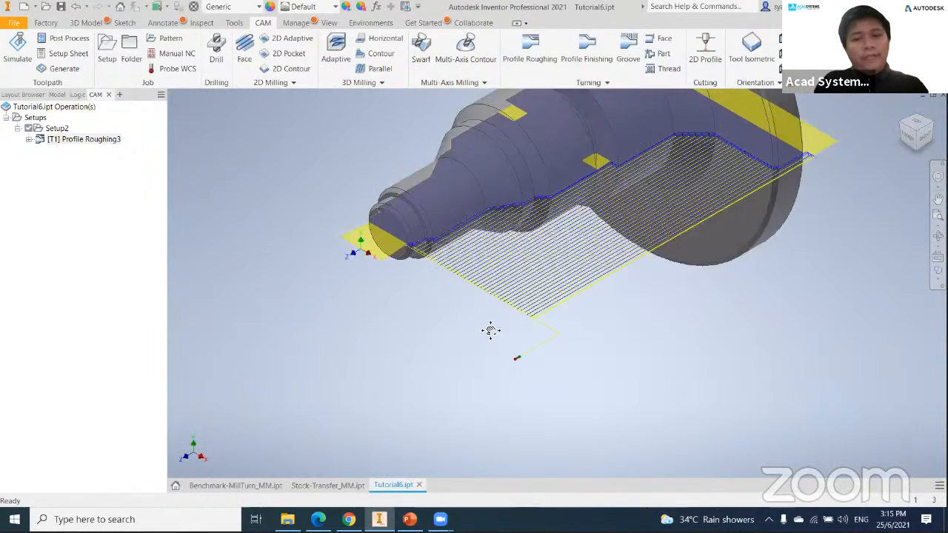
{"action": "middle_click_drag", "start_coordinate": [515, 295], "coordinate": [563, 288]}
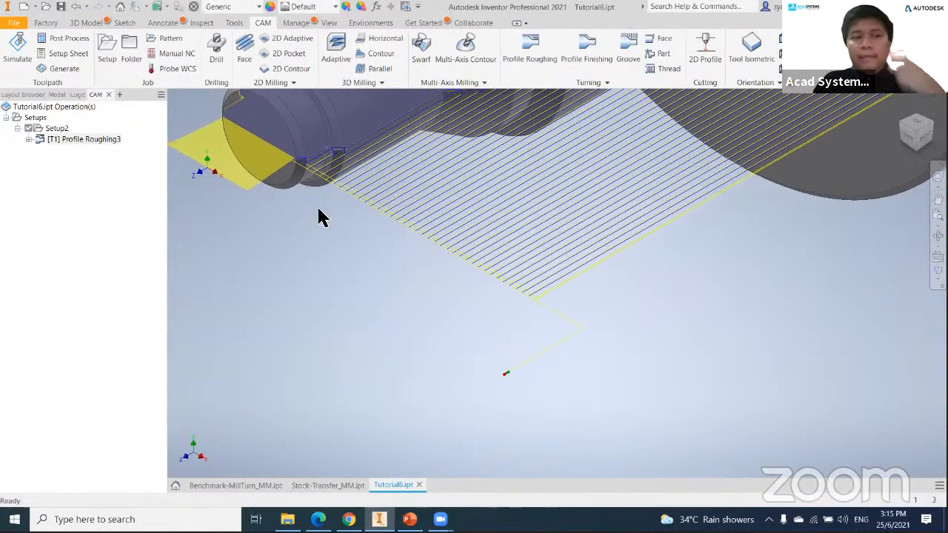
- Edit the roughing passes with a 2.5 mm maximum depth of cut and sharp corners turned off, and check the toolpath from the top
{"action": "right_click", "coordinate": [95, 140]}
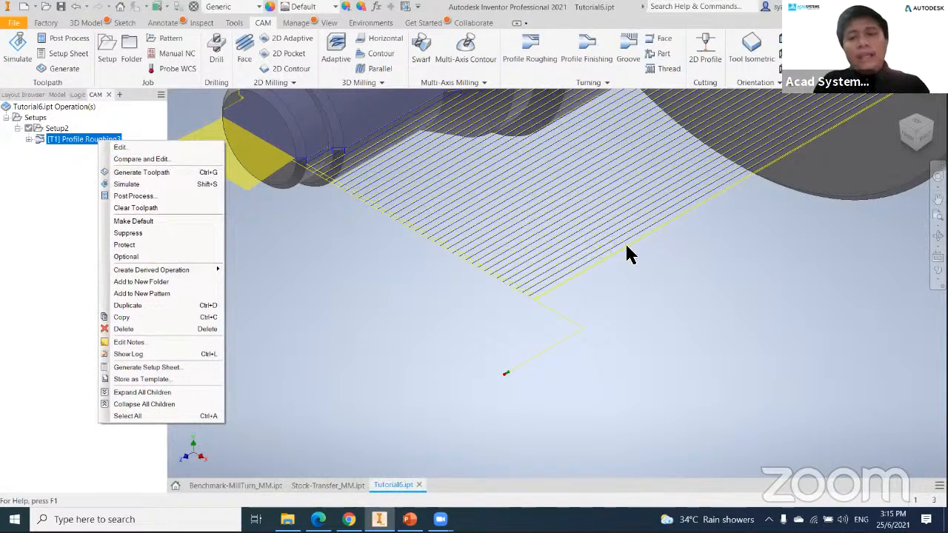
{"action": "left_click", "coordinate": [120, 148]}
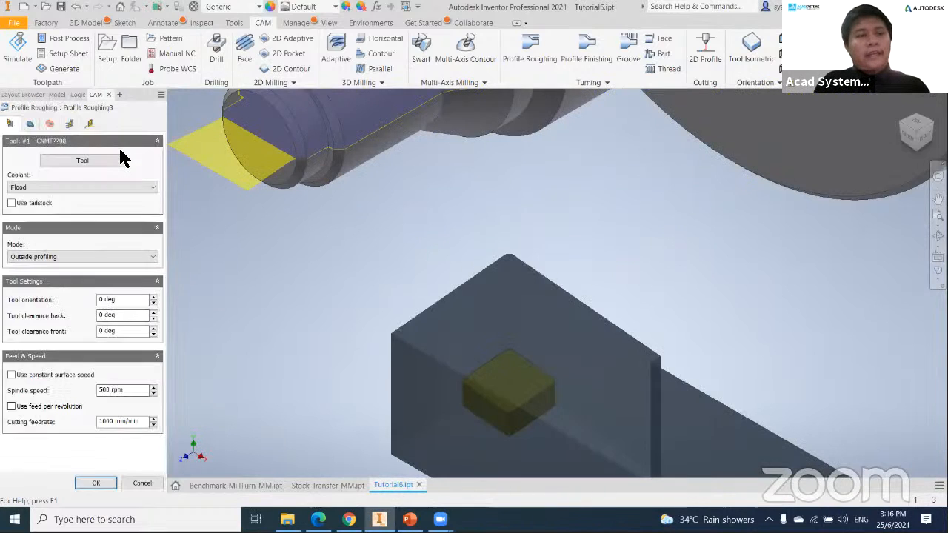
{"action": "left_click", "coordinate": [88, 124]}
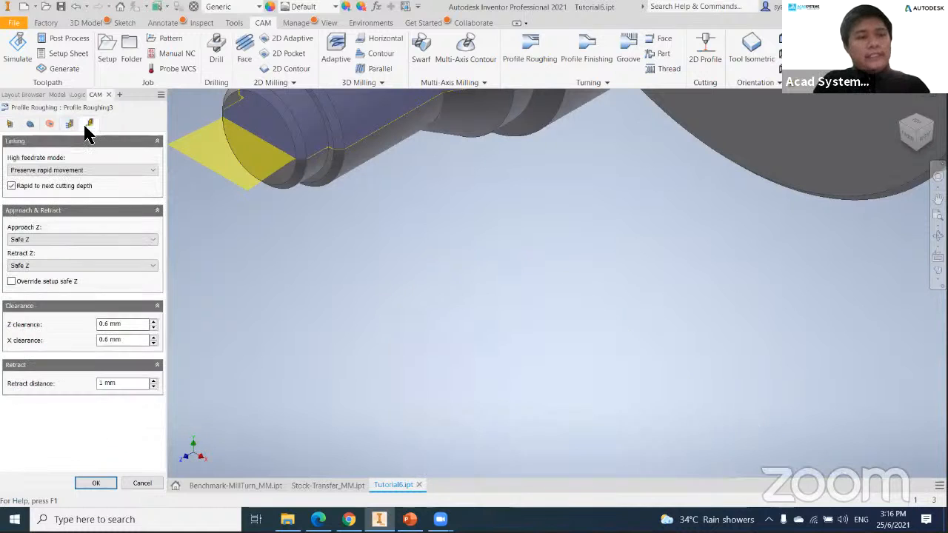
{"action": "left_click", "coordinate": [71, 125]}
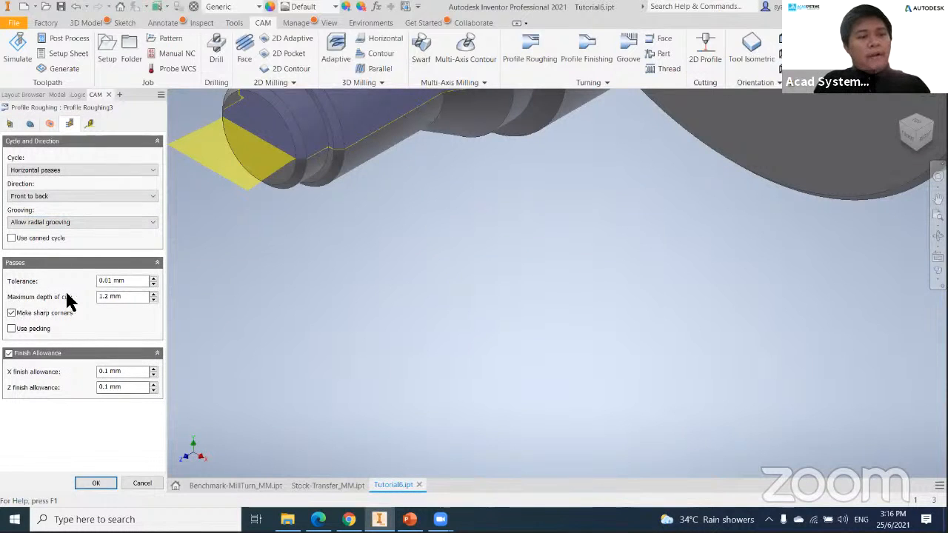
{"action": "double_click", "coordinate": [100, 297]}
{"action": "left_click", "coordinate": [121, 311]}
{"action": "double_click", "coordinate": [103, 296]}
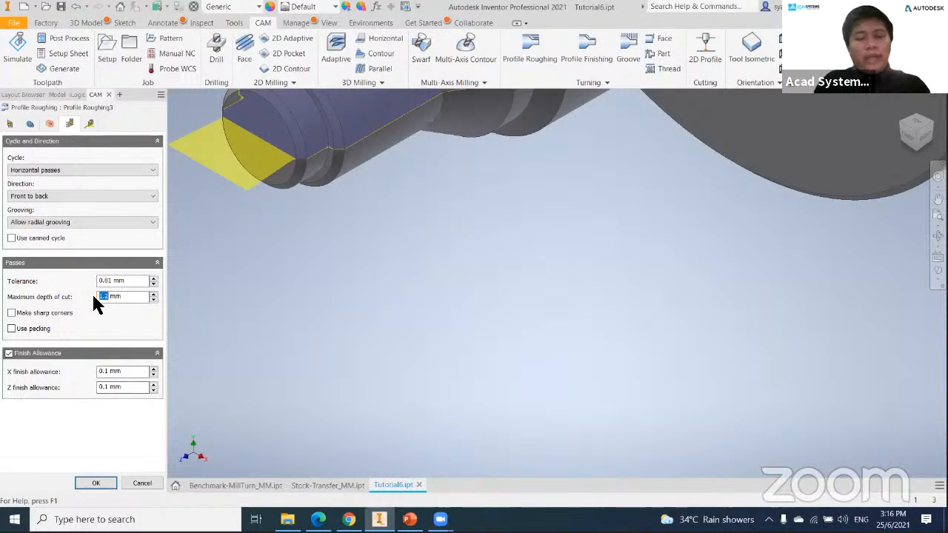
{"action": "type", "text": "2.5"}
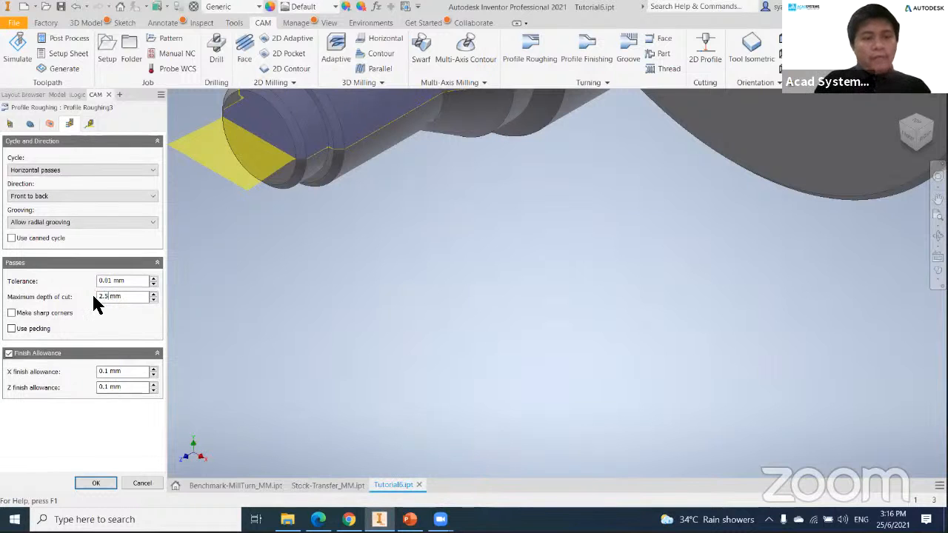
{"action": "left_click", "coordinate": [111, 281]}
{"action": "left_click", "coordinate": [96, 483]}
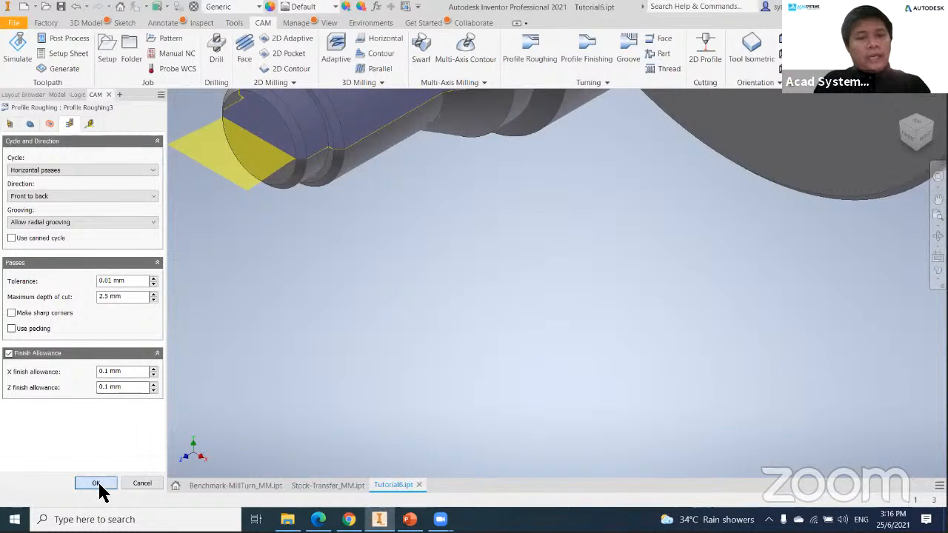
{"action": "left_click", "coordinate": [921, 125]}
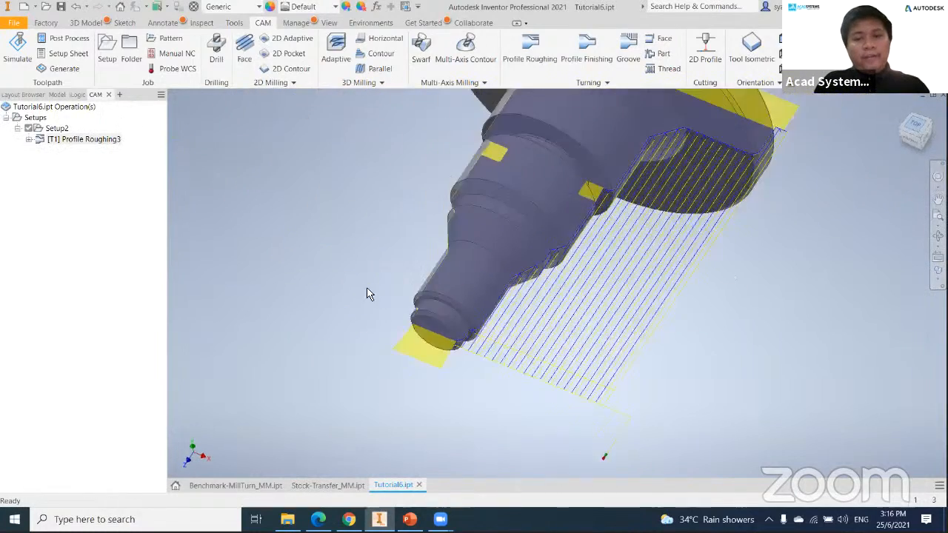
{"action": "middle_click_drag", "start_coordinate": [472, 287], "coordinate": [491, 215]}
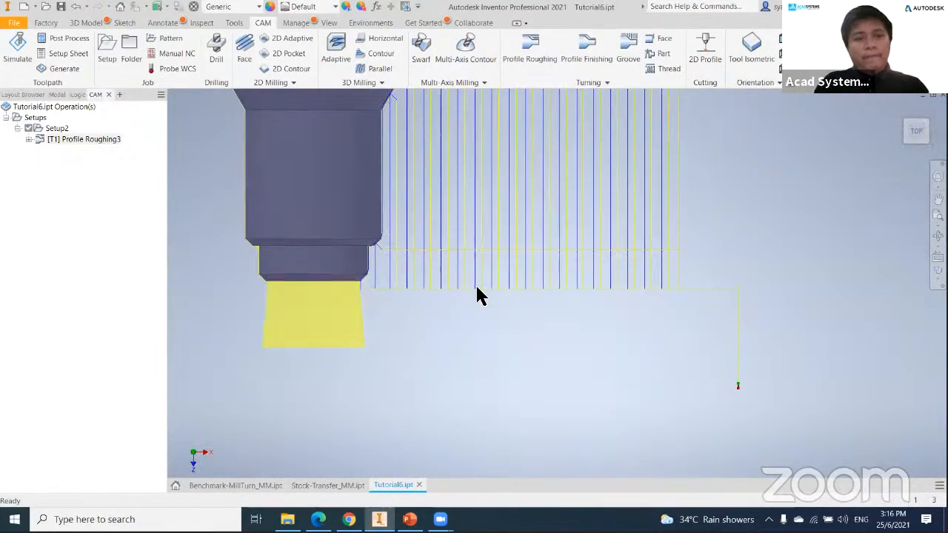
- Set the roughing operation's maximum depth of cut to 1.2 mm and regenerate the toolpath
{"action": "right_click", "coordinate": [101, 141]}
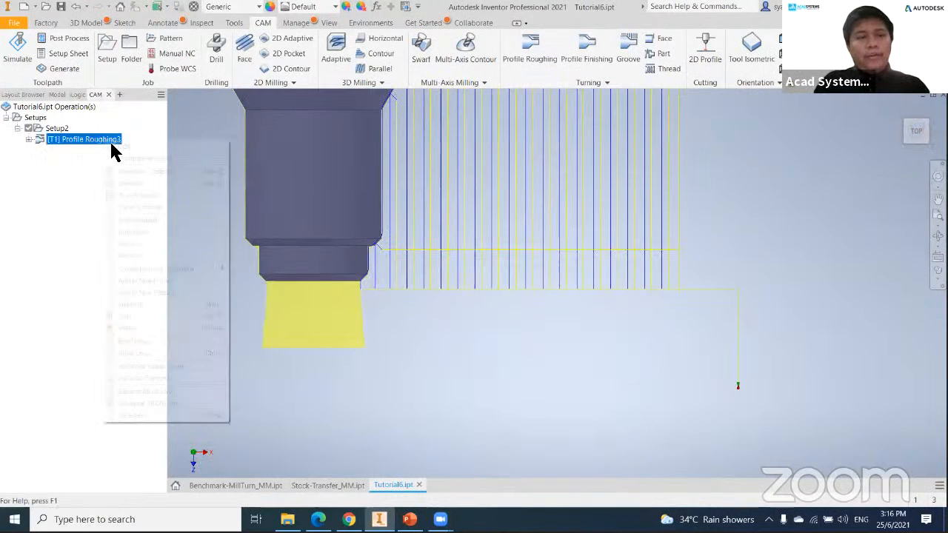
{"action": "left_click", "coordinate": [121, 153]}
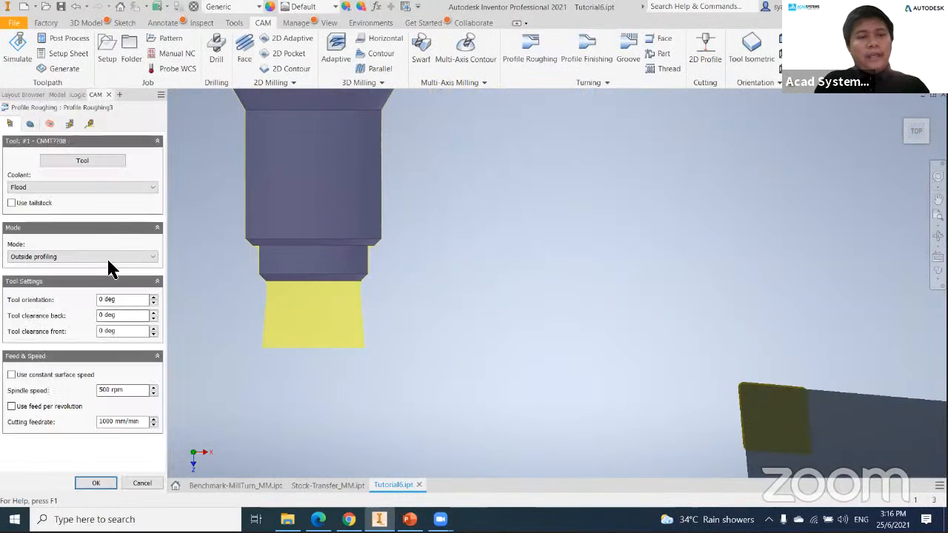
{"action": "left_click", "coordinate": [69, 122]}
{"action": "double_click", "coordinate": [104, 296]}
{"action": "type", "text": "1.2"}
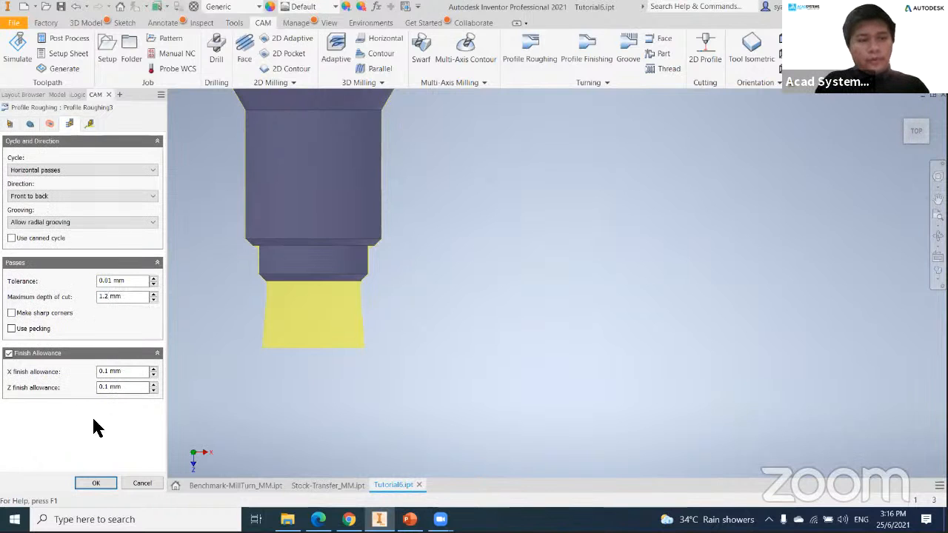
{"action": "left_click", "coordinate": [96, 483]}
- Set the roughing operation's maximum depth of cut to 1.5 mm, check the toolpath from several views, and deselect the operation
{"action": "left_click", "coordinate": [104, 140]}
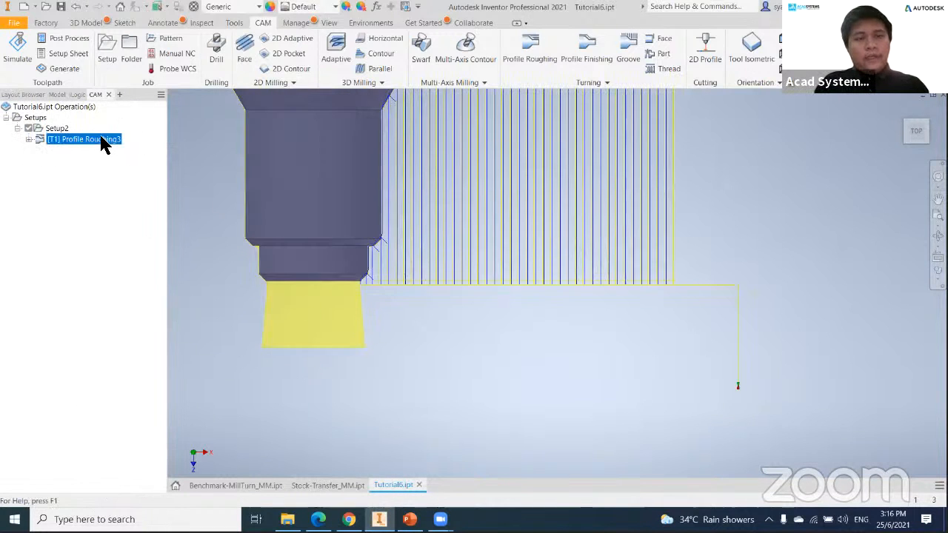
{"action": "right_click", "coordinate": [115, 149]}
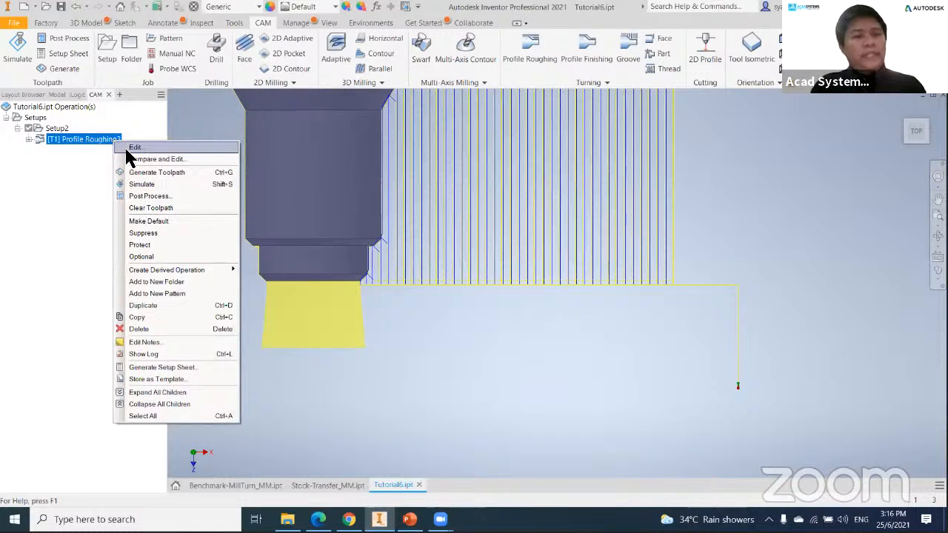
{"action": "left_click", "coordinate": [131, 149]}
{"action": "middle_click_drag", "start_coordinate": [646, 317], "coordinate": [665, 269]}
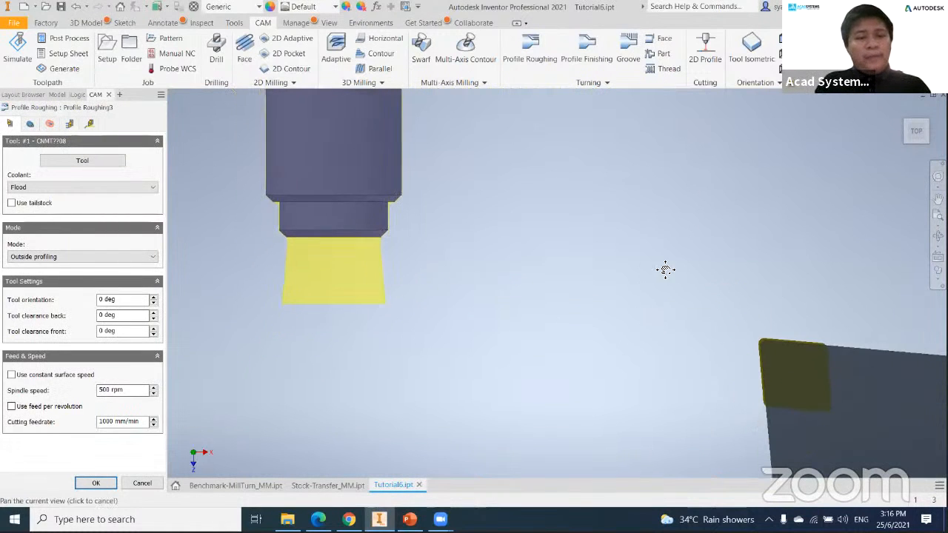
{"action": "left_click", "coordinate": [69, 124]}
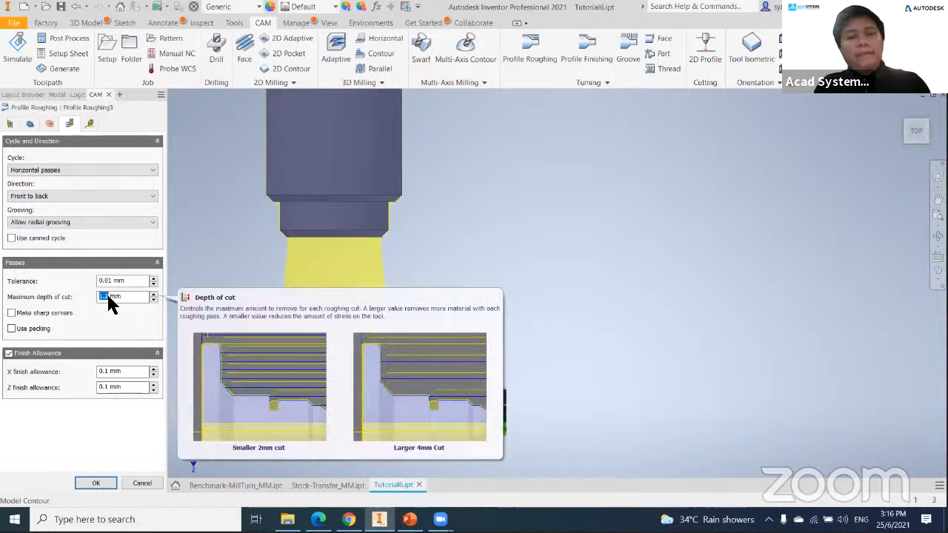
{"action": "type", "text": "1"}
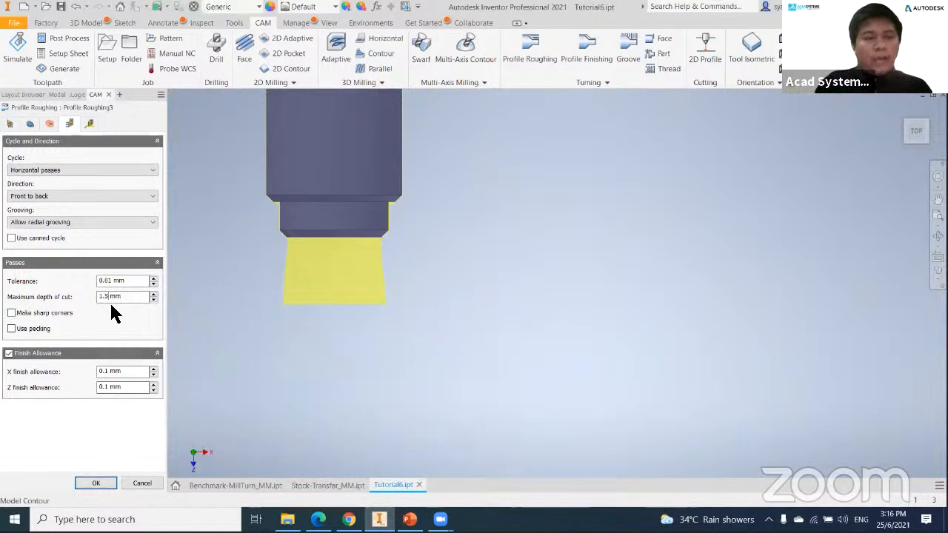
{"action": "left_click", "coordinate": [96, 483]}
{"action": "middle_click_drag", "start_coordinate": [623, 272], "coordinate": [636, 288]}
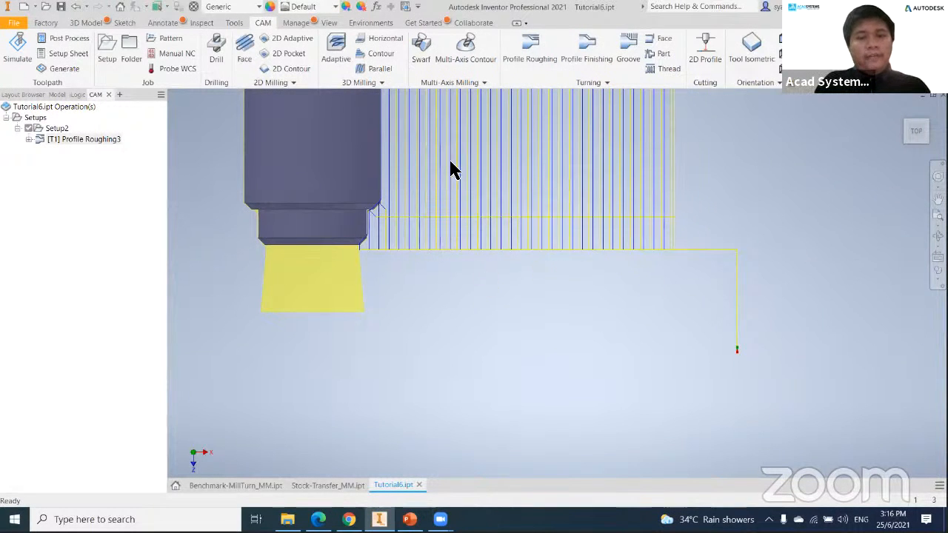
{"action": "left_click", "coordinate": [902, 109]}
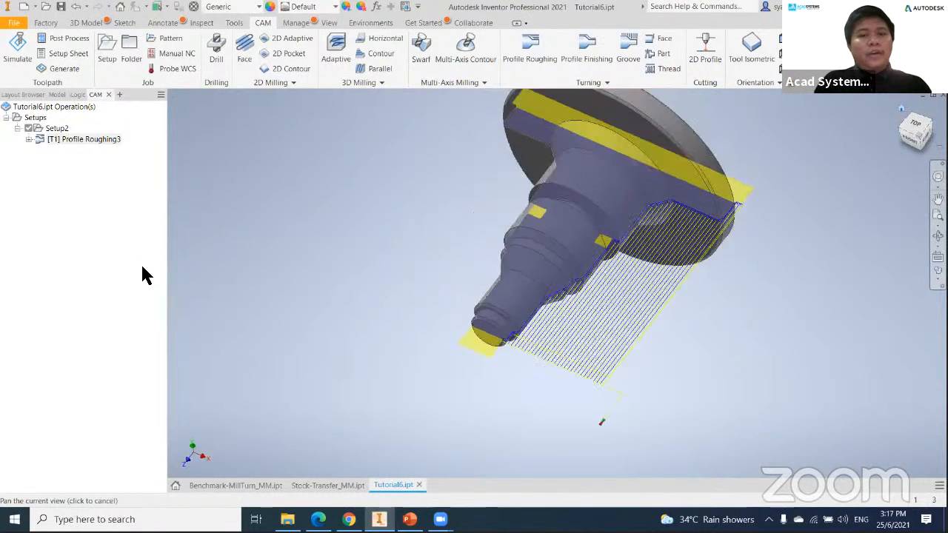
{"action": "left_click", "coordinate": [97, 161]}
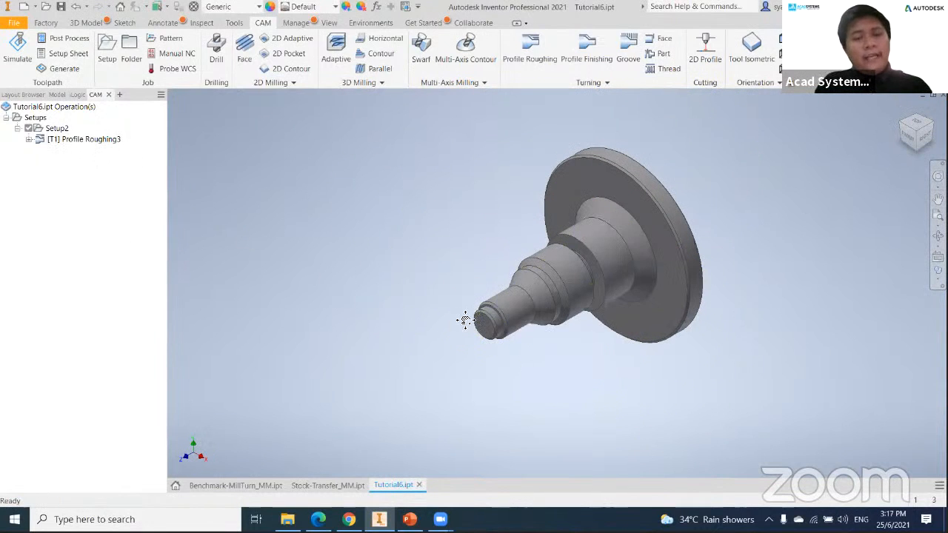
- Create a turning Face operation on the shaft's small end, with the front set to Model front
{"action": "left_click", "coordinate": [92, 139]}
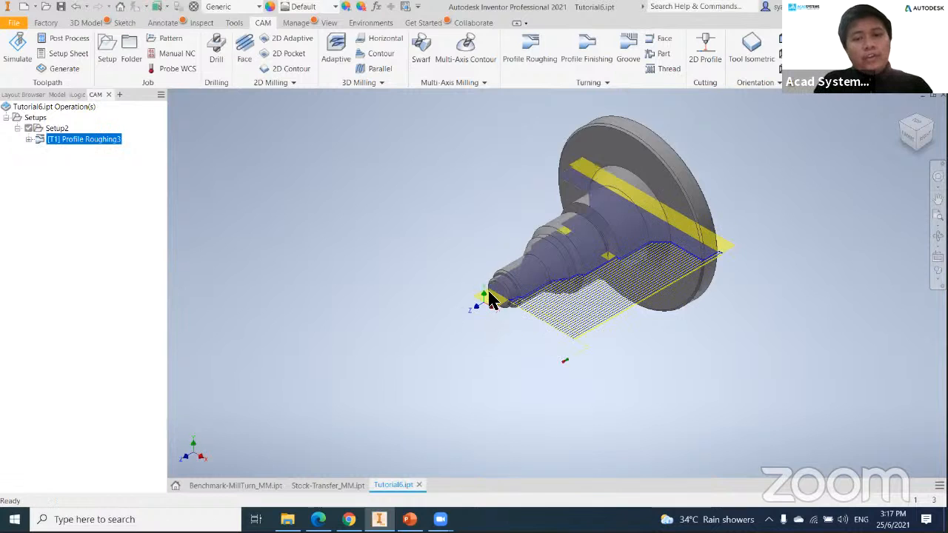
{"action": "scroll", "coordinate": [491, 300], "scroll_direction": "up", "scroll_amount": 2}
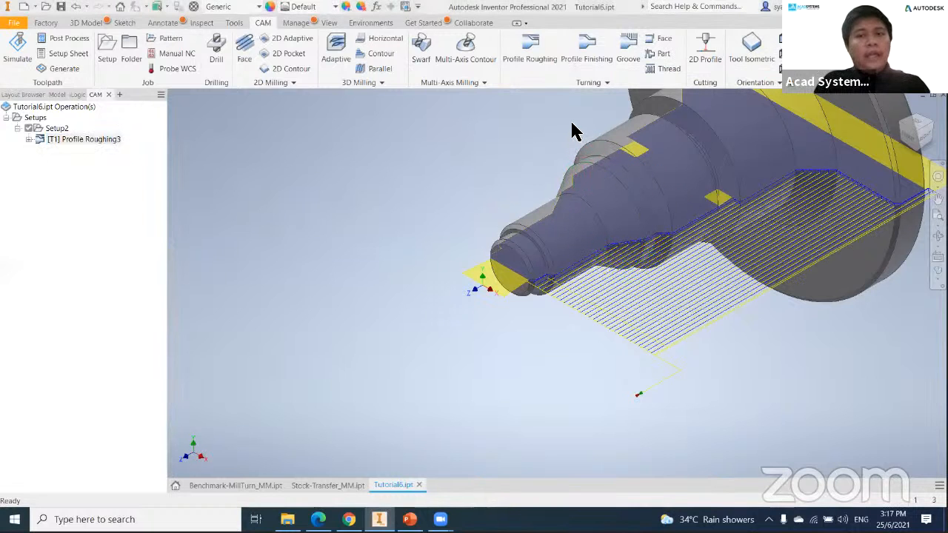
{"action": "middle_click_drag", "start_coordinate": [365, 228], "coordinate": [375, 218]}
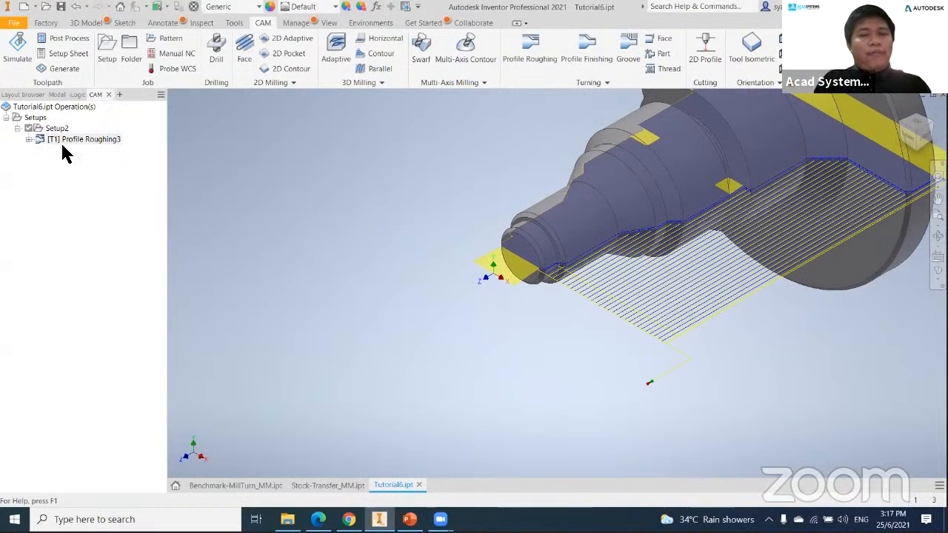
{"action": "left_click", "coordinate": [656, 42]}
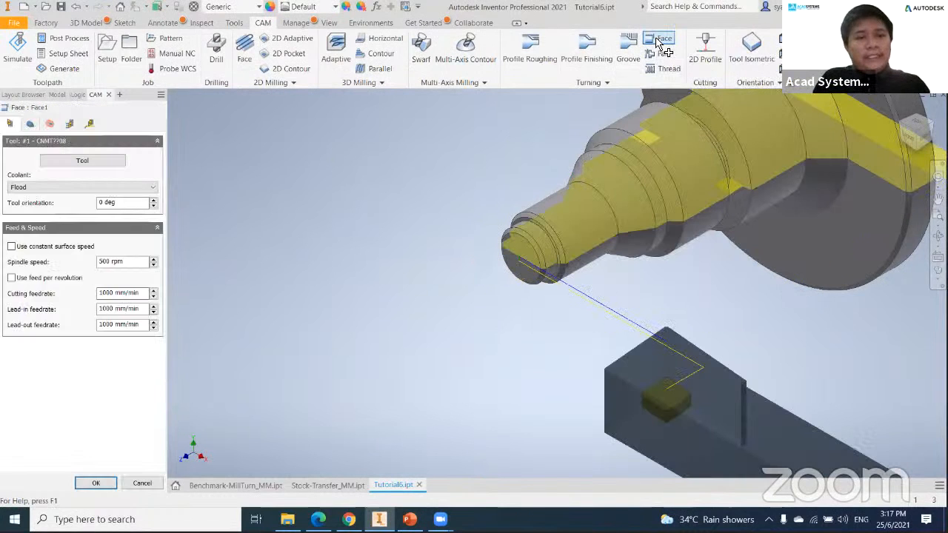
{"action": "left_click", "coordinate": [514, 272]}
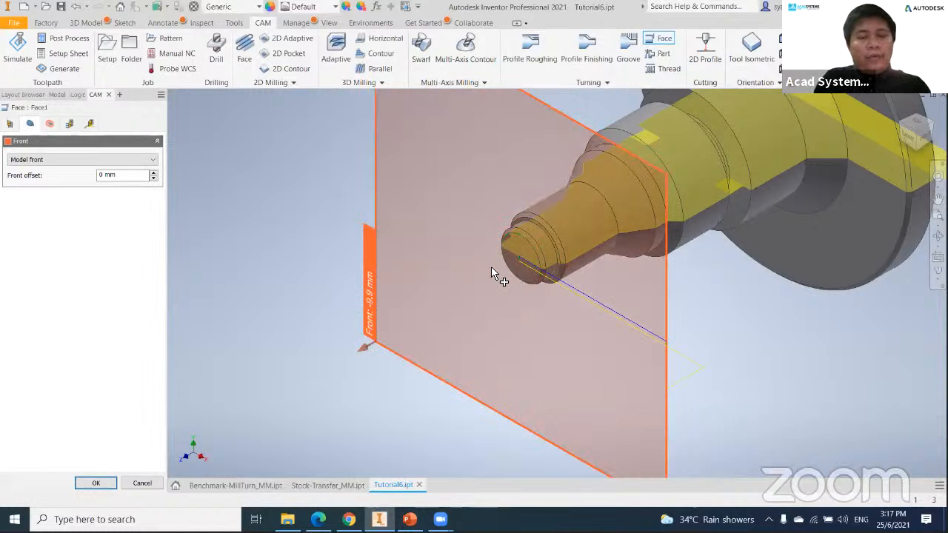
{"action": "left_click", "coordinate": [93, 484]}
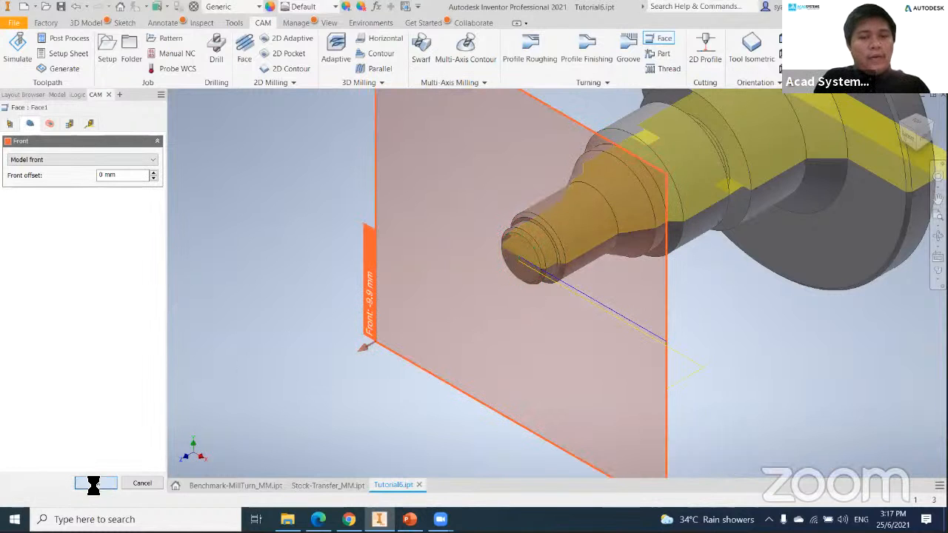
- Move the Face operation ahead of the profile roughing operation in Setup2 and compare the two toolpaths
{"action": "left_click_drag", "start_coordinate": [70, 151], "coordinate": [80, 134]}
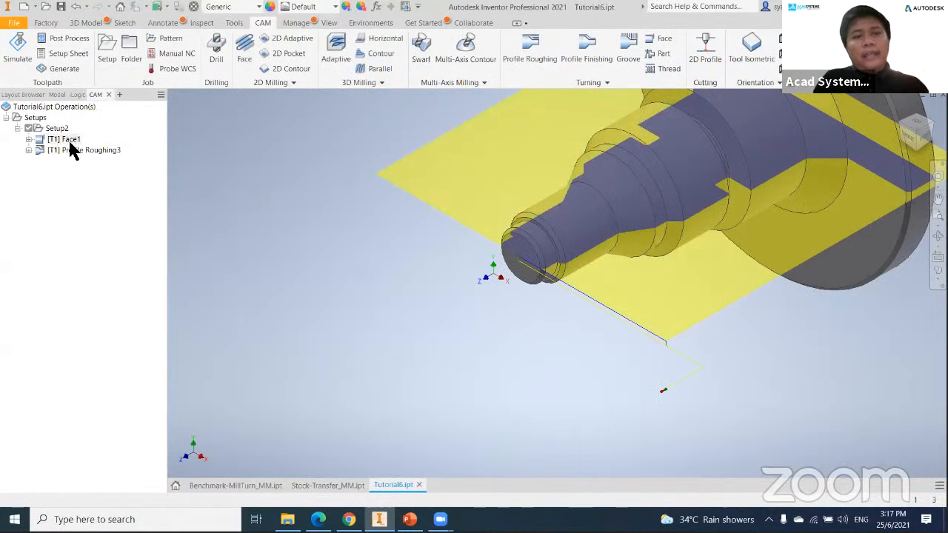
{"action": "left_click", "coordinate": [71, 142]}
{"action": "left_click", "coordinate": [76, 151]}
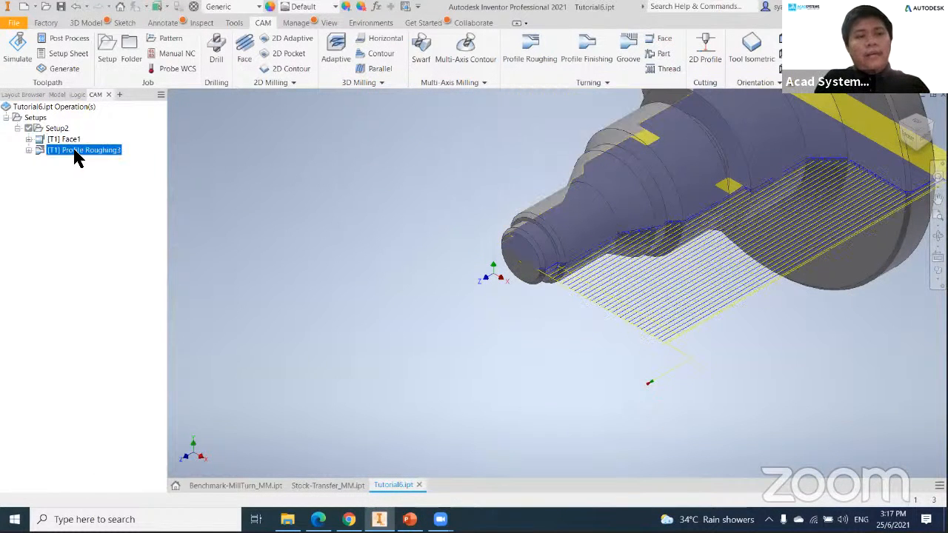
- Try the Face operation after the profile roughing operation, and move it back ahead of it
{"action": "mouse_move", "coordinate": [72, 141]}
{"action": "left_mouse_down"}
{"action": "mouse_move", "coordinate": [75, 157]}
{"action": "mouse_move", "coordinate": [78, 140]}
{"action": "left_mouse_up"}
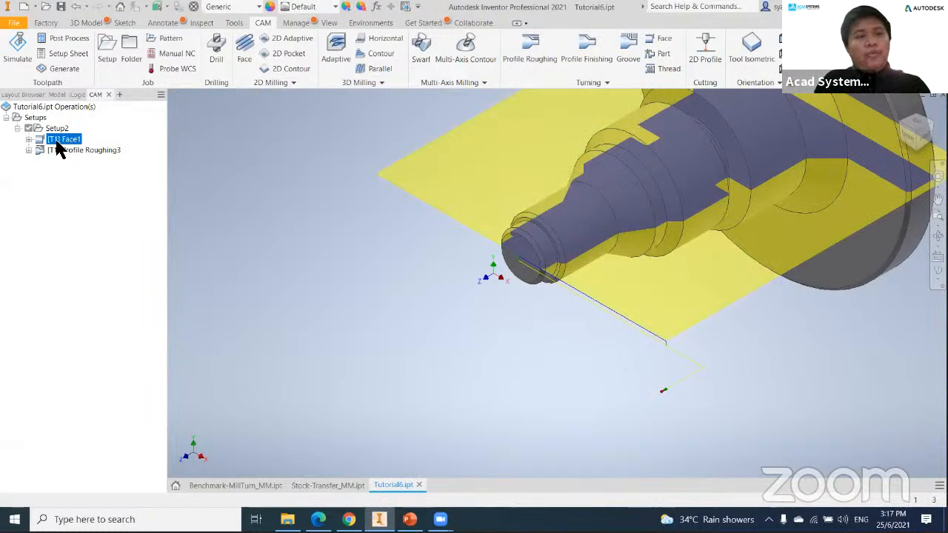
{"action": "left_click_drag", "start_coordinate": [59, 143], "coordinate": [86, 161]}
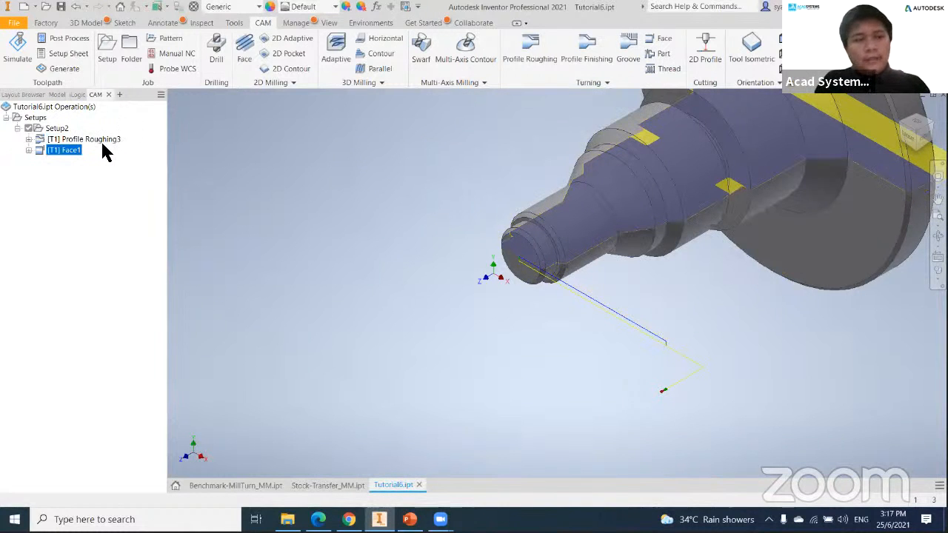
{"action": "left_click_drag", "start_coordinate": [72, 156], "coordinate": [77, 146]}
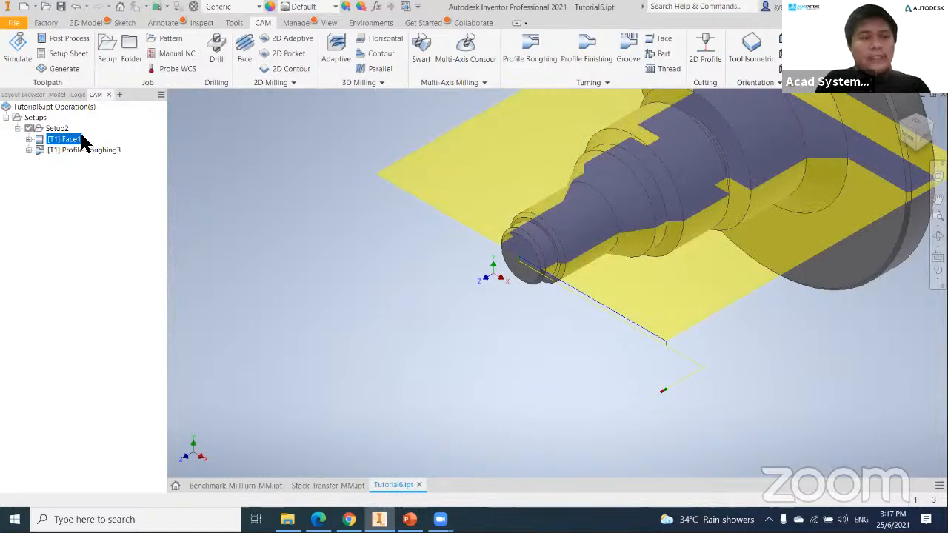
- Examine the narrow groove between the shaft's two large cylindrical sections in a close-up from the top
{"action": "left_click", "coordinate": [85, 279]}
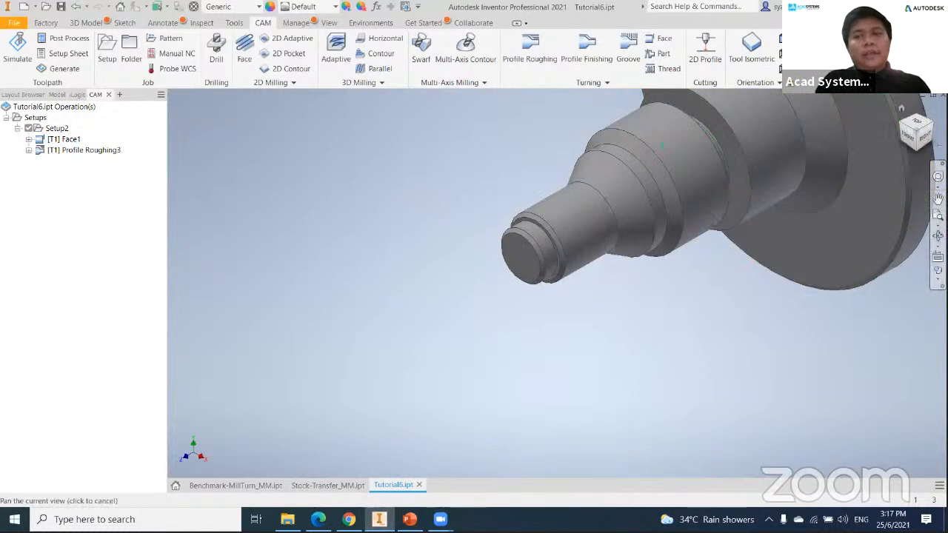
{"action": "left_click", "coordinate": [919, 131]}
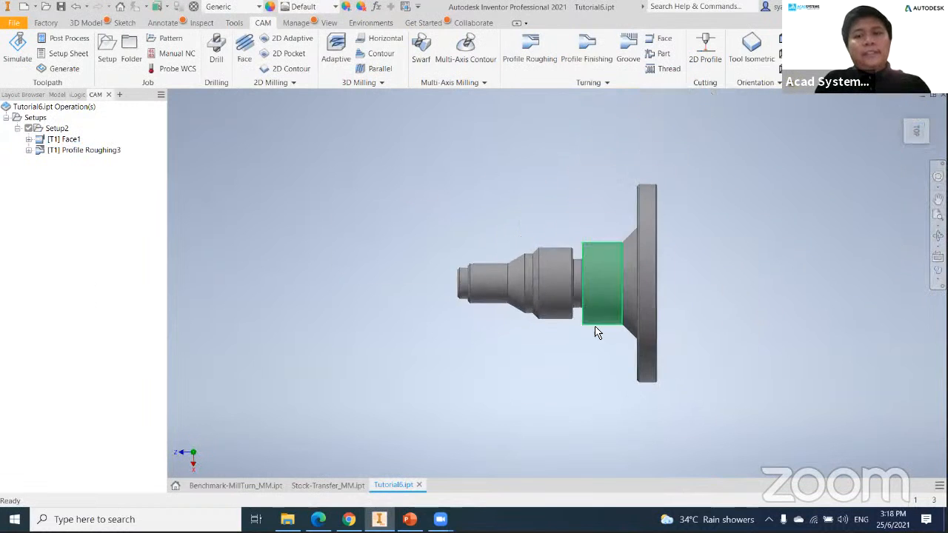
{"action": "scroll", "coordinate": [599, 331], "scroll_direction": "up", "scroll_amount": 5}
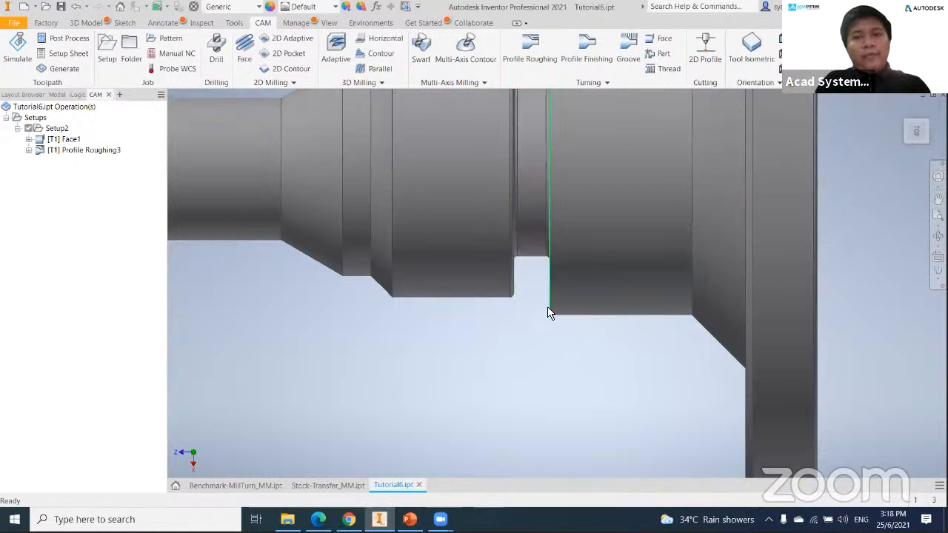
{"action": "middle_click_drag", "start_coordinate": [549, 318], "coordinate": [560, 231]}
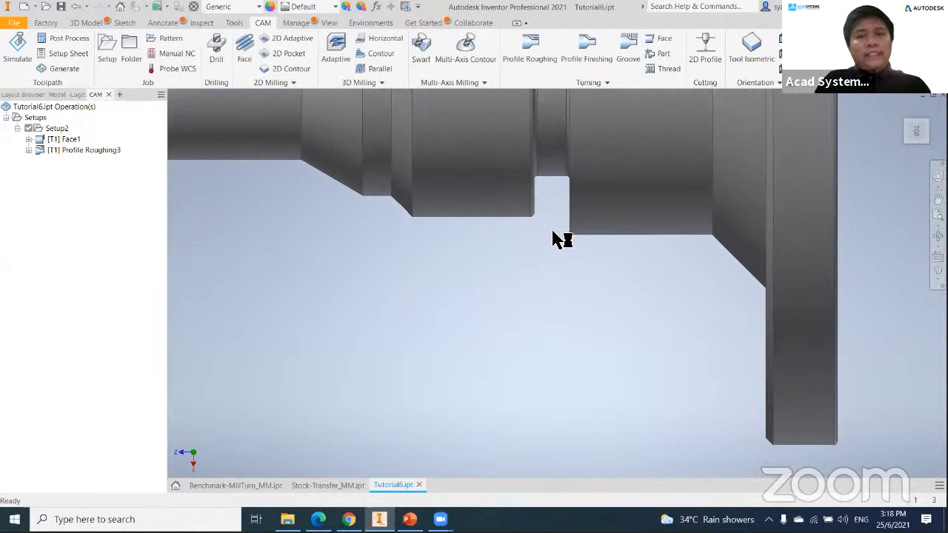
{"action": "left_click", "coordinate": [627, 53]}
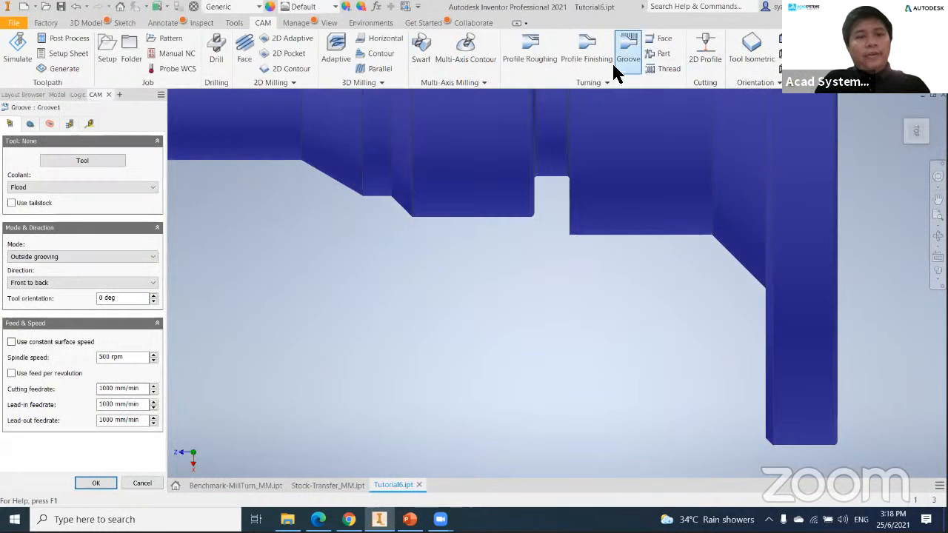
{"action": "middle_click_drag", "start_coordinate": [512, 227], "coordinate": [484, 273]}
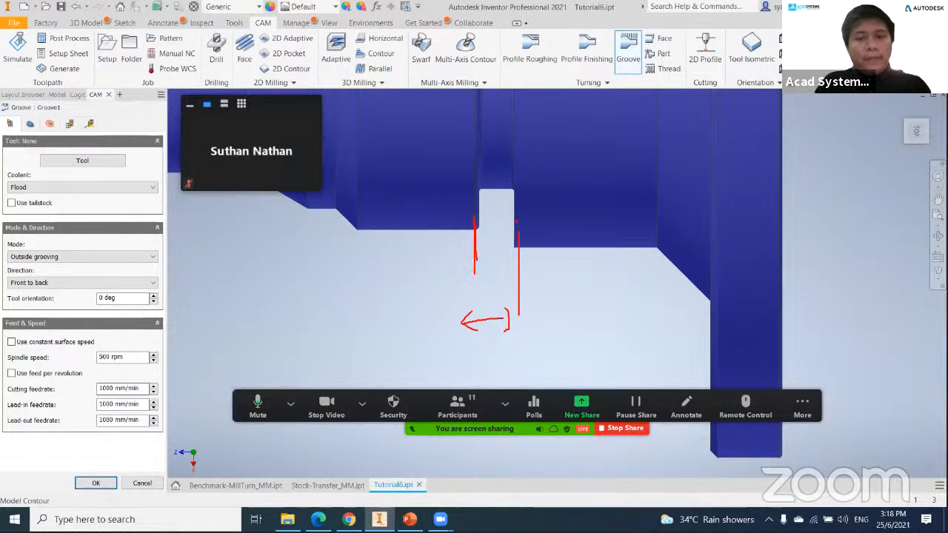
{"action": "key", "text": "Escape"}
{"action": "key", "text": "Escape"}
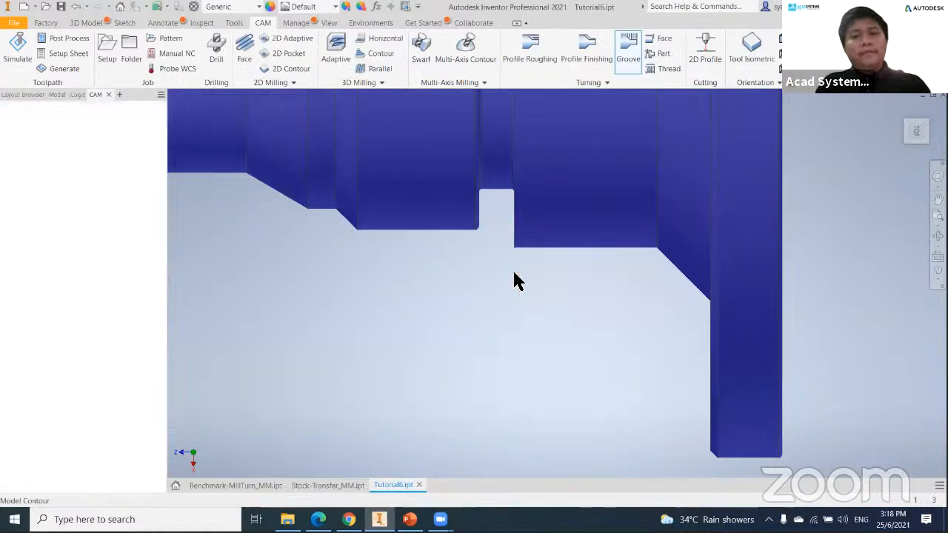
- Start a Groove operation and confine its front to the selected front edge of the narrow groove with a 2 mm offset
{"action": "left_click", "coordinate": [625, 57]}
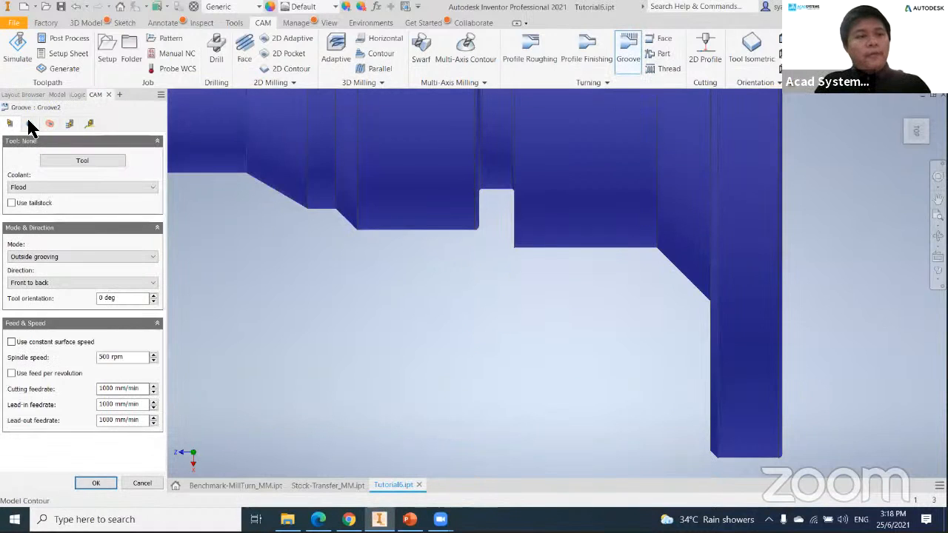
{"action": "left_click", "coordinate": [30, 125]}
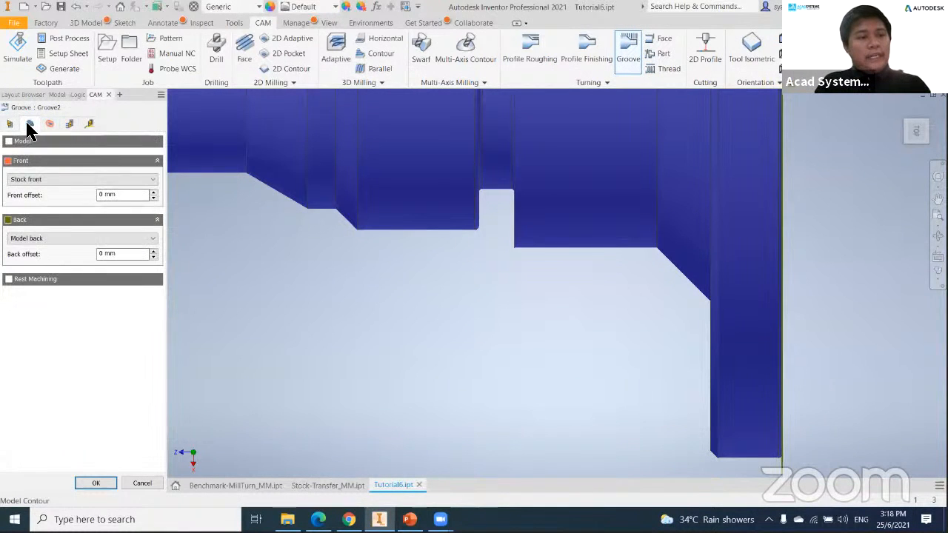
{"action": "left_click", "coordinate": [30, 181]}
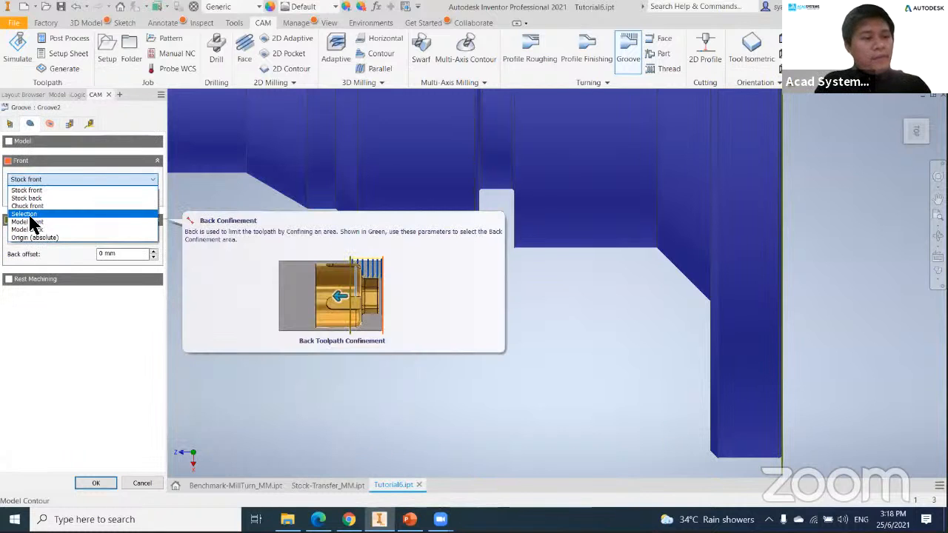
{"action": "left_click", "coordinate": [27, 214]}
{"action": "left_click", "coordinate": [476, 224]}
{"action": "double_click", "coordinate": [124, 211]}
{"action": "key", "text": "ctrl+a"}
{"action": "type", "text": "2"}
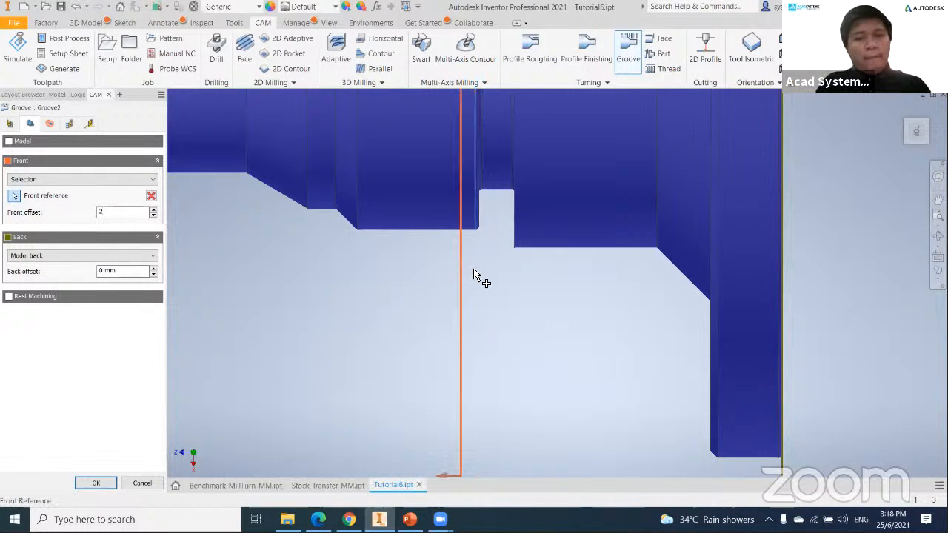
- Confine the back of the Groove operation to the shoulder edge behind the groove with a -2 mm offset
{"action": "left_click", "coordinate": [50, 257]}
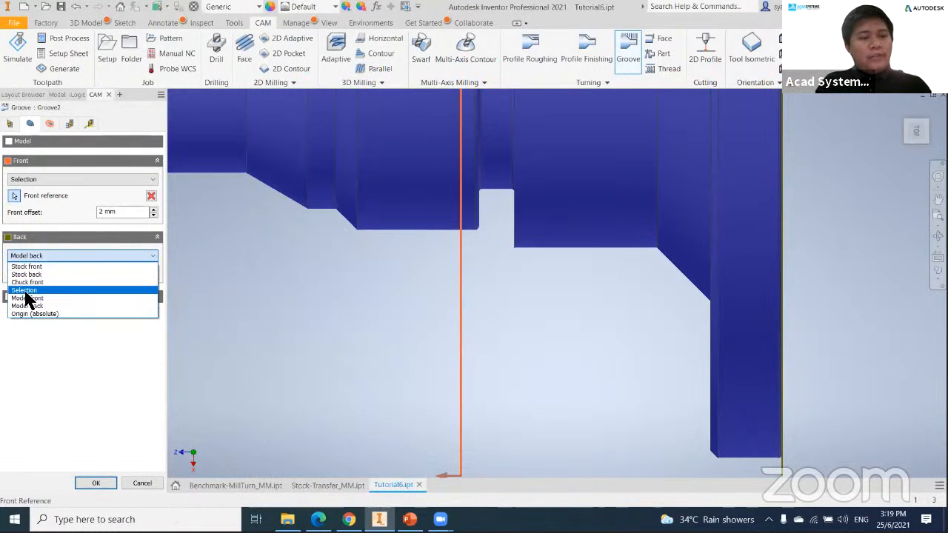
{"action": "left_click", "coordinate": [25, 292]}
{"action": "left_click", "coordinate": [516, 252]}
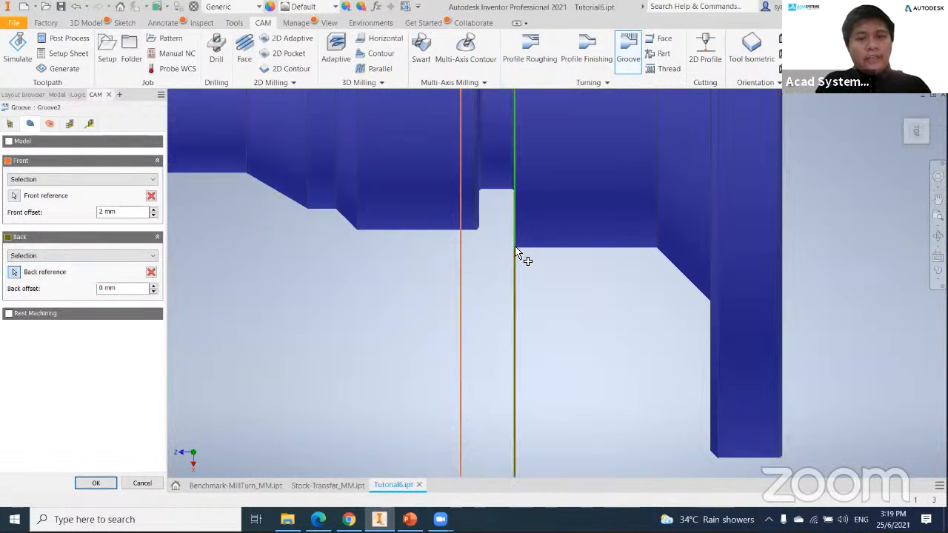
{"action": "double_click", "coordinate": [106, 290]}
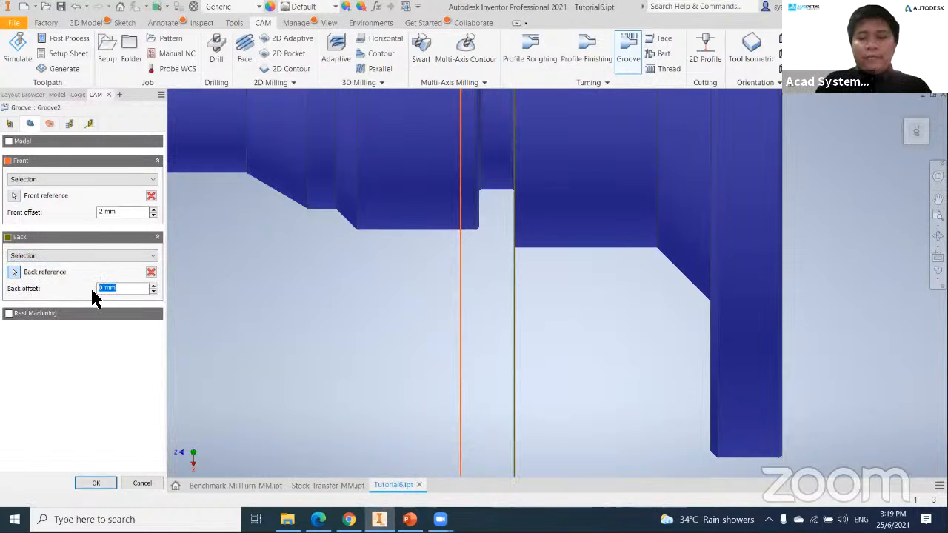
{"action": "type", "text": "-2"}
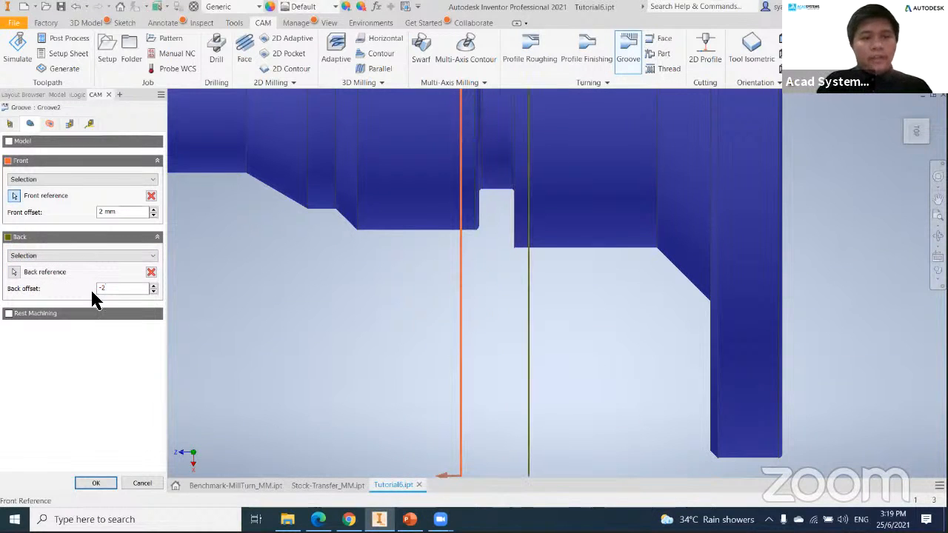
{"action": "left_click", "coordinate": [122, 391]}
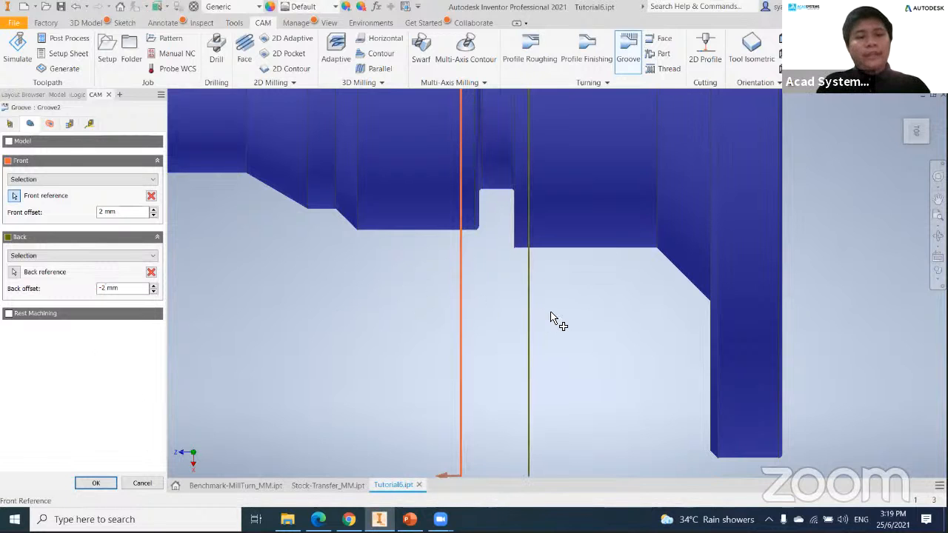
- Reference the Groove operation's outer radius and clearance by selection to the large cylindrical face behind the groove
{"action": "left_click", "coordinate": [50, 124]}
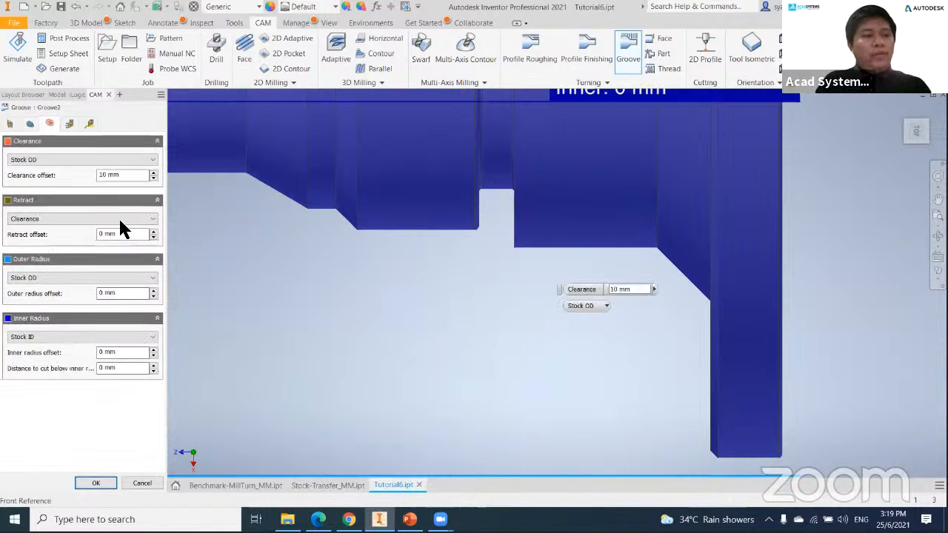
{"action": "scroll", "coordinate": [288, 290], "scroll_direction": "down", "scroll_amount": 5}
{"action": "middle_click_drag", "start_coordinate": [288, 295], "coordinate": [380, 249]}
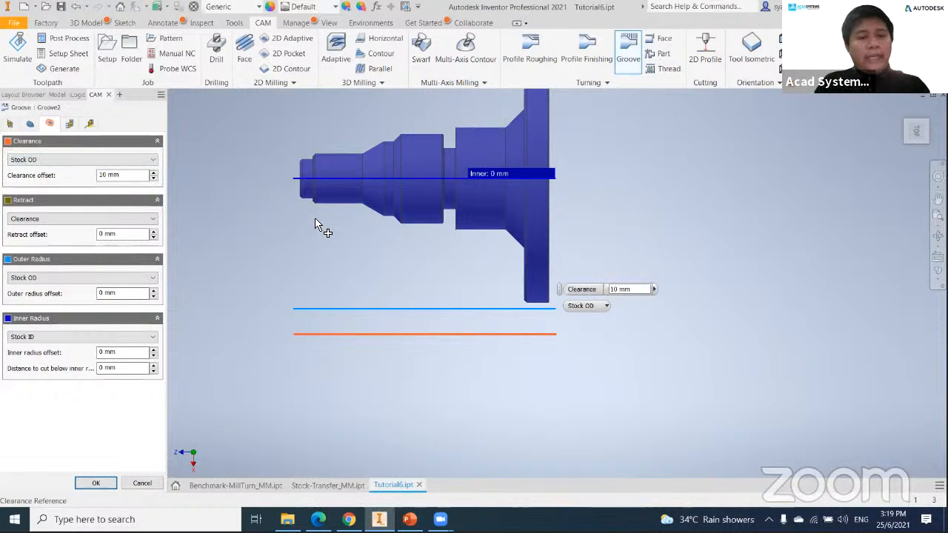
{"action": "left_click", "coordinate": [536, 296]}
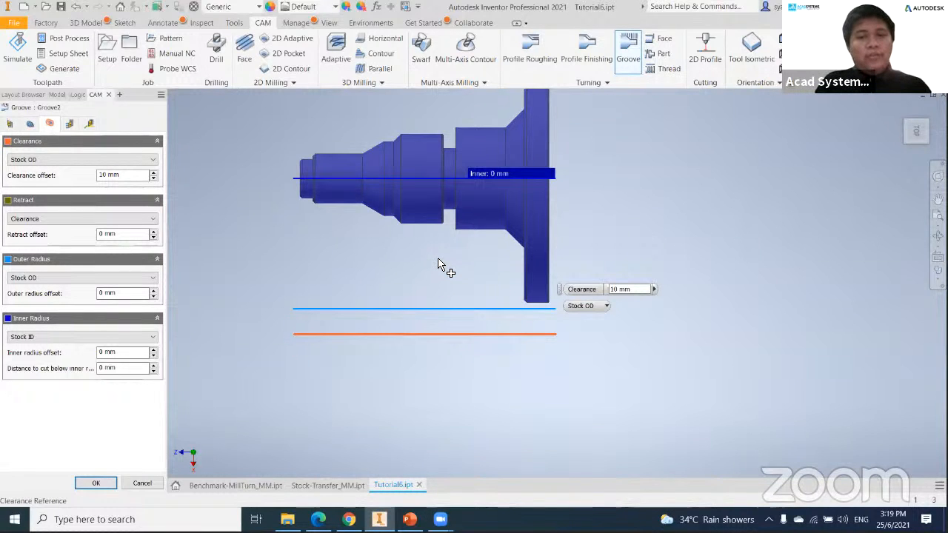
{"action": "middle_click_drag", "start_coordinate": [477, 292], "coordinate": [491, 290]}
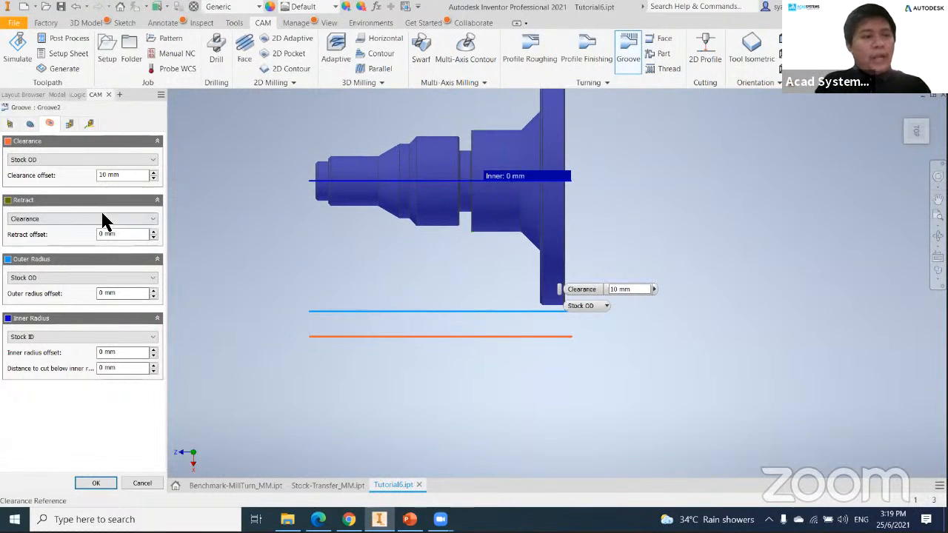
{"action": "left_click", "coordinate": [49, 282]}
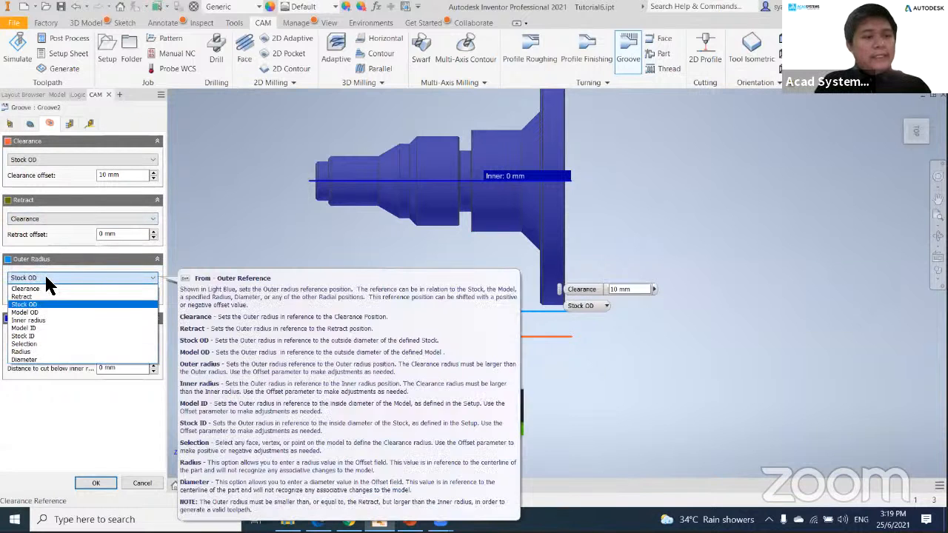
{"action": "left_click", "coordinate": [28, 345]}
{"action": "left_click", "coordinate": [511, 238]}
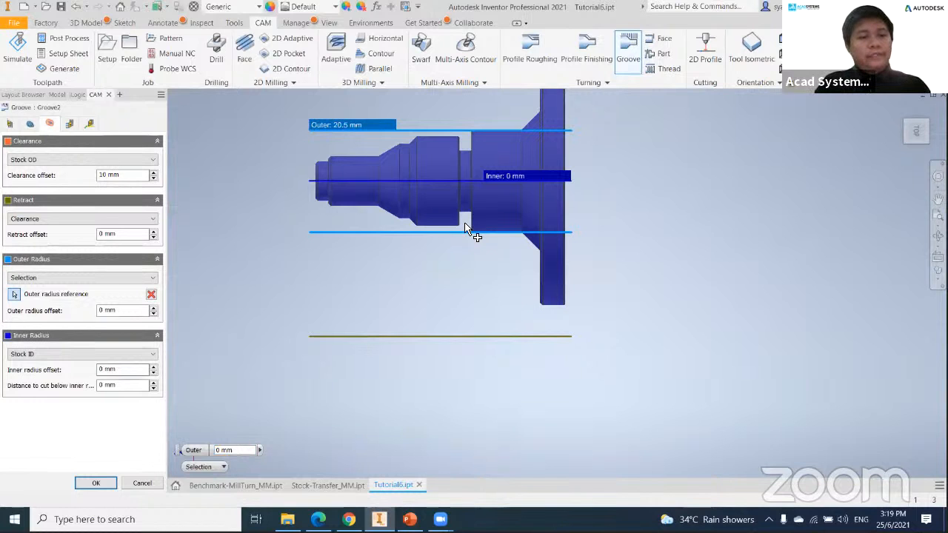
{"action": "left_click", "coordinate": [46, 159]}
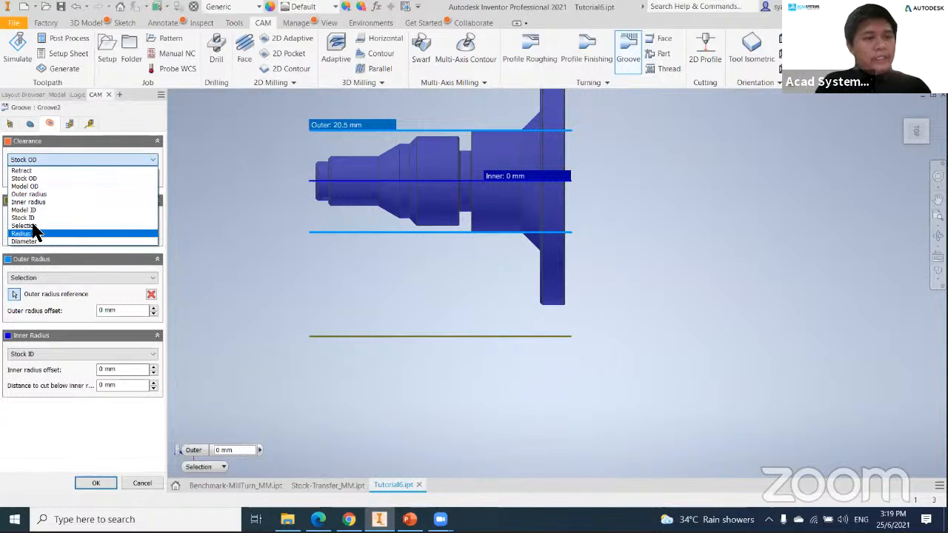
{"action": "left_click", "coordinate": [32, 225]}
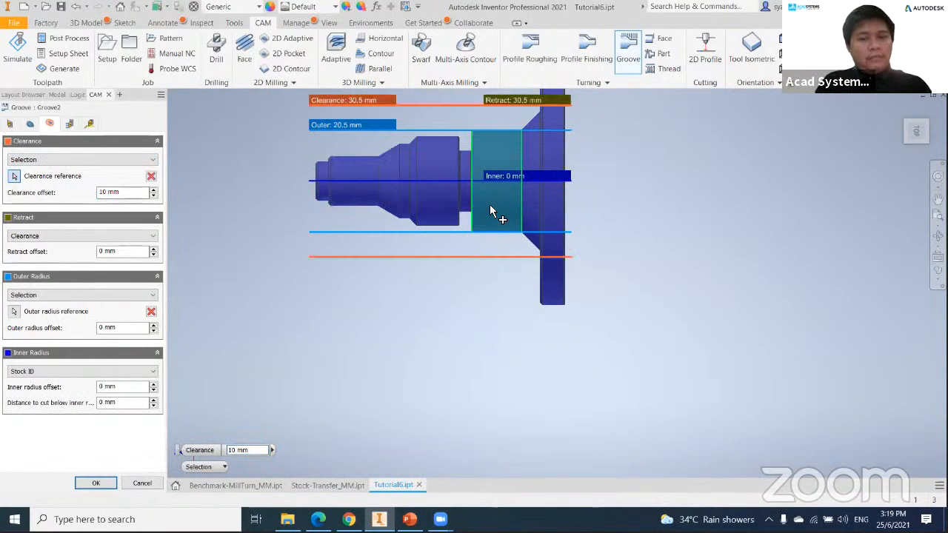
- Keep the default pass settings and complete the Groove operation with tool #2, turning grooving
{"action": "middle_click_drag", "start_coordinate": [493, 281], "coordinate": [509, 299]}
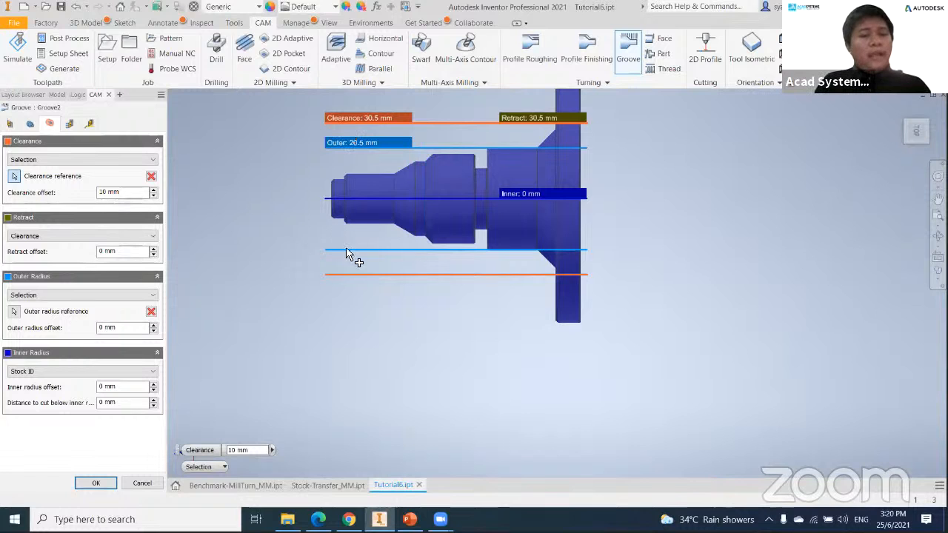
{"action": "middle_click_drag", "start_coordinate": [434, 274], "coordinate": [452, 279]}
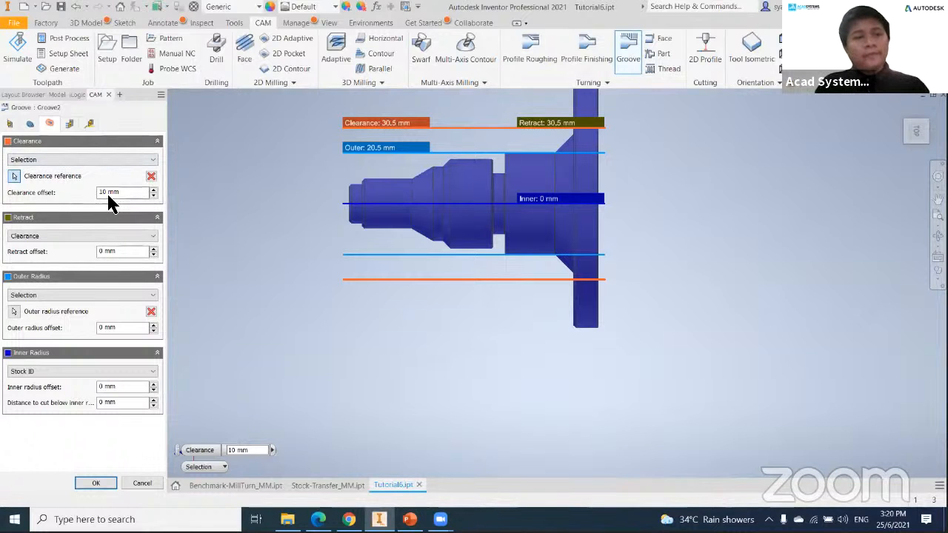
{"action": "middle_click_drag", "start_coordinate": [313, 324], "coordinate": [353, 354]}
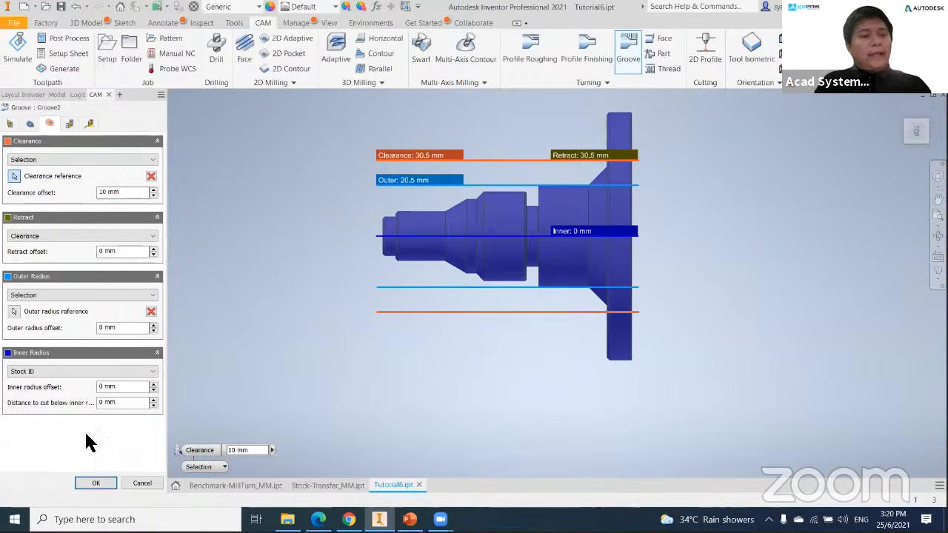
{"action": "left_click", "coordinate": [71, 126]}
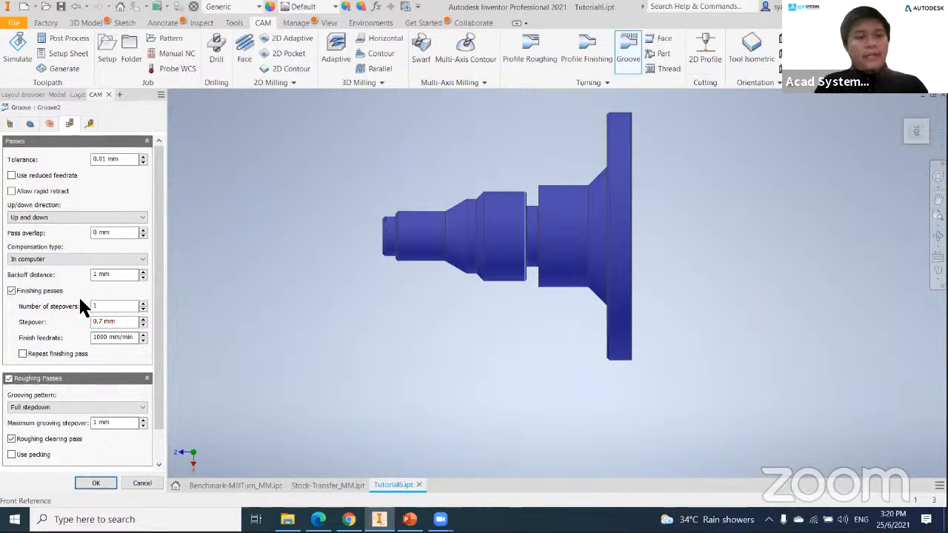
{"action": "left_click", "coordinate": [96, 483]}
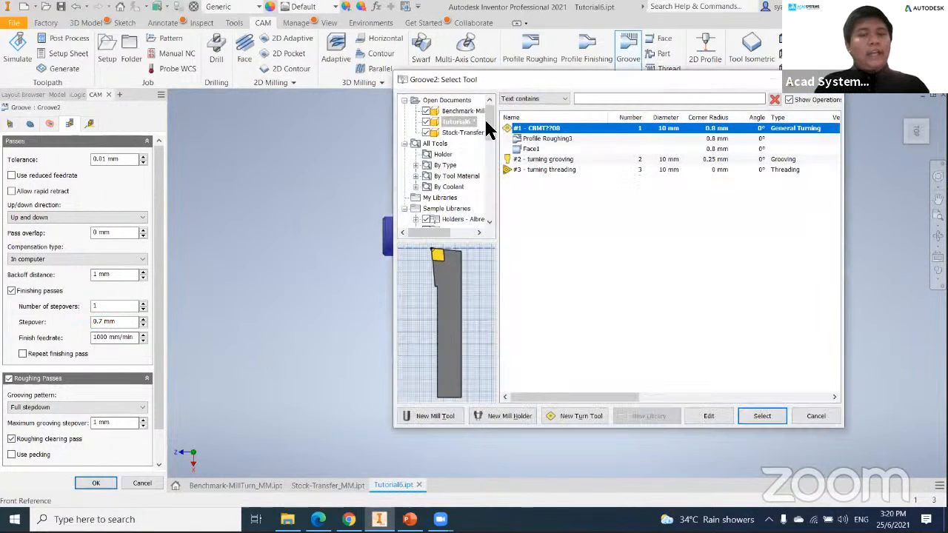
{"action": "left_click", "coordinate": [532, 160]}
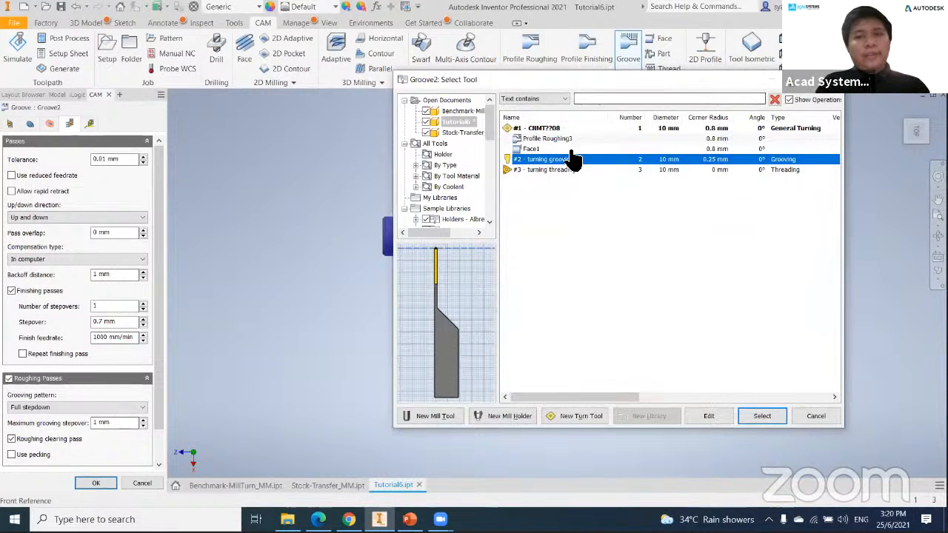
{"action": "double_click", "coordinate": [560, 165]}
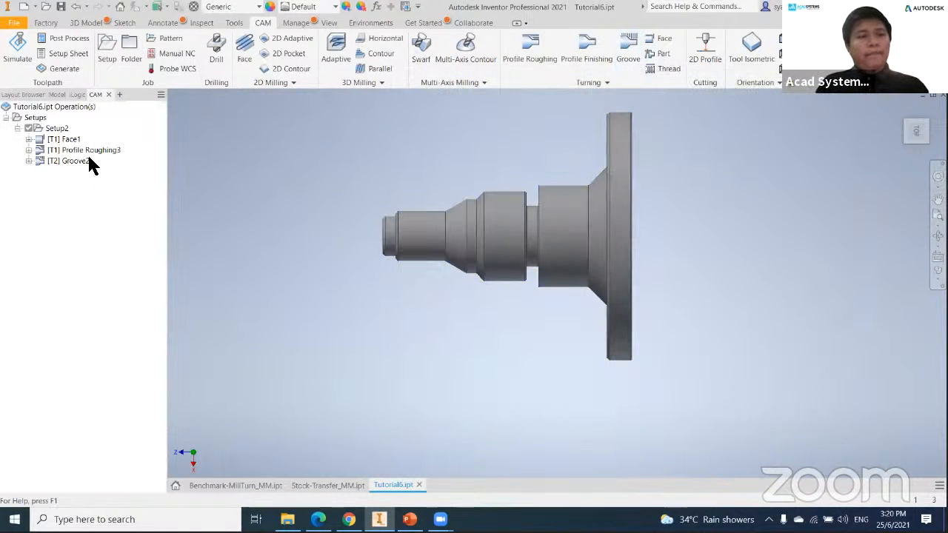
- Examine the generated Groove2 toolpath at the narrow groove, close up and in relation to the whole shaft
{"action": "left_click", "coordinate": [84, 163]}
{"action": "scroll", "coordinate": [519, 300], "scroll_direction": "down", "scroll_amount": 5}
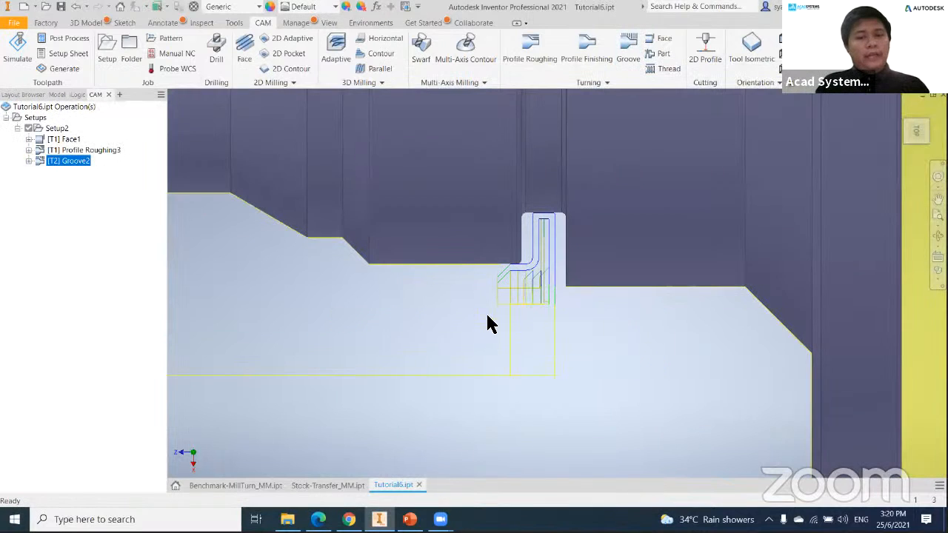
{"action": "scroll", "coordinate": [563, 316], "scroll_direction": "up", "scroll_amount": 6}
{"action": "left_click", "coordinate": [561, 314]}
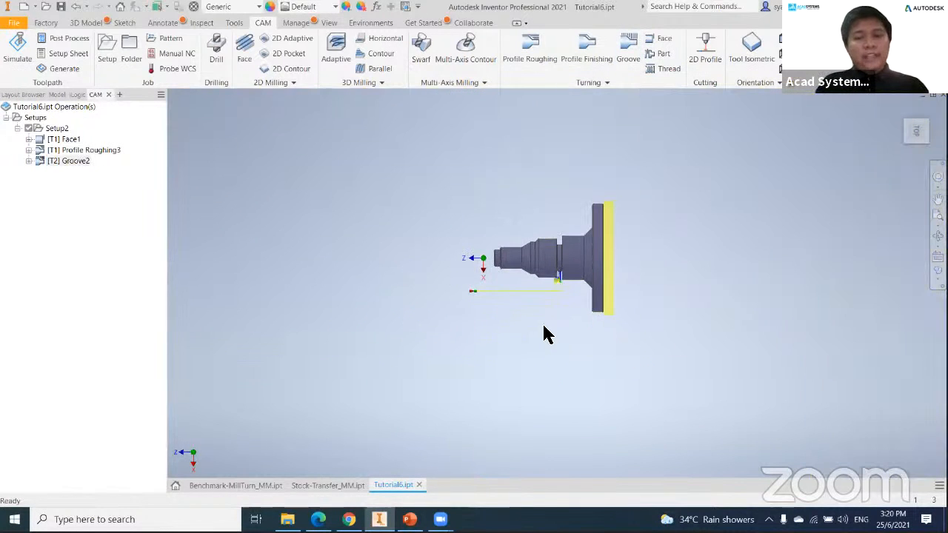
{"action": "scroll", "coordinate": [567, 288], "scroll_direction": "down", "scroll_amount": 5}
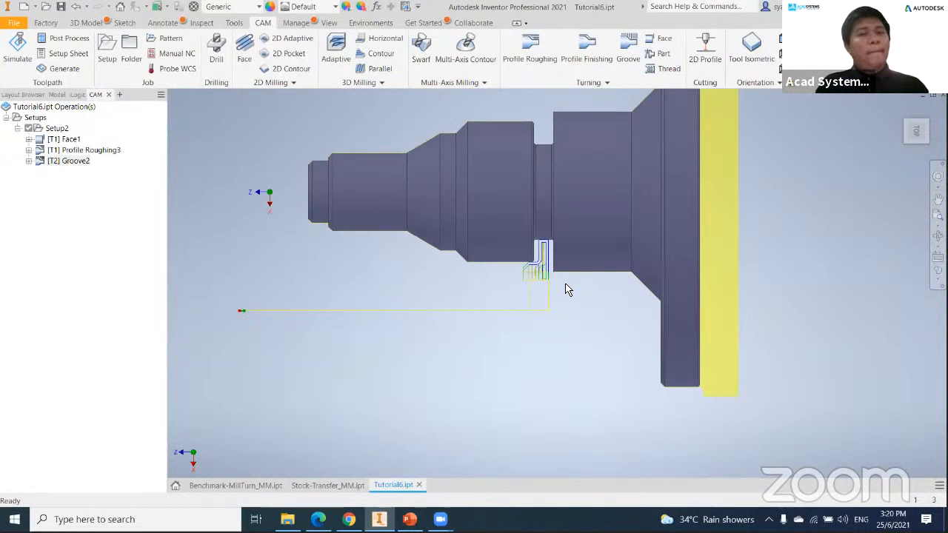
{"action": "left_click", "coordinate": [909, 117]}
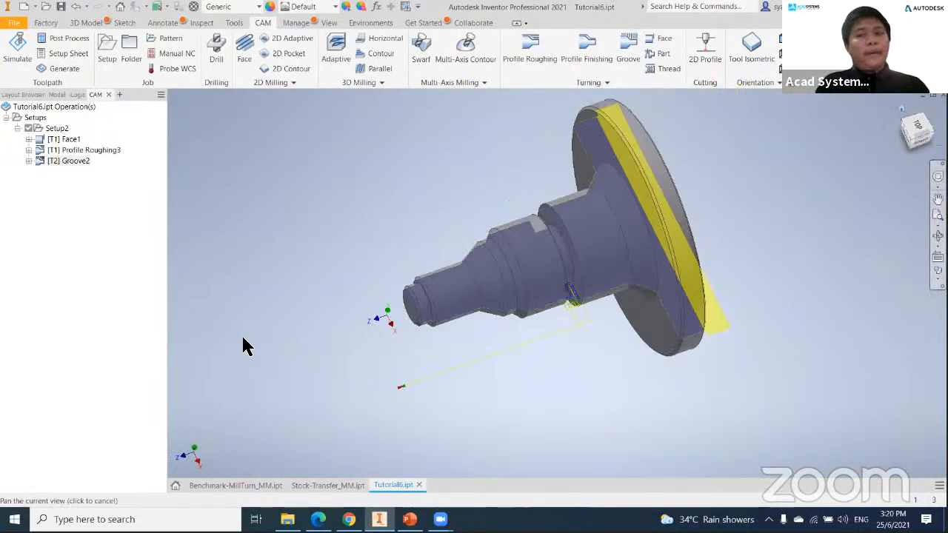
- Simulate the Face1, Profile Roughing3 and Groove2 operations together
{"action": "left_click", "coordinate": [70, 140]}
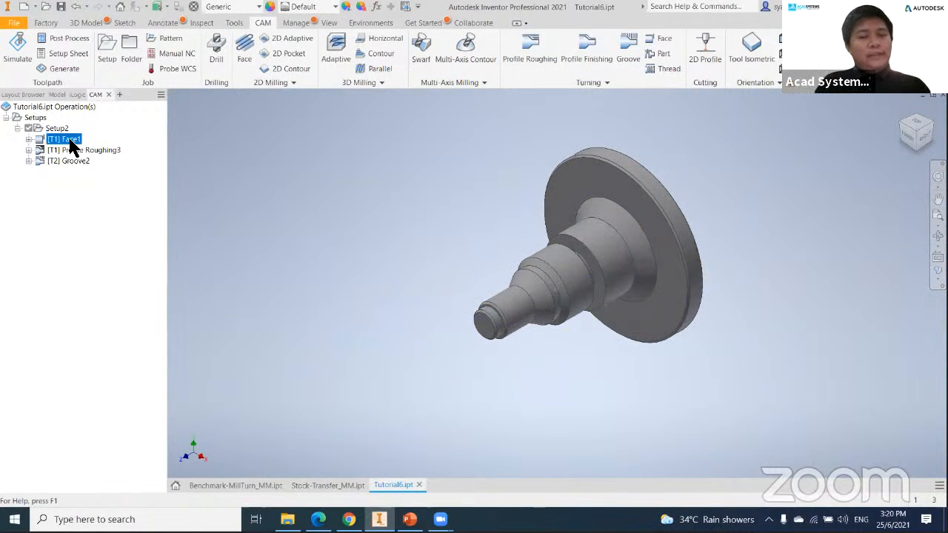
{"action": "left_click", "coordinate": [75, 161]}
{"action": "left_click", "coordinate": [73, 141]}
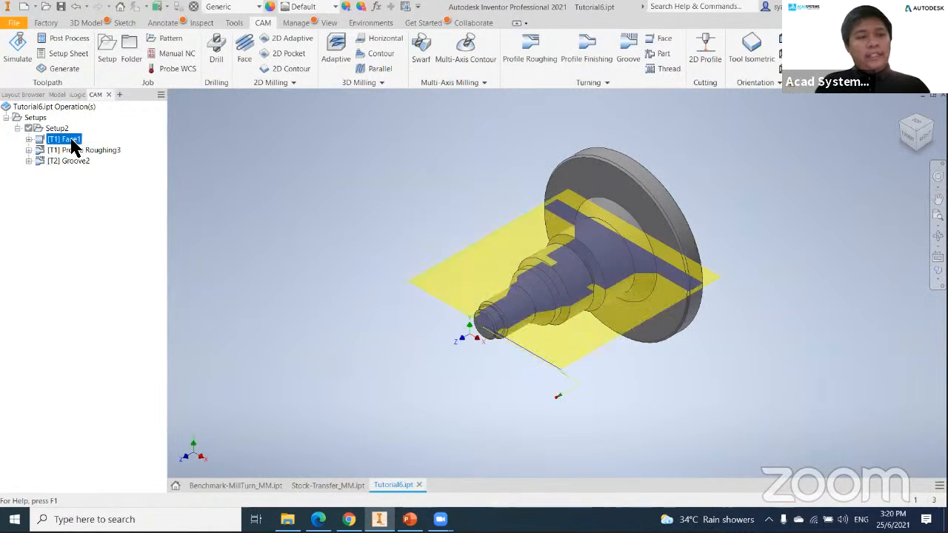
{"action": "left_click", "coordinate": [78, 162], "text": "shift"}
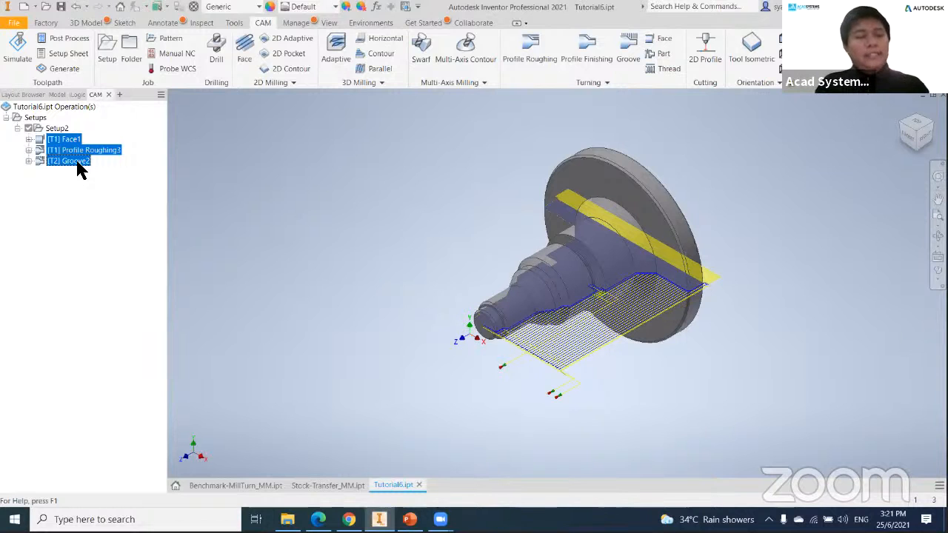
{"action": "right_click", "coordinate": [80, 169]}
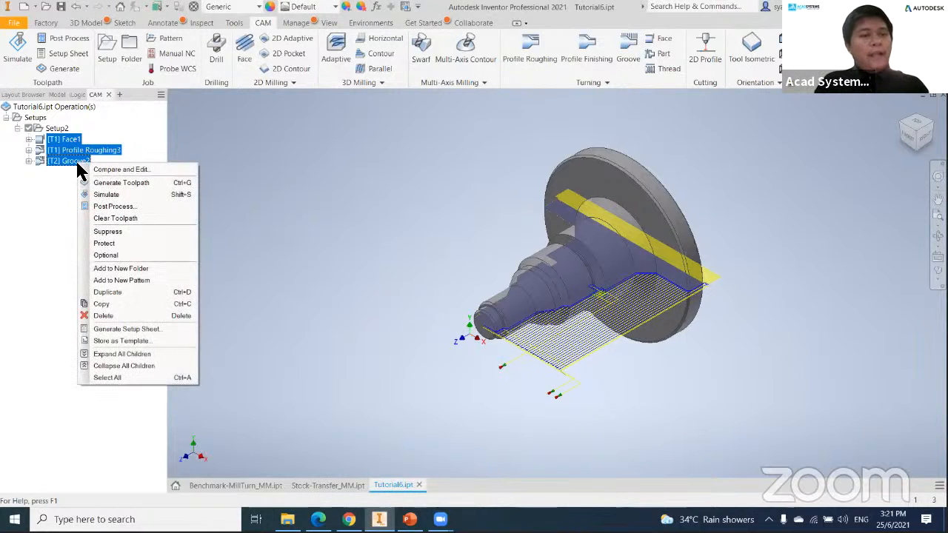
{"action": "left_click", "coordinate": [101, 194]}
{"action": "middle_click_drag", "start_coordinate": [396, 240], "coordinate": [434, 204]}
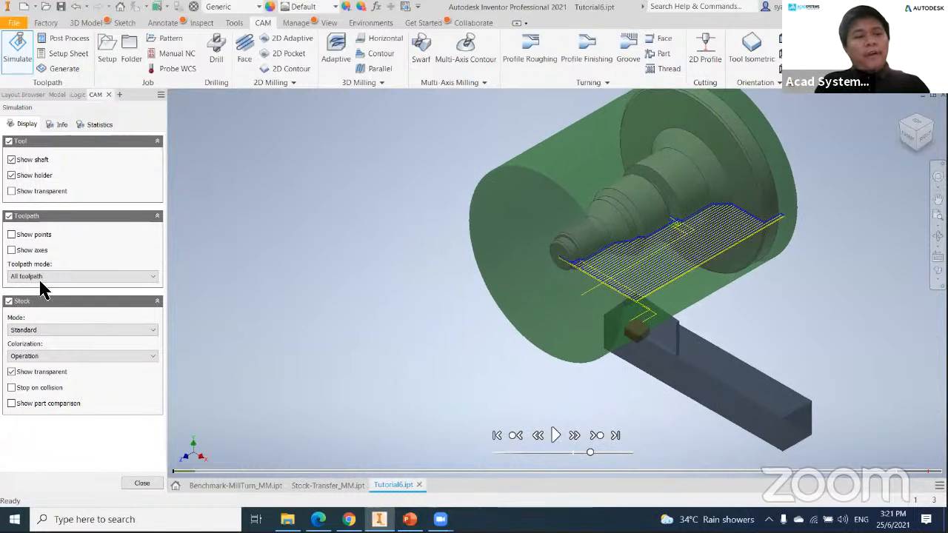
{"action": "middle_click_drag", "start_coordinate": [848, 281], "coordinate": [819, 287]}
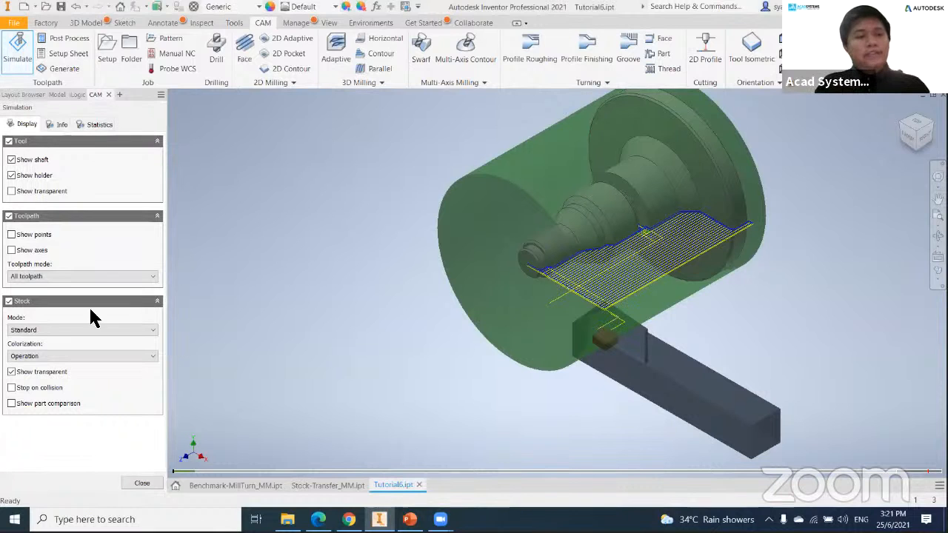
- Hide and show again the tool, the toolpath and the stock in turn in the simulation
{"action": "left_click", "coordinate": [9, 141]}
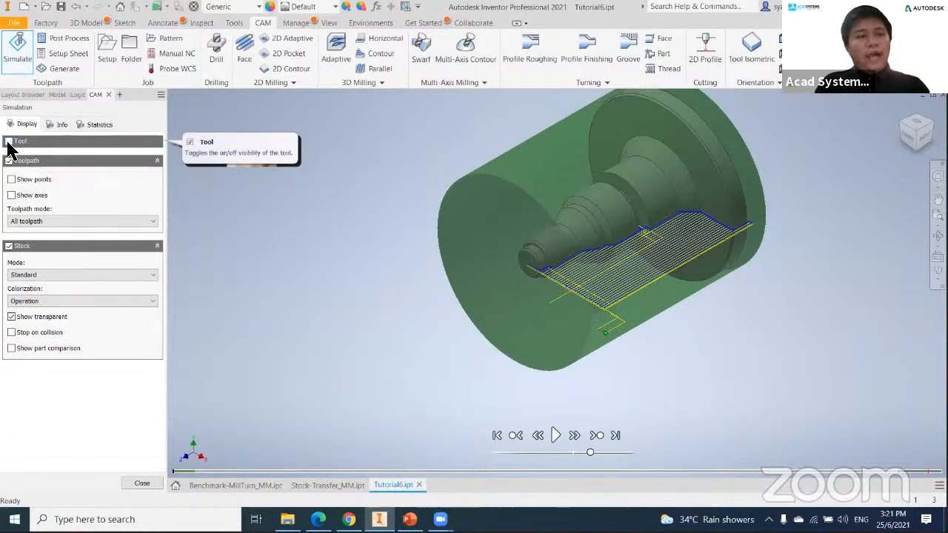
{"action": "left_click", "coordinate": [9, 141]}
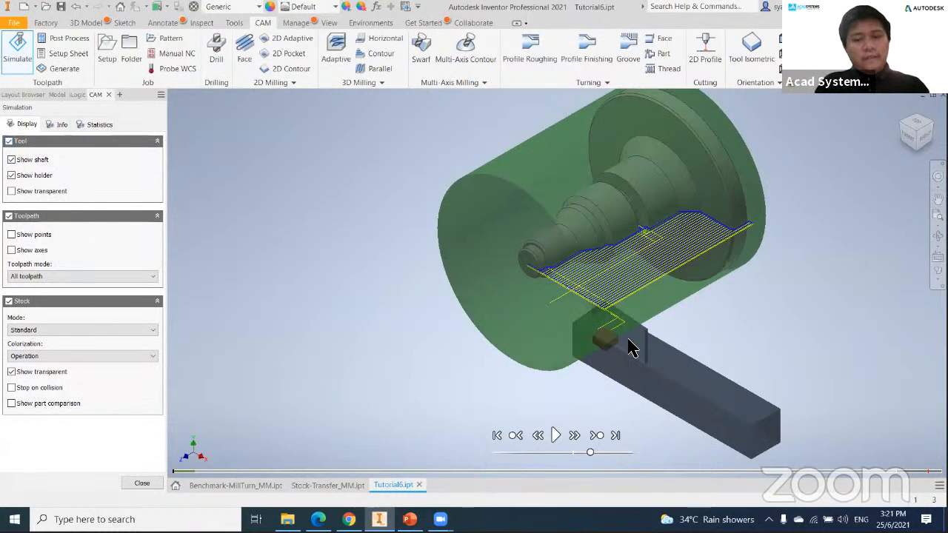
{"action": "left_click", "coordinate": [9, 216]}
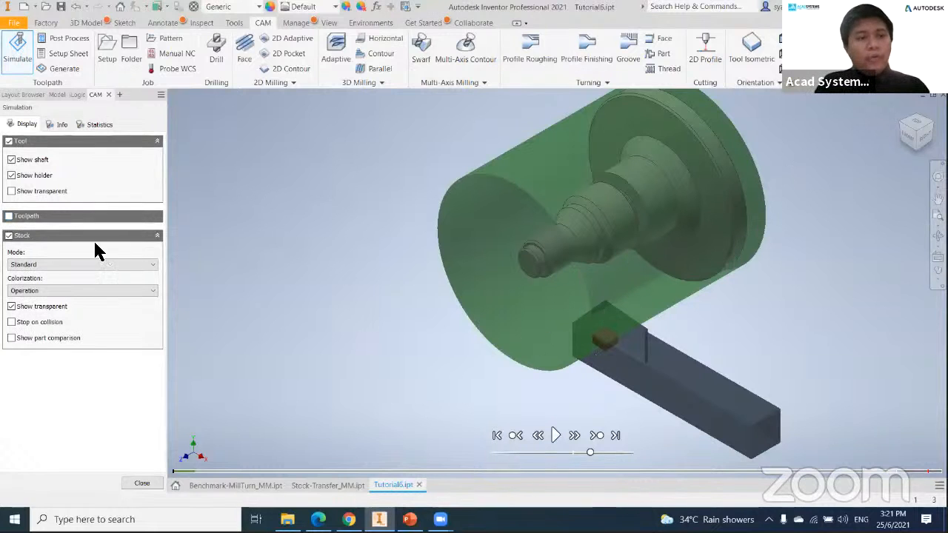
{"action": "left_click", "coordinate": [9, 215]}
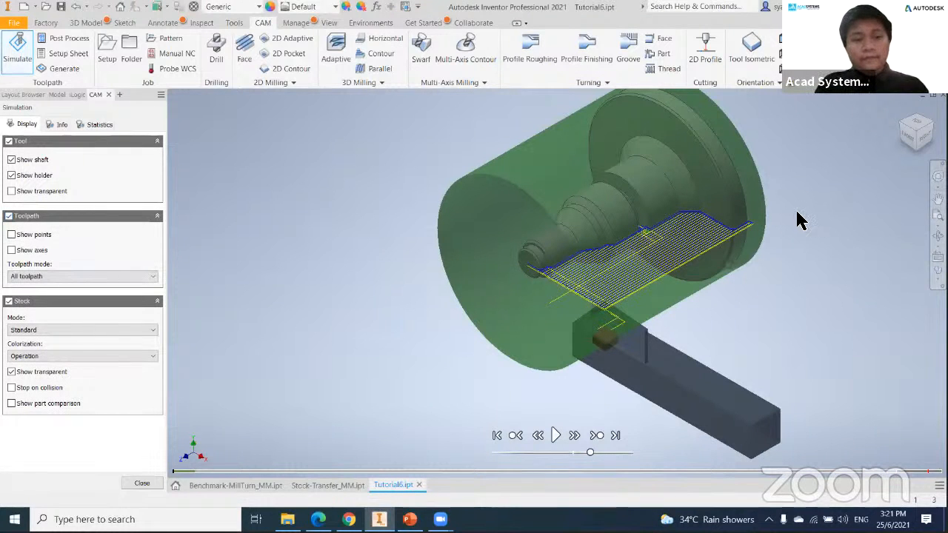
{"action": "left_click", "coordinate": [8, 302]}
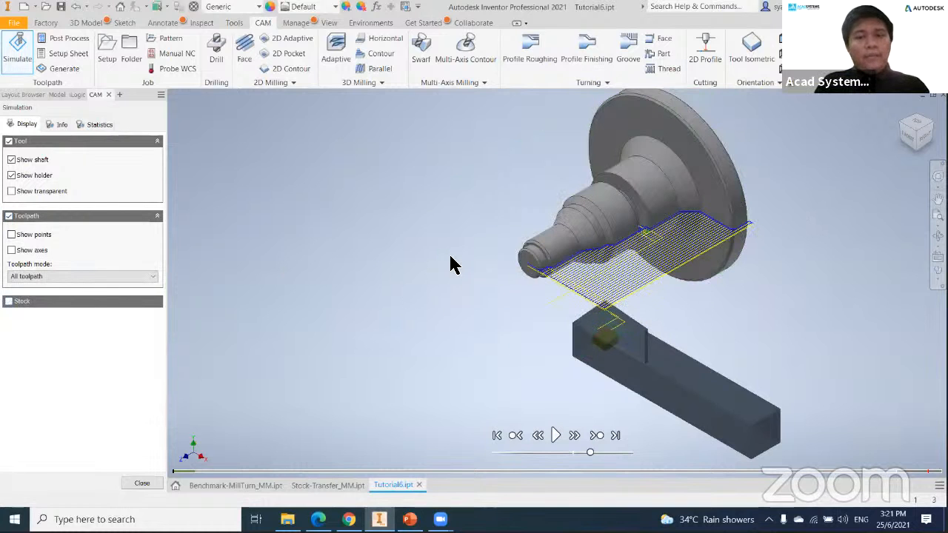
{"action": "middle_click_drag", "start_coordinate": [531, 279], "coordinate": [544, 301]}
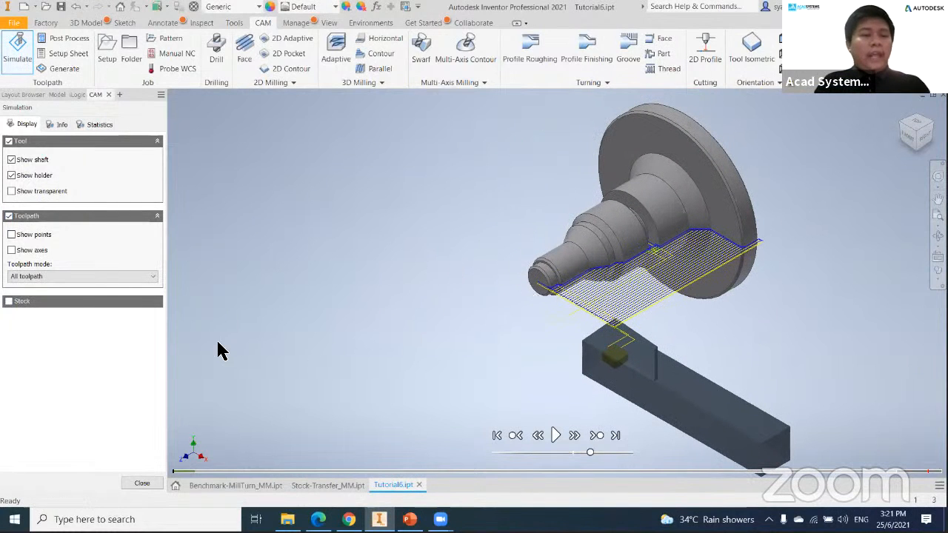
{"action": "left_click", "coordinate": [9, 302]}
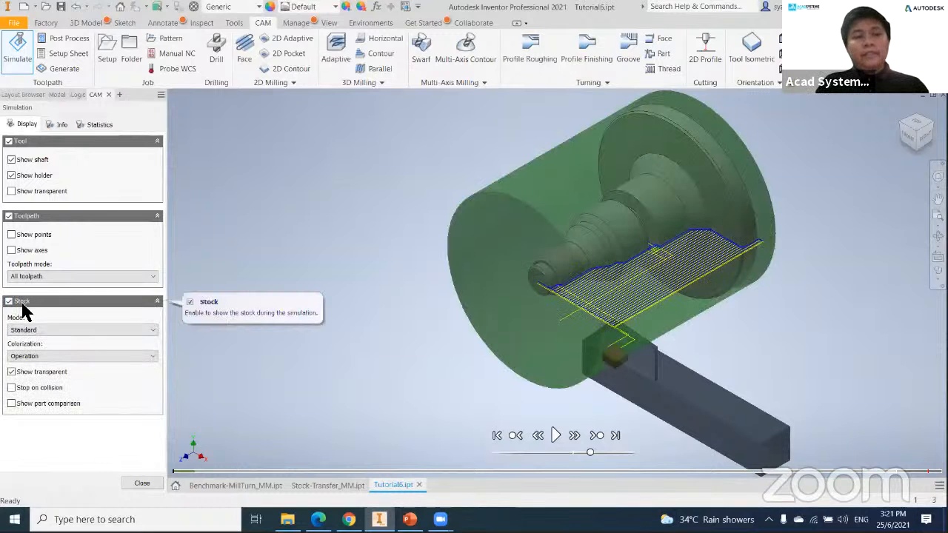
- Set the stock colorization to Use material with Metal, viewing the stock opaque before making it transparent again
{"action": "left_click", "coordinate": [11, 372]}
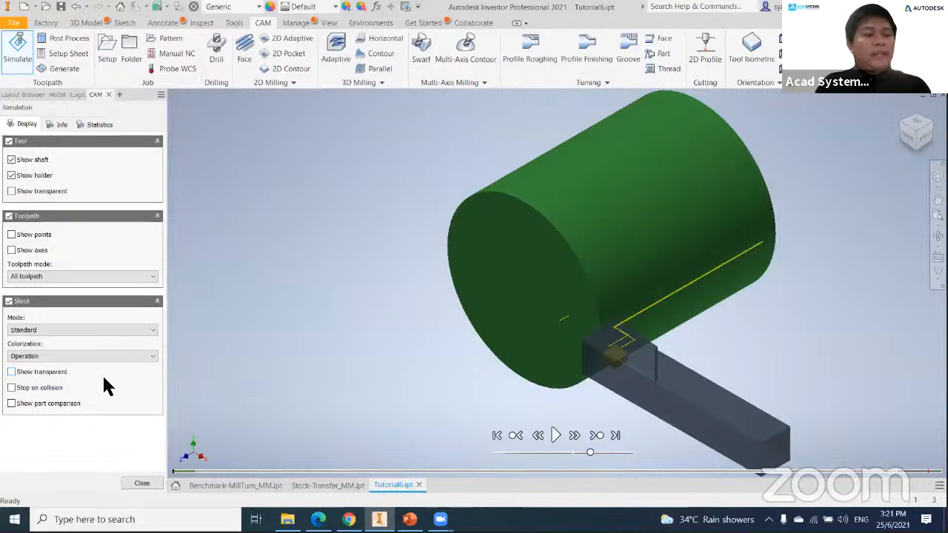
{"action": "left_click", "coordinate": [82, 333]}
{"action": "left_click", "coordinate": [82, 333]}
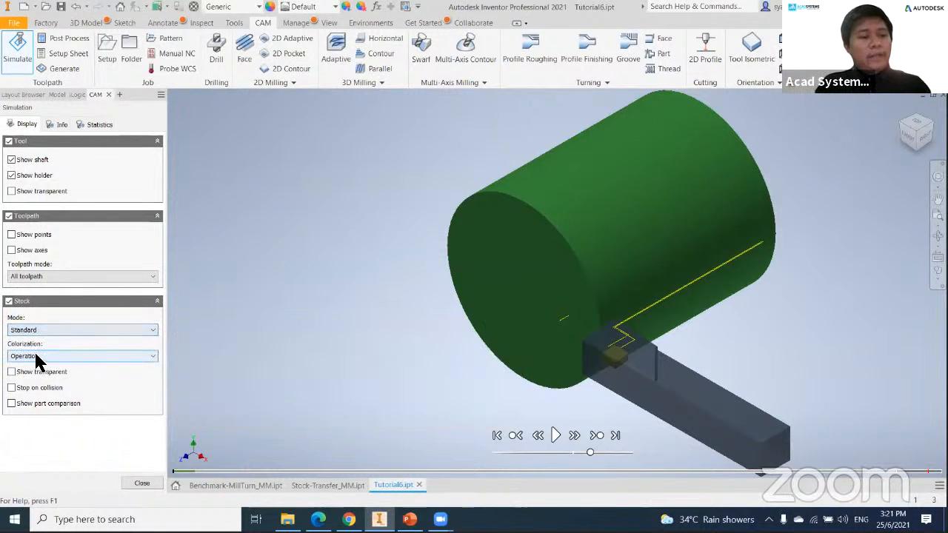
{"action": "left_click", "coordinate": [58, 359]}
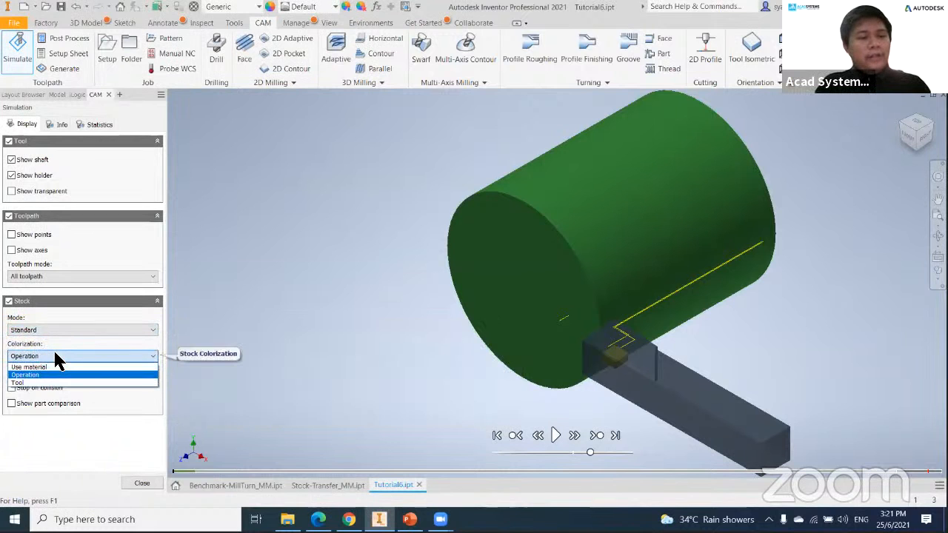
{"action": "left_click", "coordinate": [50, 367]}
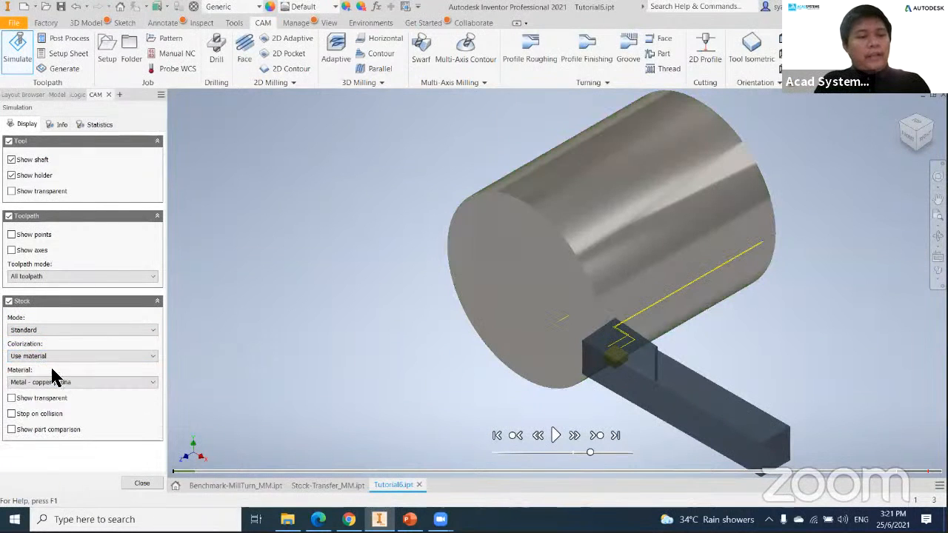
{"action": "left_click", "coordinate": [86, 384]}
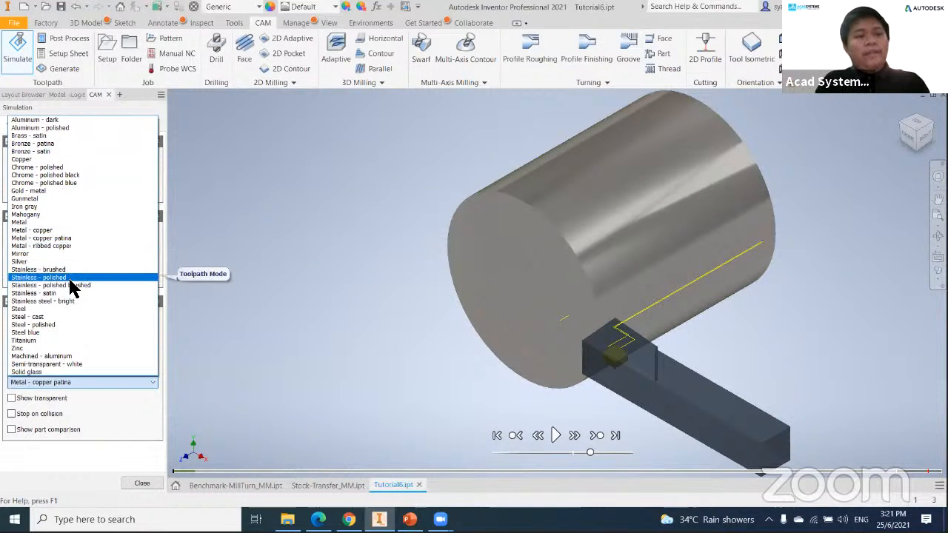
{"action": "left_click", "coordinate": [64, 223]}
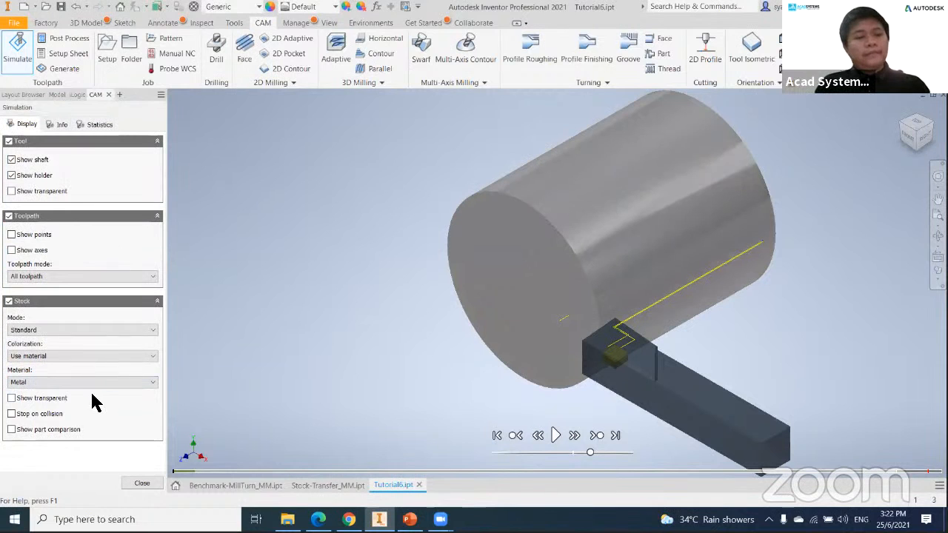
{"action": "left_click", "coordinate": [12, 399]}
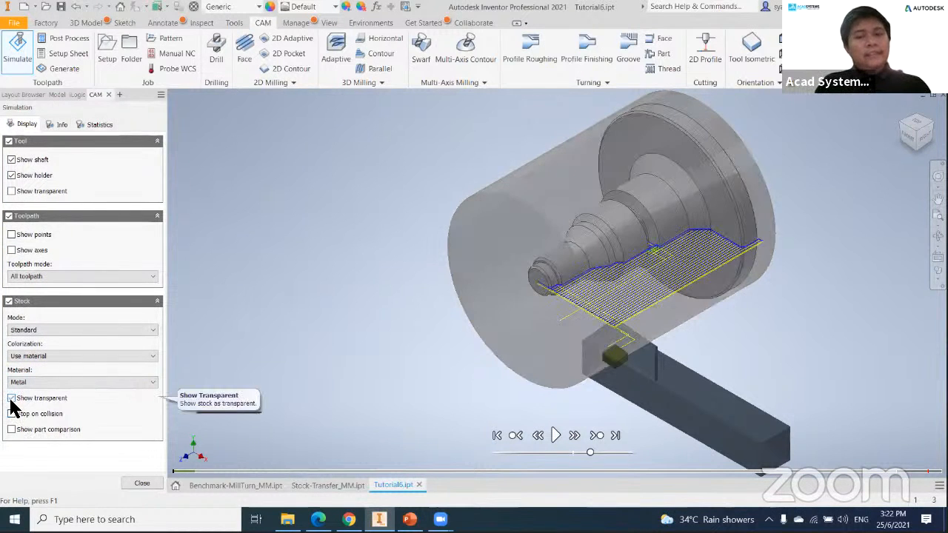
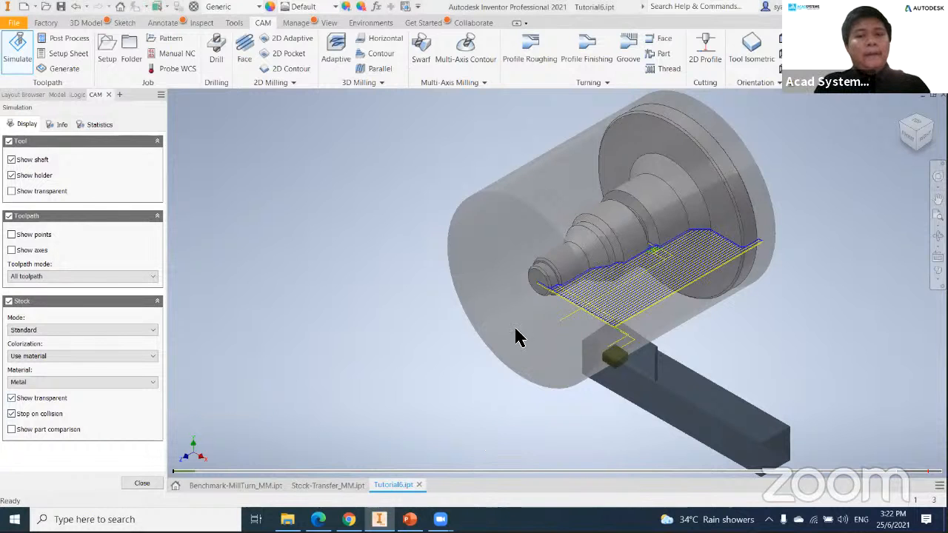
- Enable Stop on collision and play the simulation of the three operations at a faster playback speed
{"action": "middle_click_drag", "start_coordinate": [479, 364], "coordinate": [460, 379]}
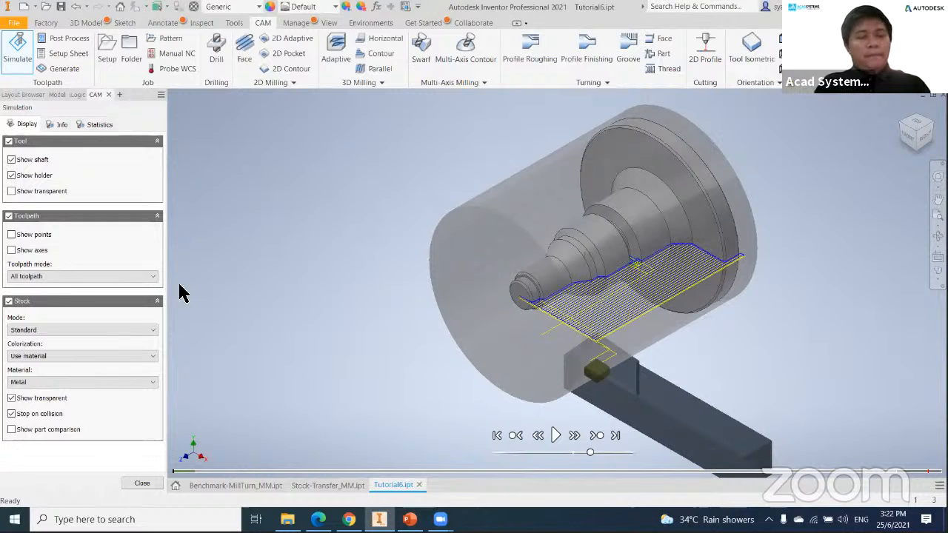
{"action": "left_click", "coordinate": [555, 436]}
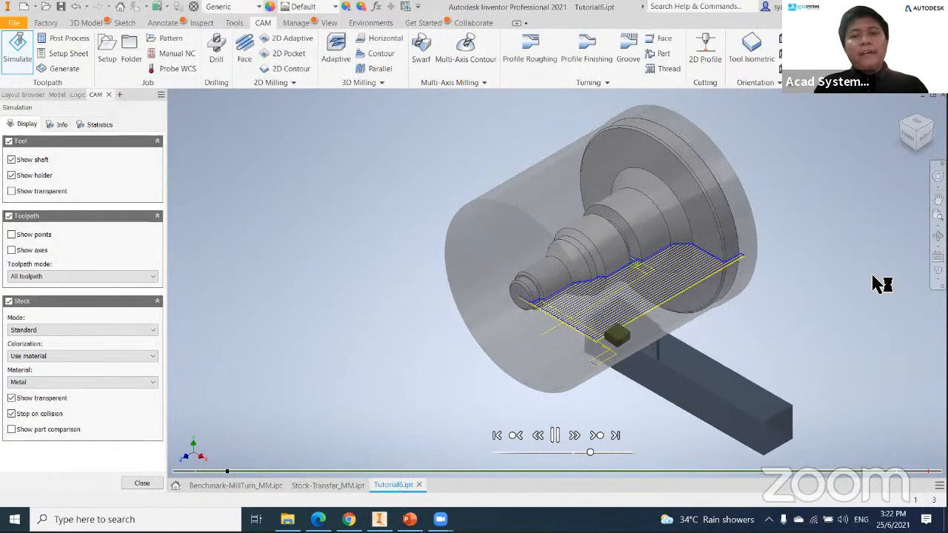
{"action": "mouse_move", "coordinate": [591, 453]}
{"action": "left_mouse_down"}
{"action": "mouse_move", "coordinate": [617, 453]}
{"action": "mouse_move", "coordinate": [608, 454]}
{"action": "left_mouse_up"}
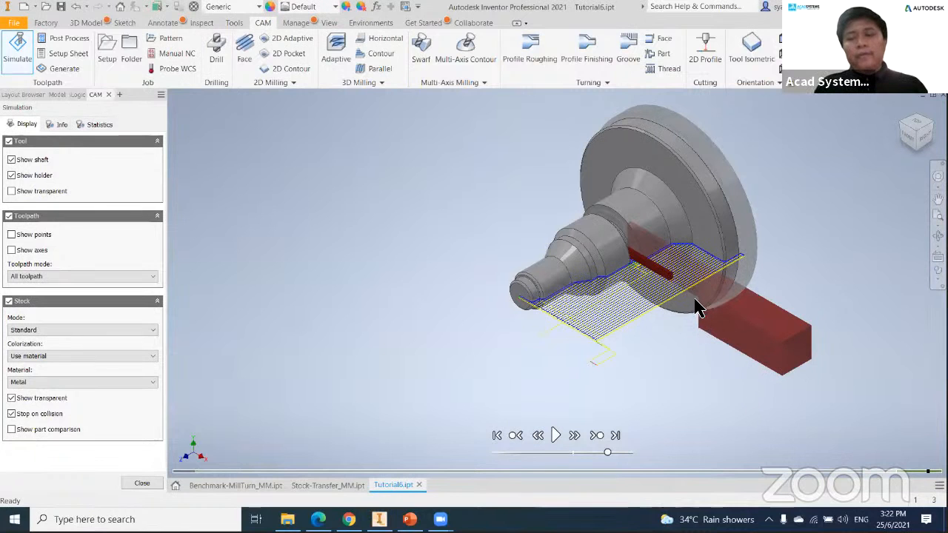
- Play the simulation on to its end and inspect the machined steps and groove from the top view before closing it
{"action": "mouse_move", "coordinate": [924, 449]}
{"action": "left_click", "coordinate": [556, 436]}
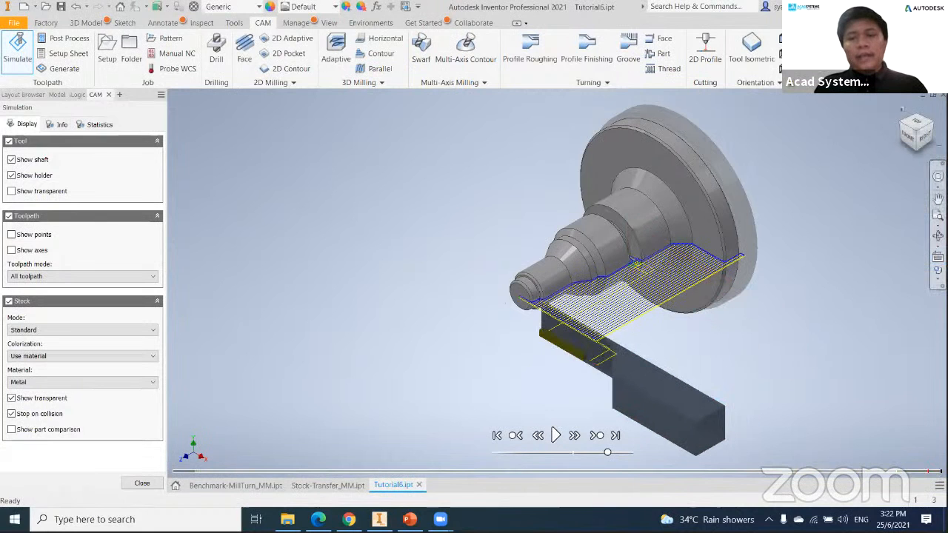
{"action": "left_click", "coordinate": [916, 124]}
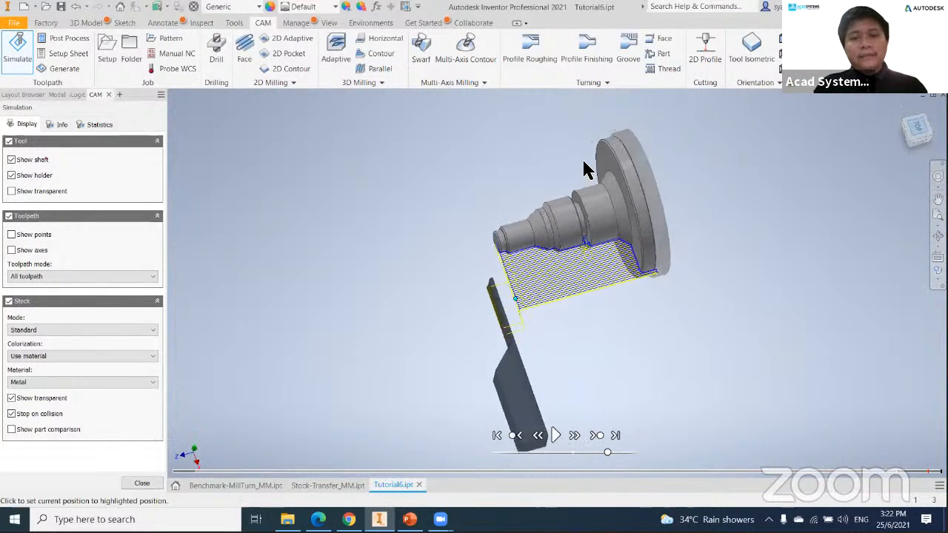
{"action": "scroll", "coordinate": [541, 170], "scroll_direction": "up", "scroll_amount": 10}
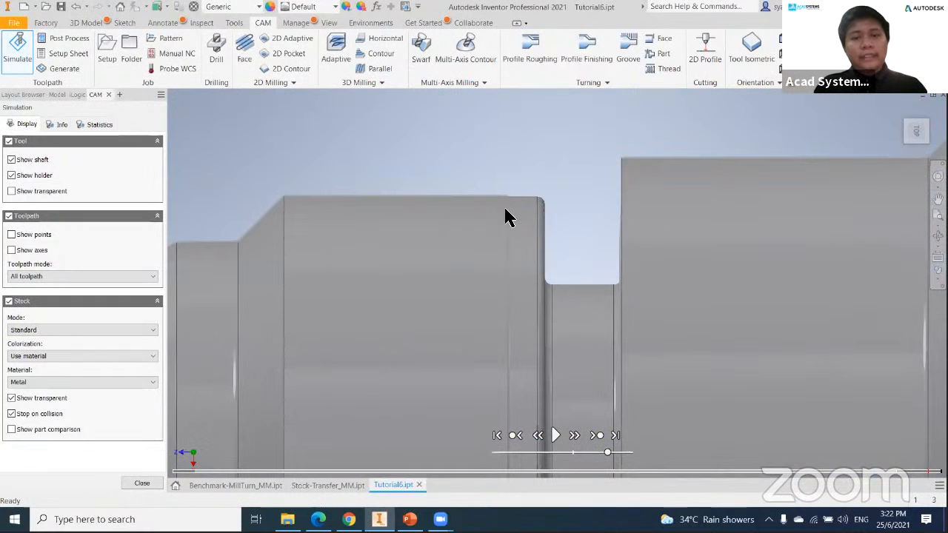
{"action": "scroll", "coordinate": [611, 188], "scroll_direction": "down", "scroll_amount": 5}
{"action": "scroll", "coordinate": [341, 246], "scroll_direction": "up", "scroll_amount": 4}
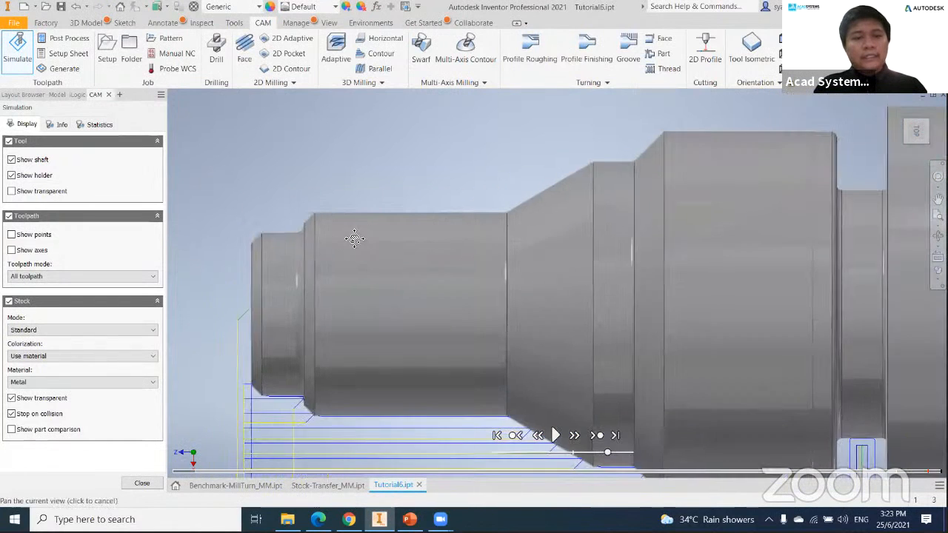
{"action": "left_click", "coordinate": [901, 110]}
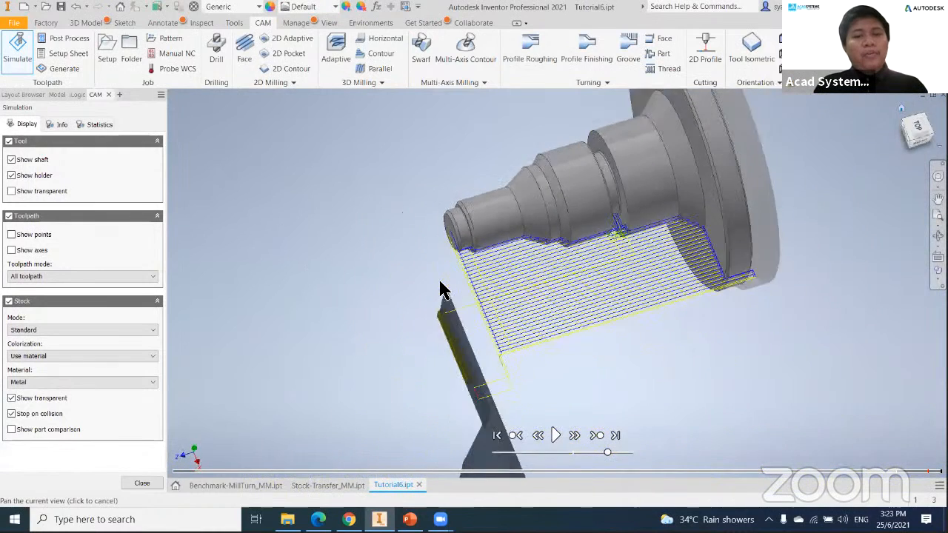
{"action": "scroll", "coordinate": [439, 285], "scroll_direction": "down", "scroll_amount": 3}
{"action": "scroll", "coordinate": [443, 277], "scroll_direction": "up", "scroll_amount": 6}
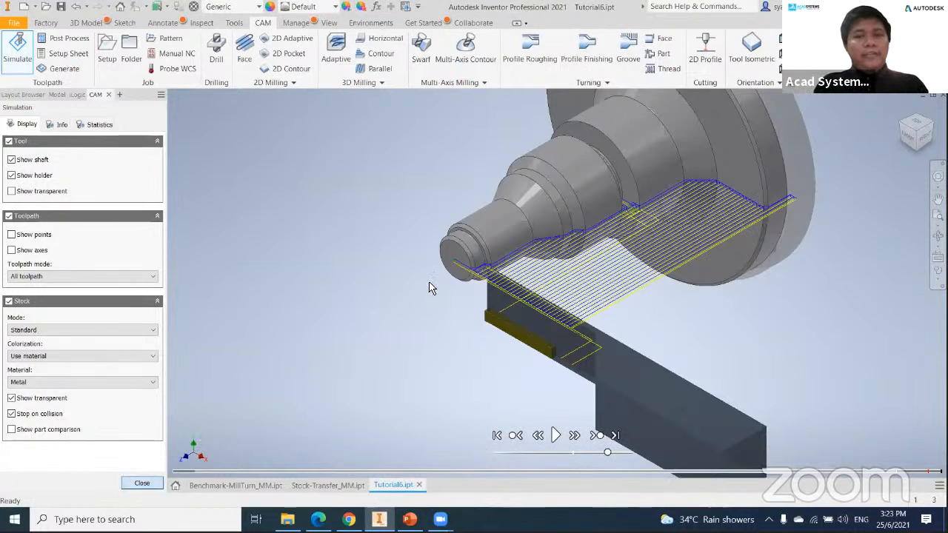
{"action": "key", "text": "Escape"}
- Create a Profile Finishing operation in Outside profiling mode with direction Front to back, and check its toolpath along the part's contour
{"action": "left_click", "coordinate": [589, 53]}
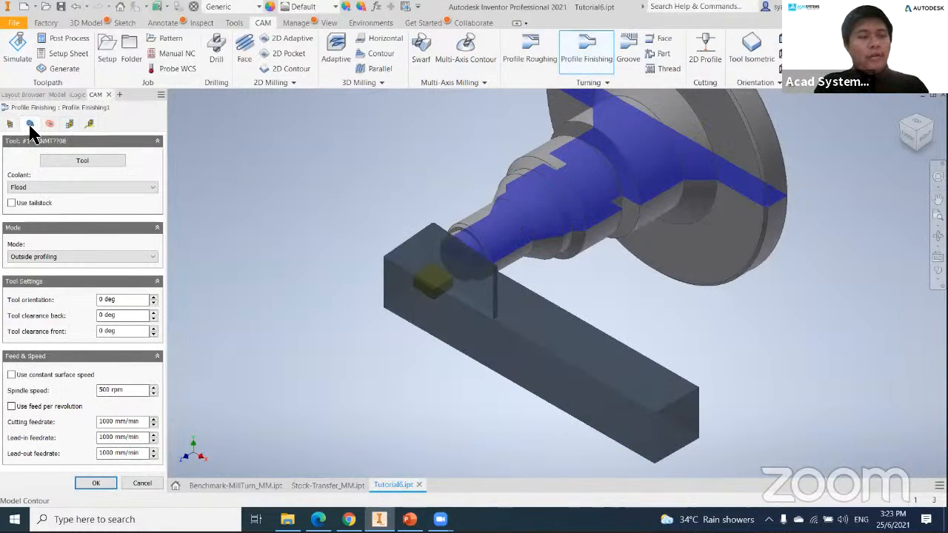
{"action": "left_click", "coordinate": [30, 125]}
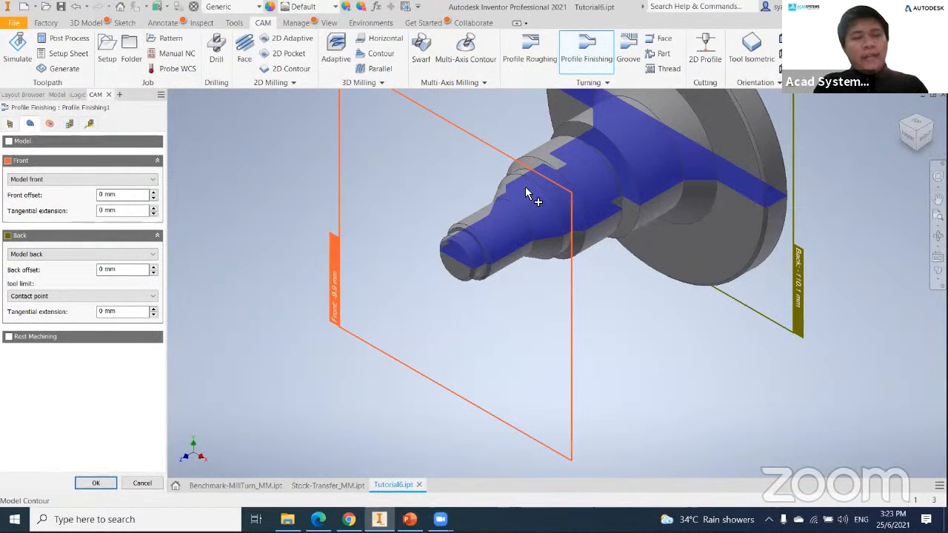
{"action": "left_click", "coordinate": [49, 123]}
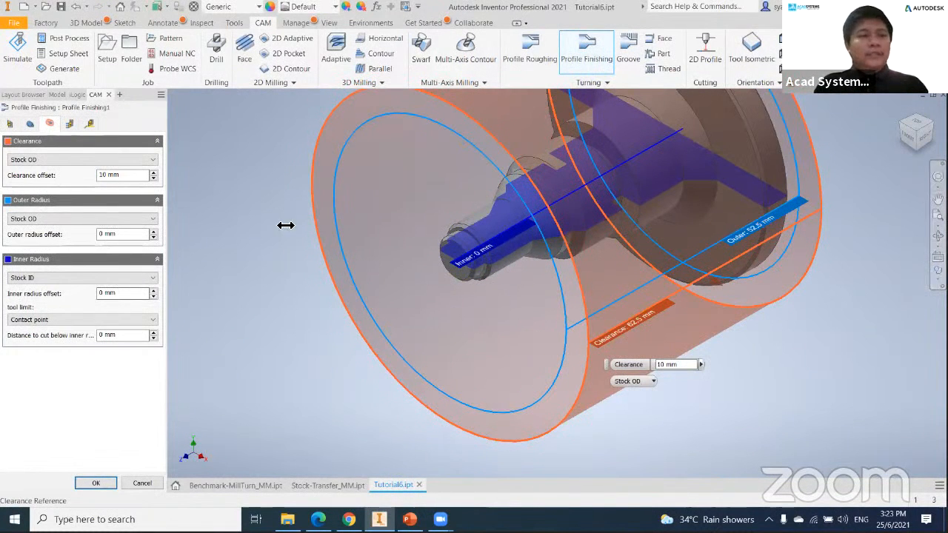
{"action": "left_click", "coordinate": [70, 124]}
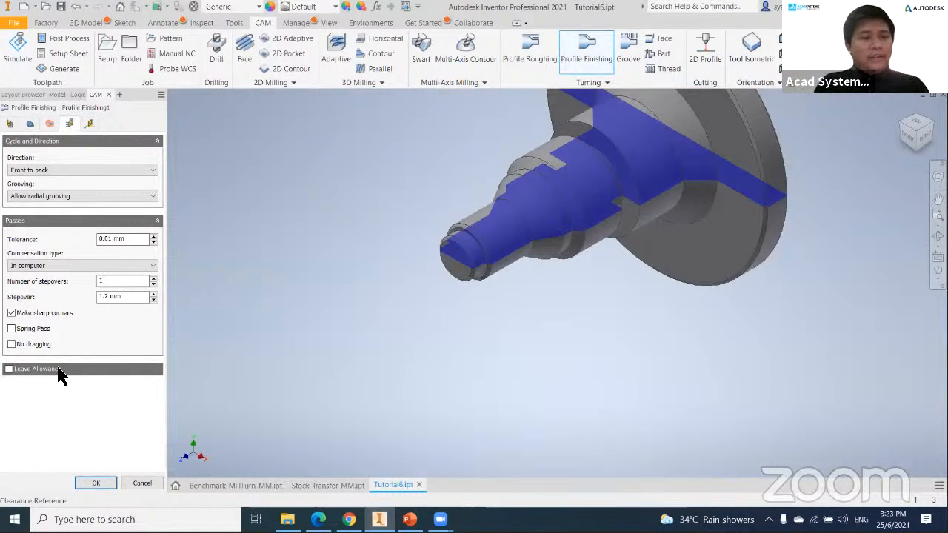
{"action": "left_click", "coordinate": [93, 484]}
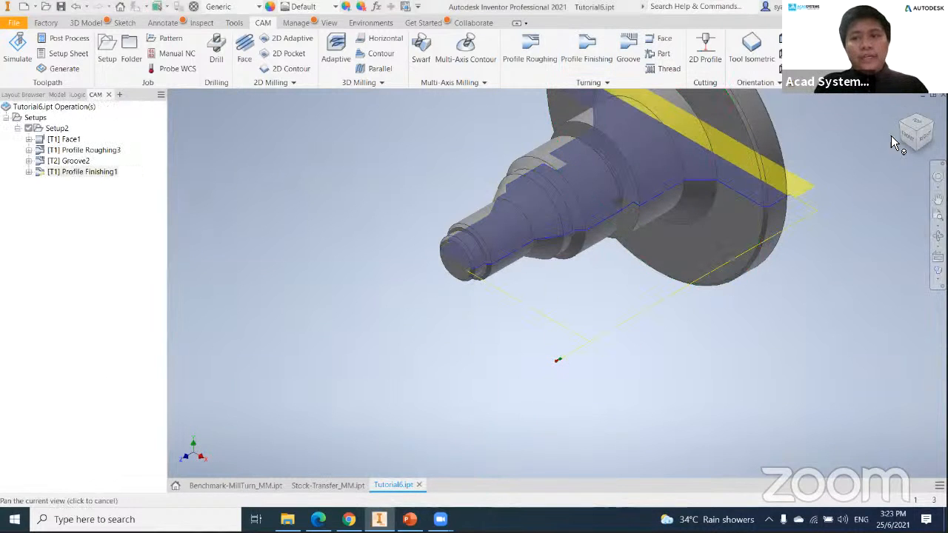
{"action": "left_click", "coordinate": [921, 121]}
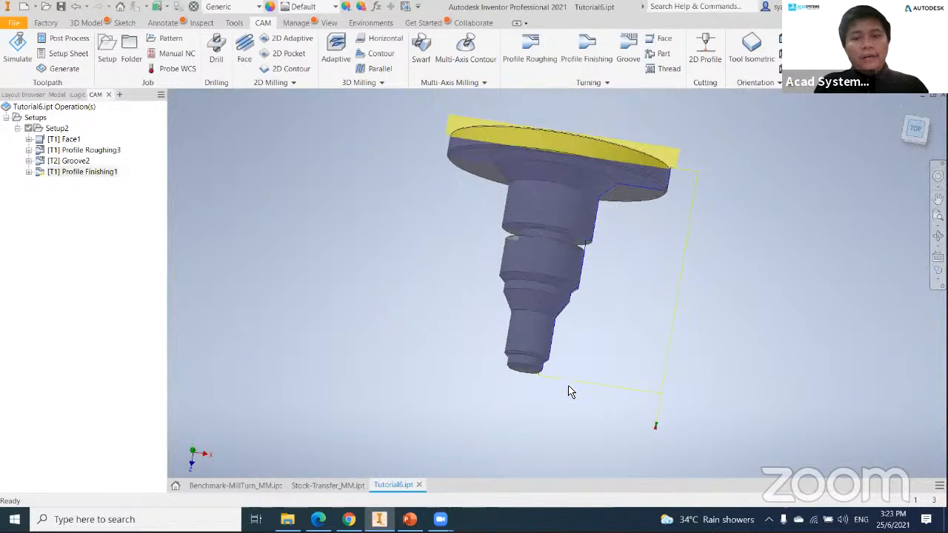
{"action": "scroll", "coordinate": [572, 392], "scroll_direction": "down", "scroll_amount": 5}
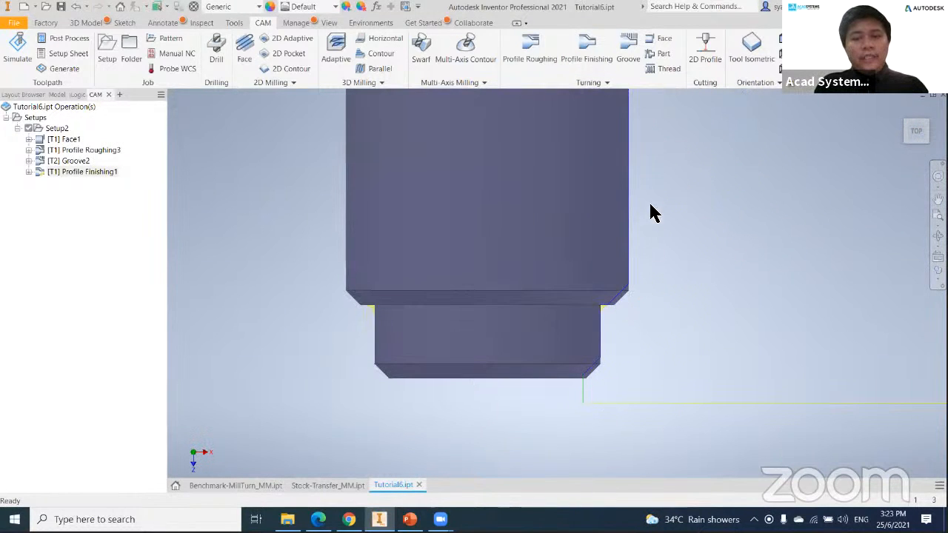
{"action": "scroll", "coordinate": [664, 133], "scroll_direction": "up", "scroll_amount": 3}
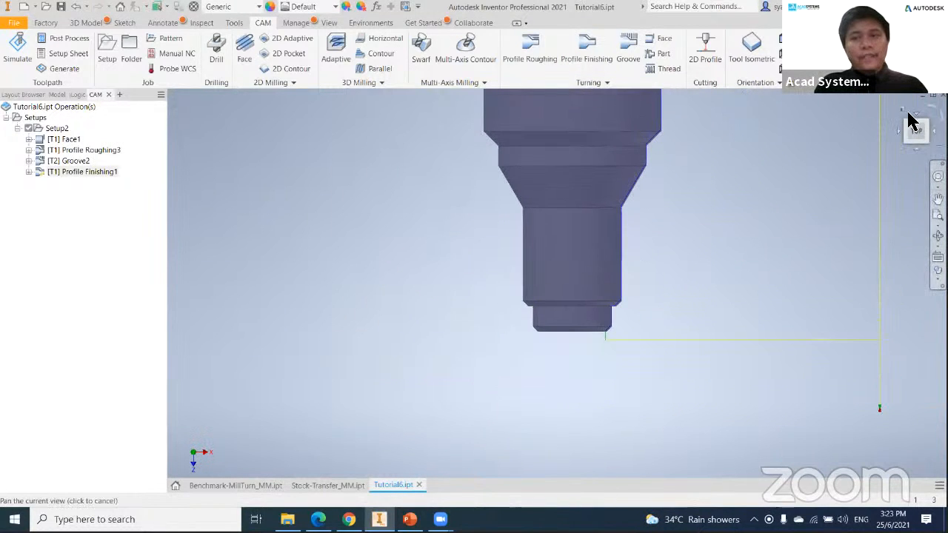
{"action": "left_click", "coordinate": [902, 111]}
{"action": "scroll", "coordinate": [500, 337], "scroll_direction": "down", "scroll_amount": 3}
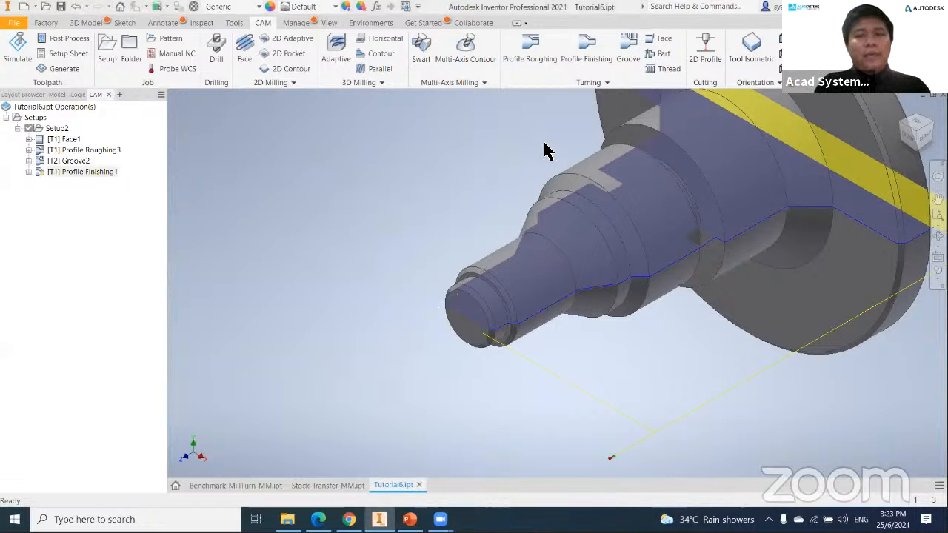
{"action": "left_click", "coordinate": [136, 309]}
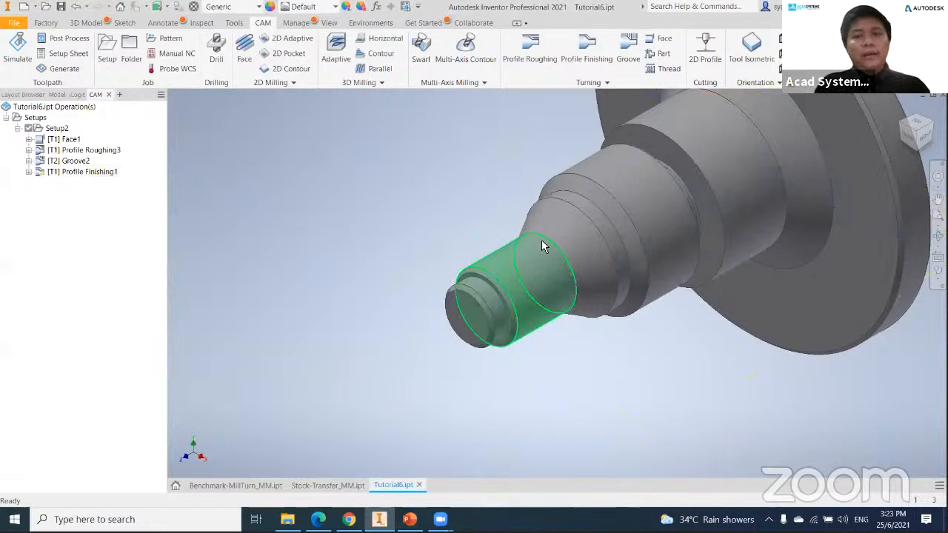
- Create an outside turning Chamfer operation on the outer circular edge at the shaft's small front end and display its toolpath
{"action": "left_click", "coordinate": [600, 83]}
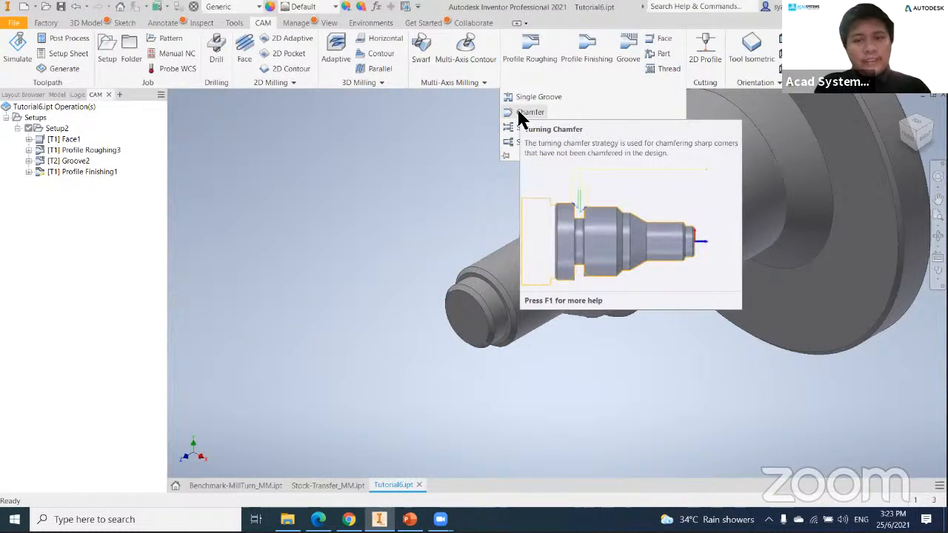
{"action": "left_click", "coordinate": [522, 116]}
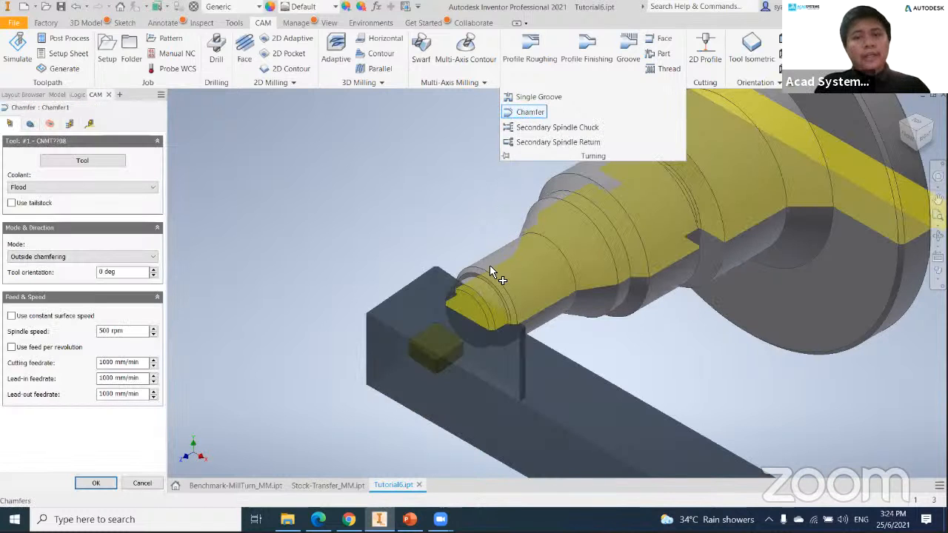
{"action": "scroll", "coordinate": [488, 311], "scroll_direction": "up", "scroll_amount": 2}
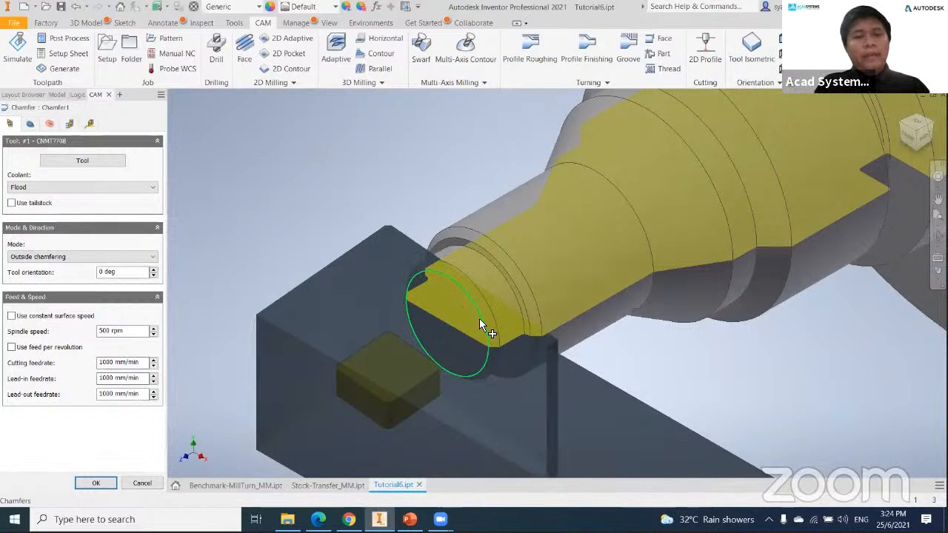
{"action": "left_click", "coordinate": [29, 124]}
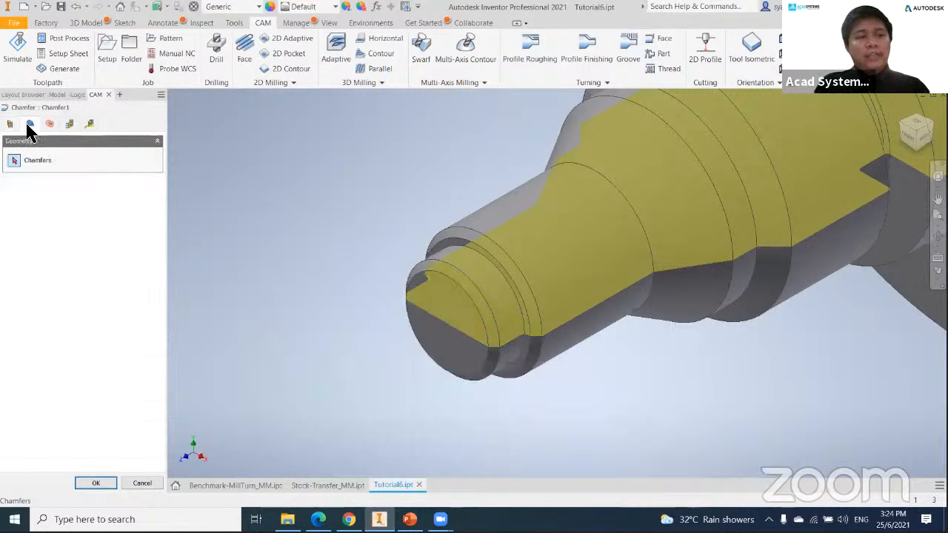
{"action": "left_click", "coordinate": [487, 311]}
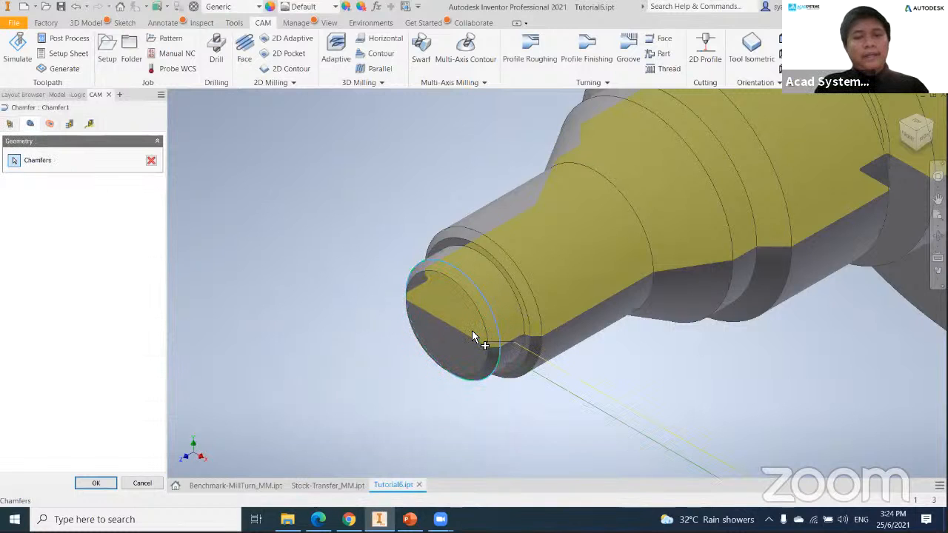
{"action": "left_click", "coordinate": [105, 489]}
{"action": "left_click", "coordinate": [74, 183]}
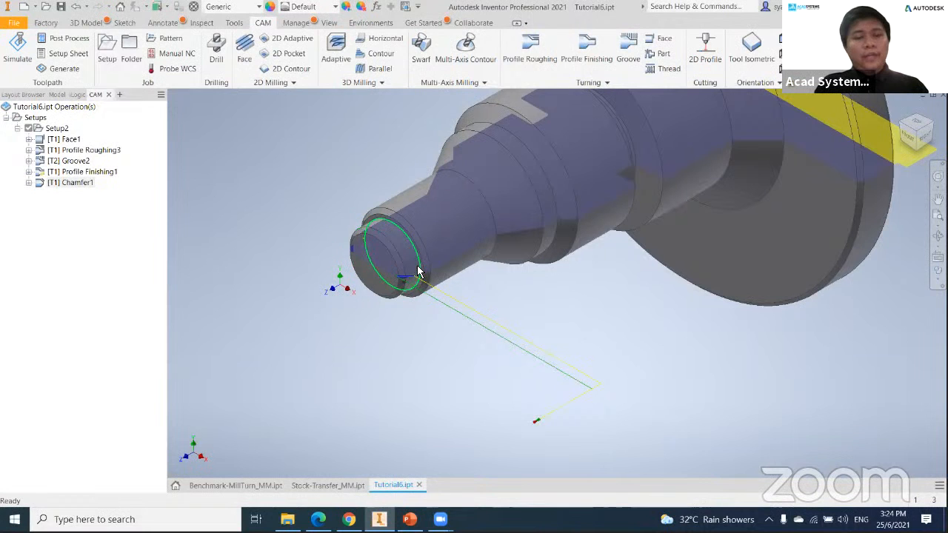
- Create a second turning Chamfer operation on the outer circular edge of the next shaft step behind the front end
{"action": "left_click", "coordinate": [74, 229]}
{"action": "left_click", "coordinate": [606, 83]}
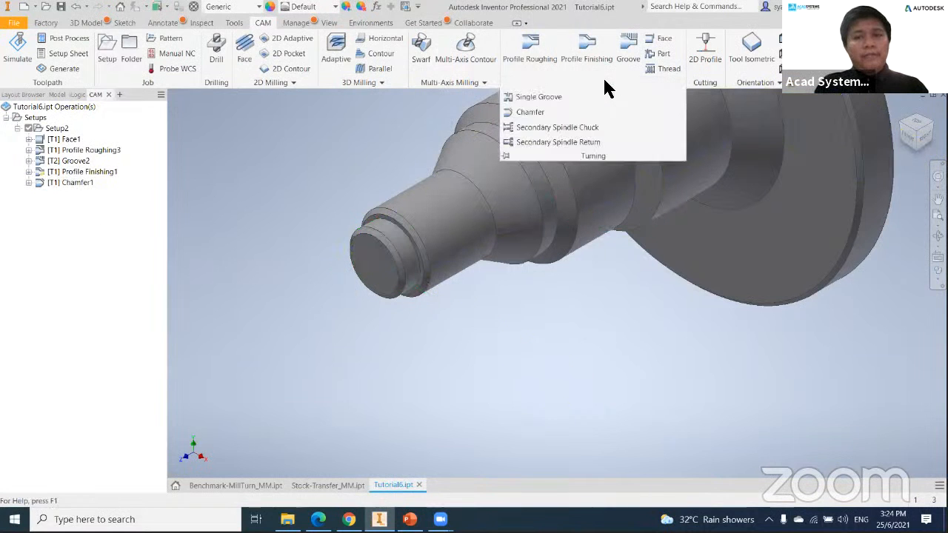
{"action": "left_click", "coordinate": [530, 113]}
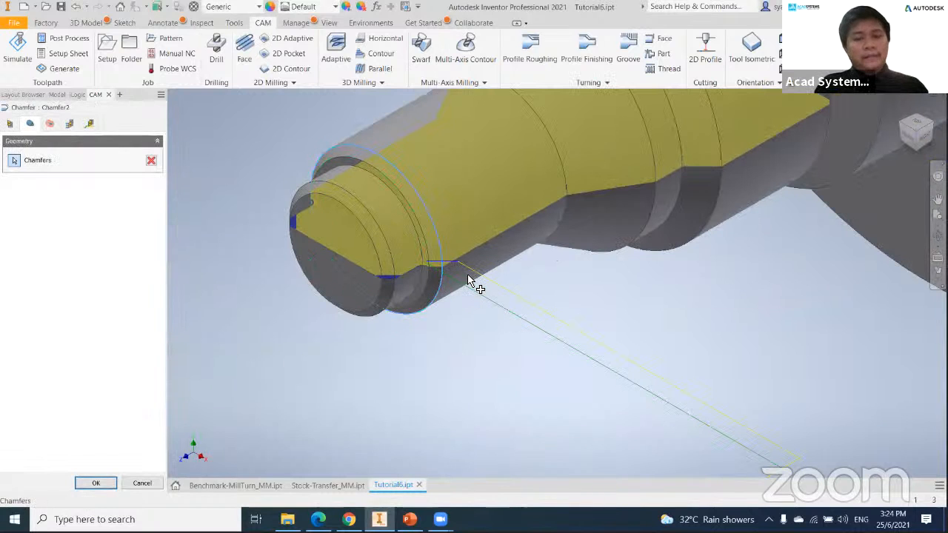
{"action": "left_click", "coordinate": [96, 483]}
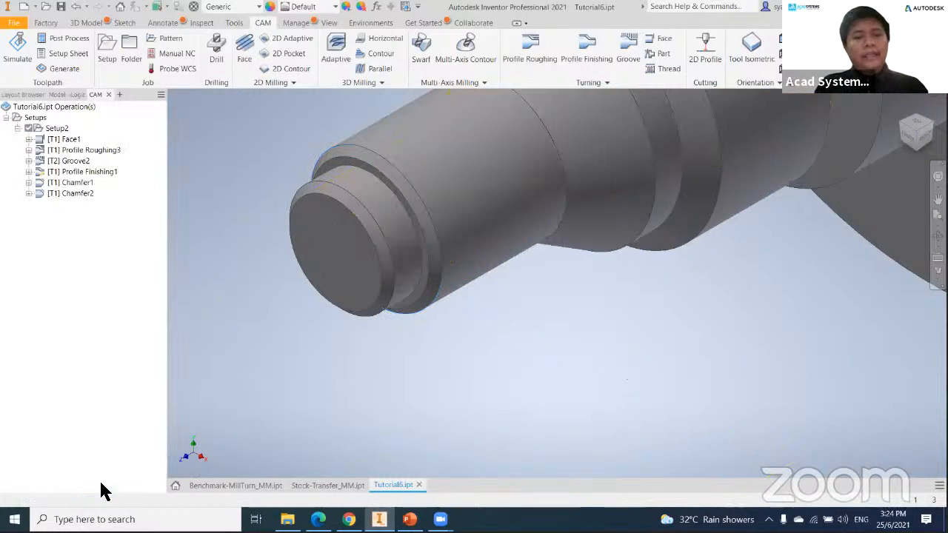
{"action": "scroll", "coordinate": [355, 378], "scroll_direction": "down", "scroll_amount": 5}
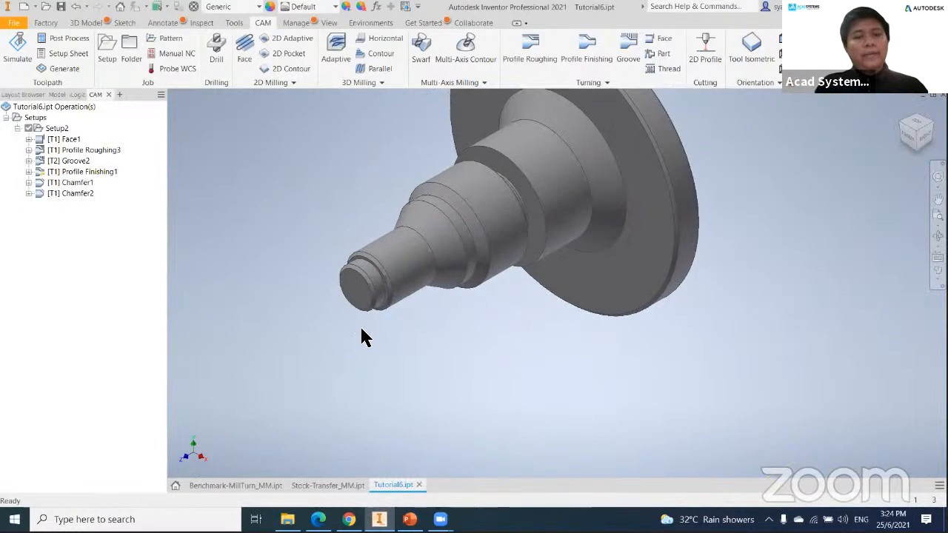
{"action": "middle_click_drag", "start_coordinate": [362, 334], "coordinate": [386, 301]}
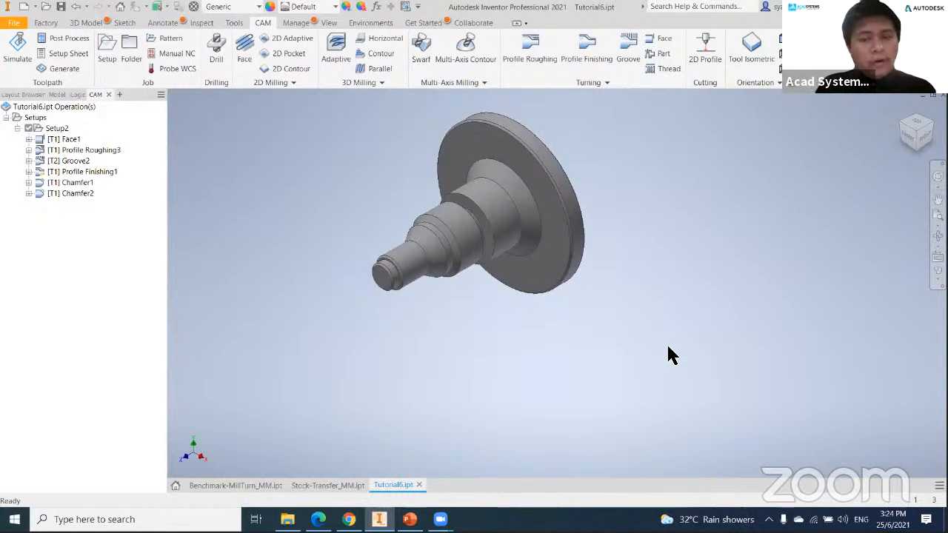
{"action": "middle_click_drag", "start_coordinate": [667, 345], "coordinate": [676, 351]}
{"action": "scroll", "coordinate": [508, 288], "scroll_direction": "up", "scroll_amount": 4}
{"action": "scroll", "coordinate": [538, 333], "scroll_direction": "down", "scroll_amount": 2}
{"action": "scroll", "coordinate": [519, 322], "scroll_direction": "up", "scroll_amount": 2}
{"action": "scroll", "coordinate": [519, 323], "scroll_direction": "down", "scroll_amount": 4}
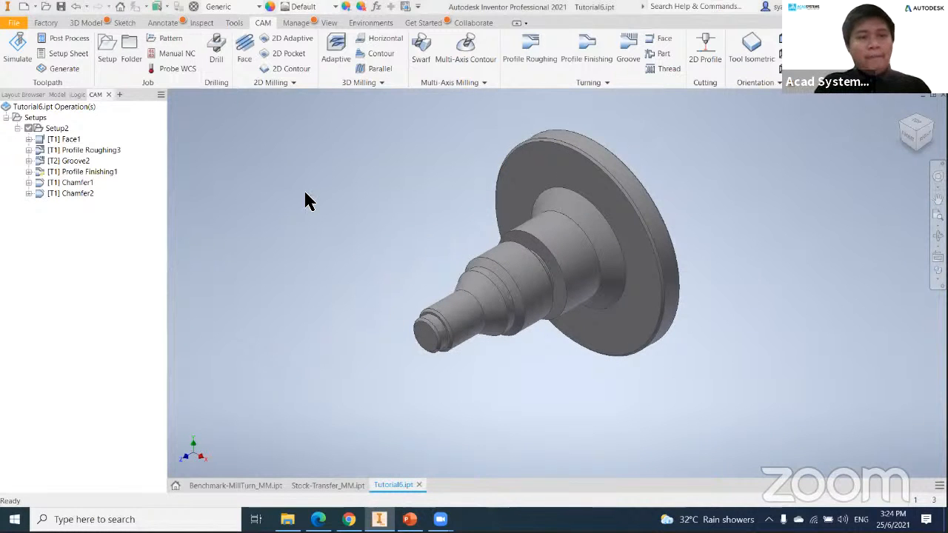
{"action": "middle_click_drag", "start_coordinate": [627, 306], "coordinate": [638, 333]}
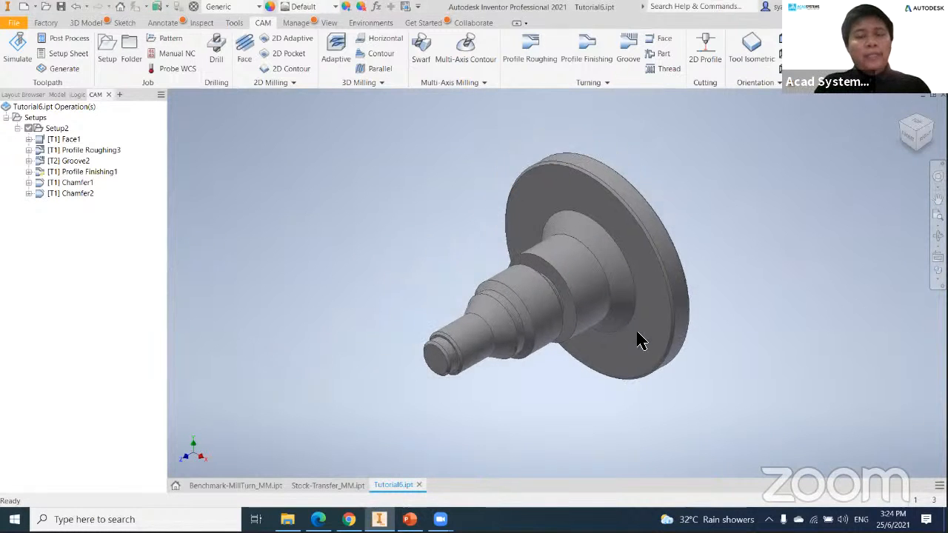
{"action": "scroll", "coordinate": [380, 357], "scroll_direction": "down", "scroll_amount": 3}
{"action": "middle_click_drag", "start_coordinate": [378, 358], "coordinate": [317, 387]}
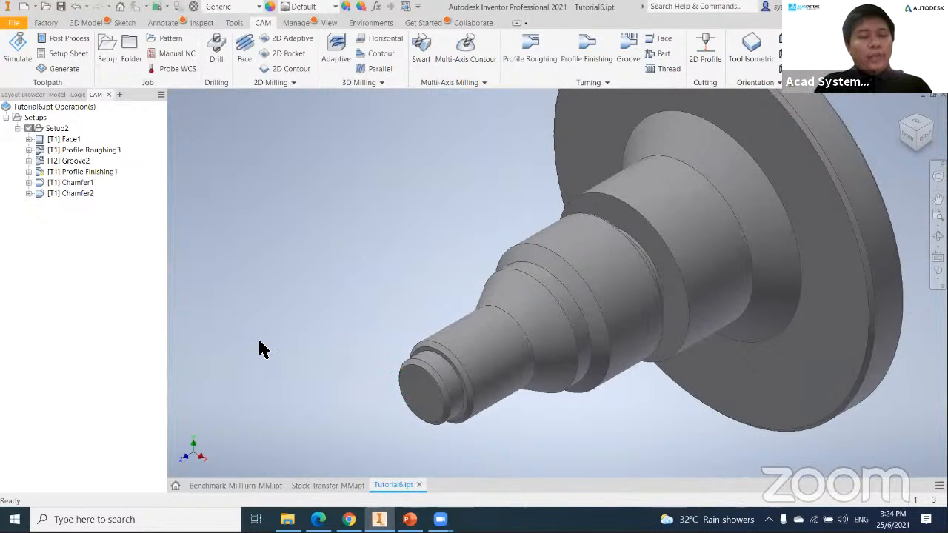
- Open Sketch1 under Revolution1 for editing and examine the dimensions of the shaft's revolved profile
{"action": "left_click", "coordinate": [56, 95]}
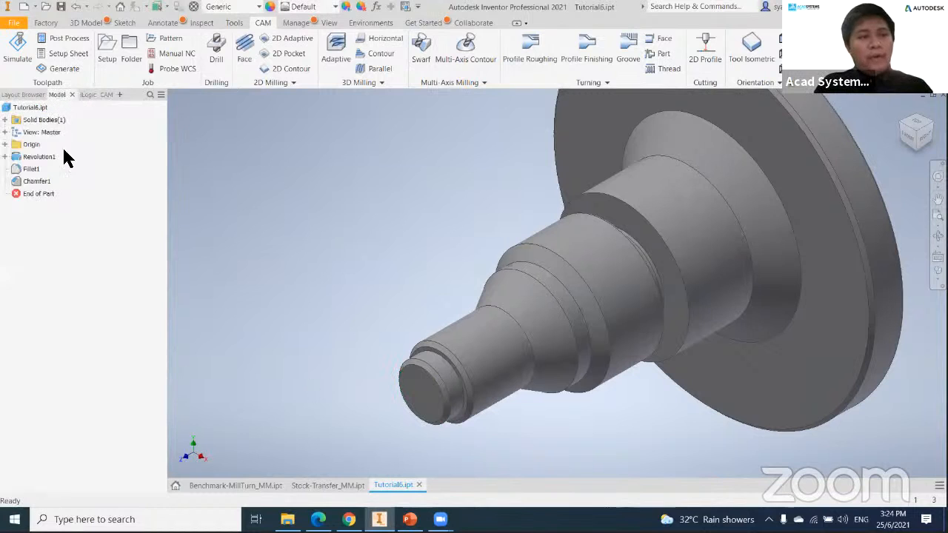
{"action": "left_click", "coordinate": [5, 157]}
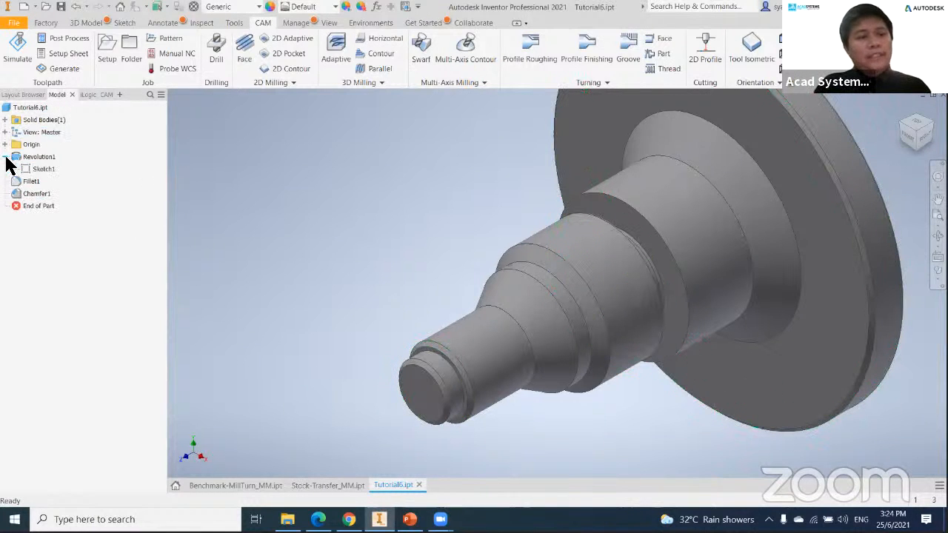
{"action": "double_click", "coordinate": [43, 169]}
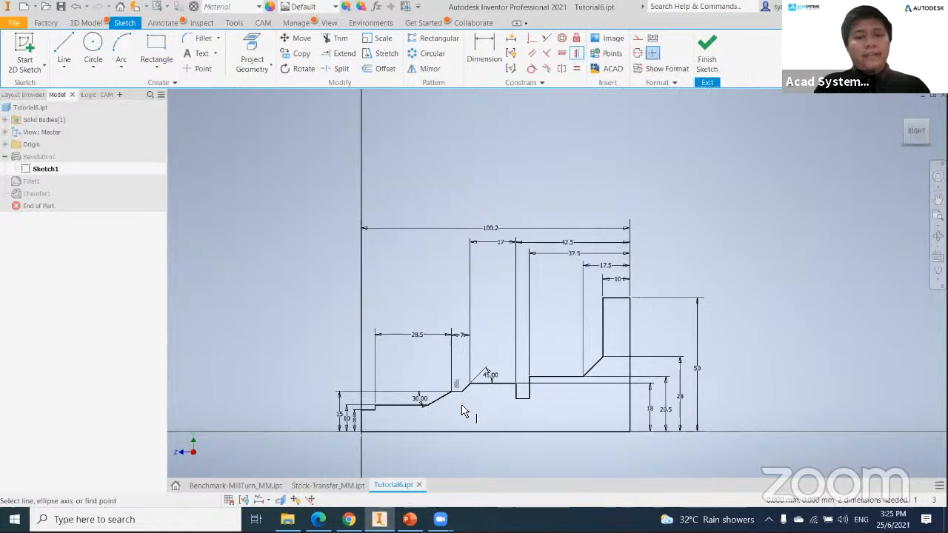
{"action": "scroll", "coordinate": [461, 411], "scroll_direction": "down", "scroll_amount": 3}
{"action": "scroll", "coordinate": [461, 406], "scroll_direction": "up", "scroll_amount": 3}
{"action": "middle_click_drag", "start_coordinate": [466, 406], "coordinate": [468, 389]}
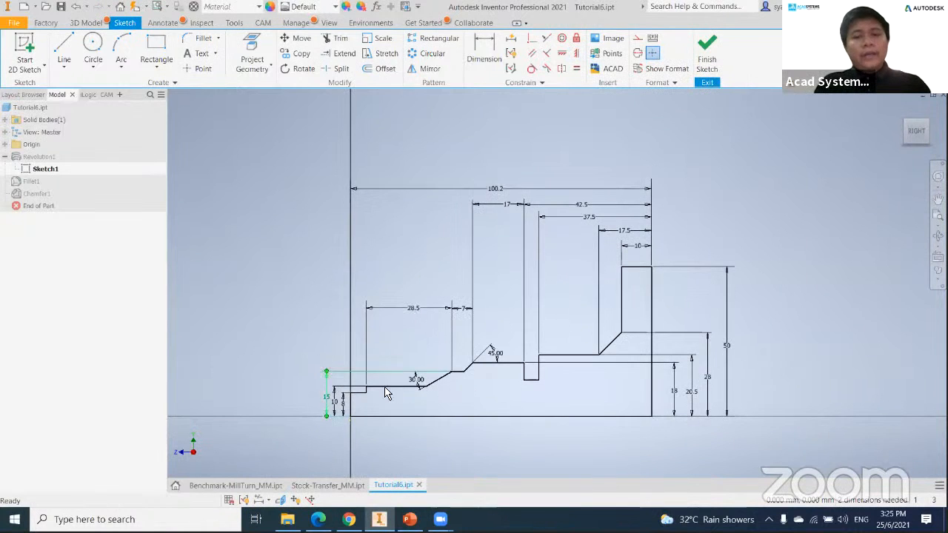
{"action": "middle_click_drag", "start_coordinate": [535, 345], "coordinate": [520, 345]}
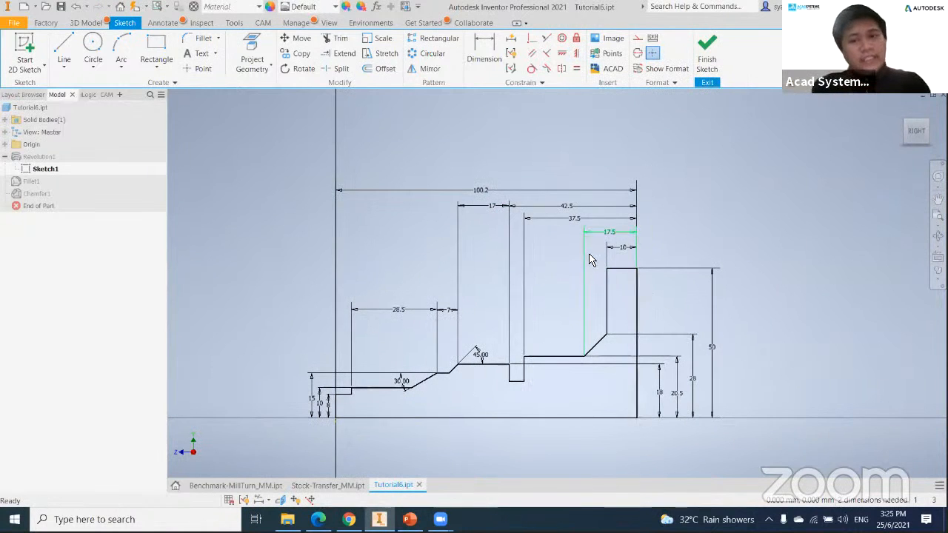
- Set the shaft profile's overall length to 125 mm and the distance from the flange end to the groove's far edge to 40 mm
{"action": "double_click", "coordinate": [482, 191]}
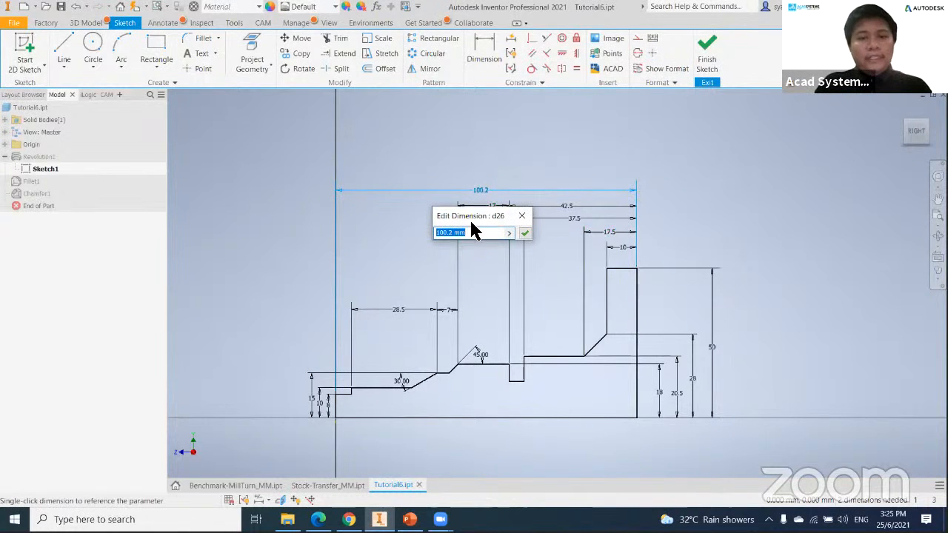
{"action": "type", "text": "125"}
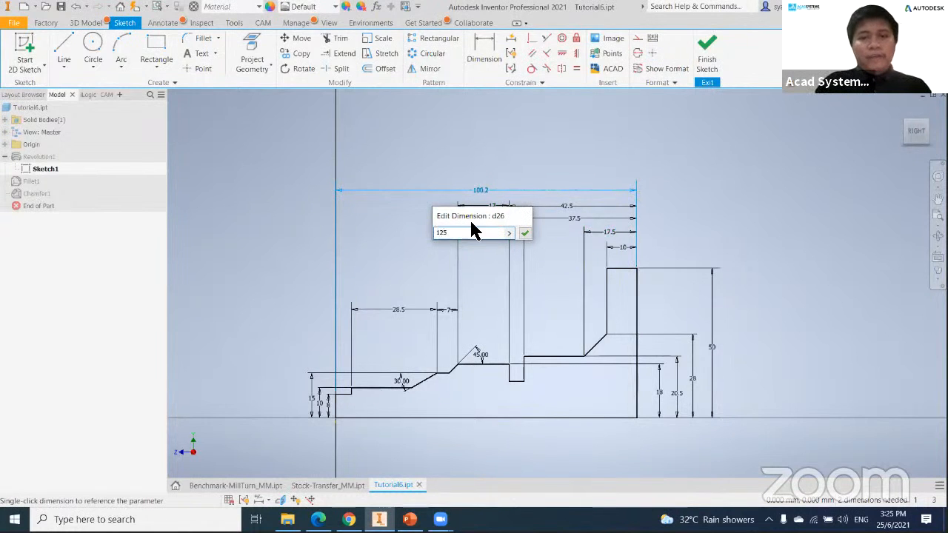
{"action": "key", "text": "Return"}
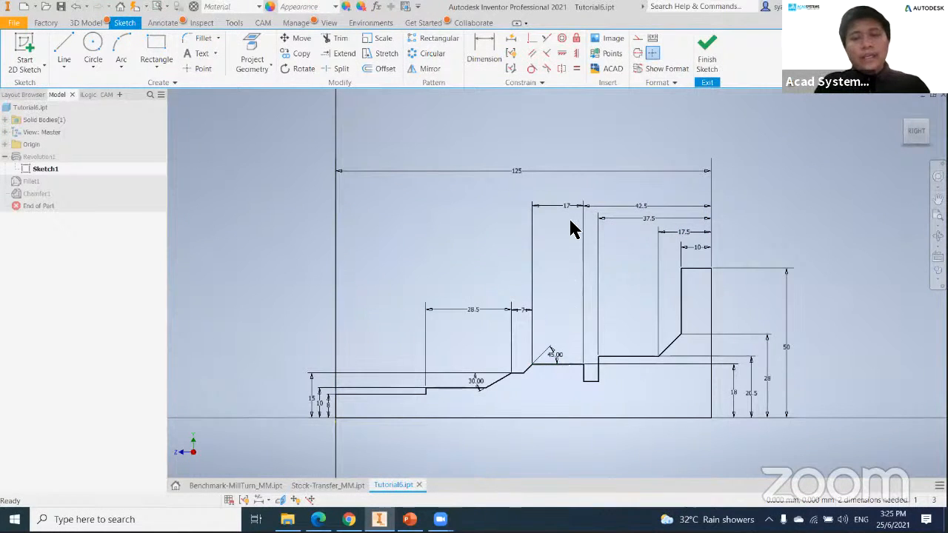
{"action": "double_click", "coordinate": [631, 208]}
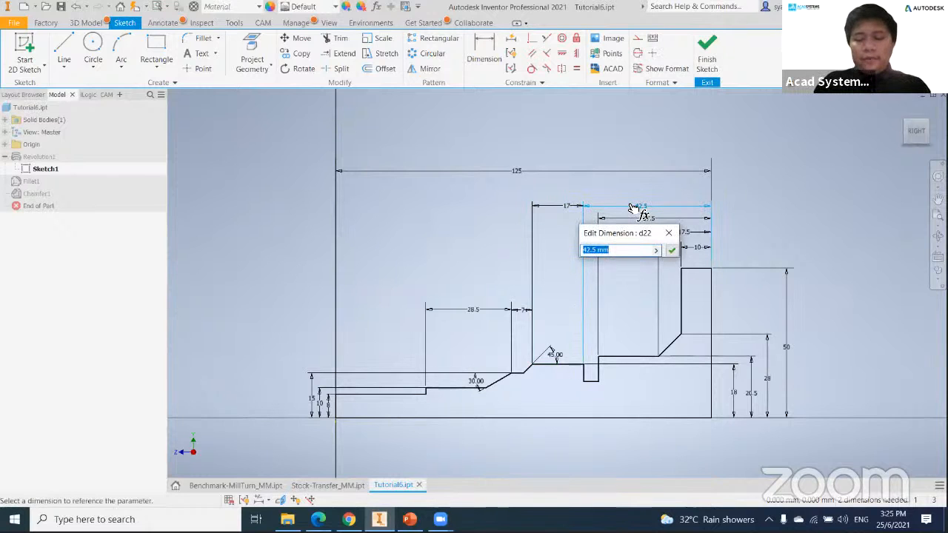
{"action": "type", "text": "20"}
{"action": "key", "text": "BackSpace"}
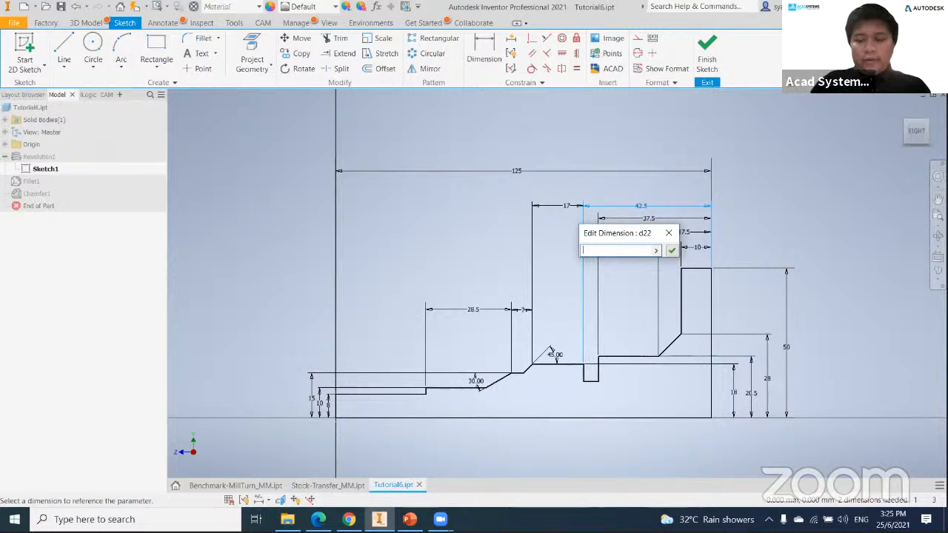
{"action": "key", "text": "Return"}
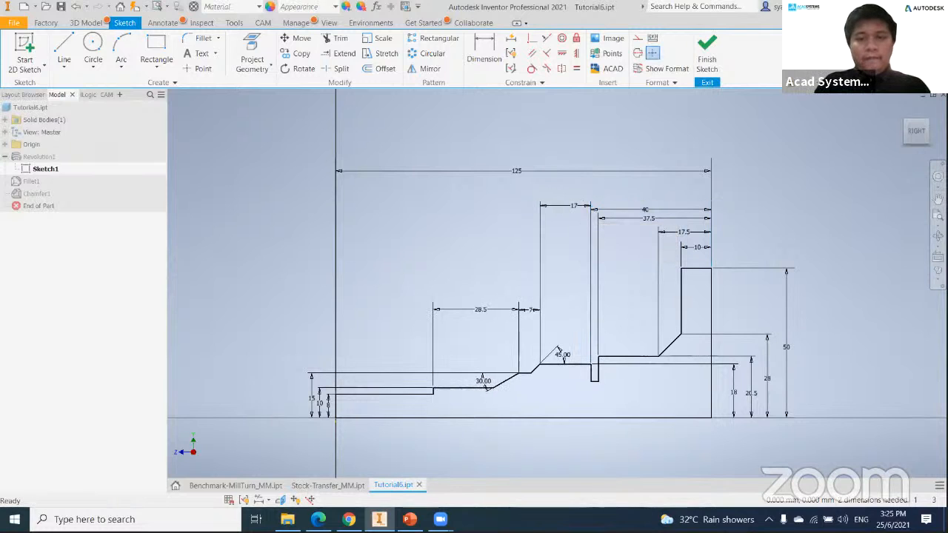
- Try a length of 10 mm for the 17 mm shaft step in front of the groove, and undo that change
{"action": "double_click", "coordinate": [575, 210]}
{"action": "type", "text": "10"}
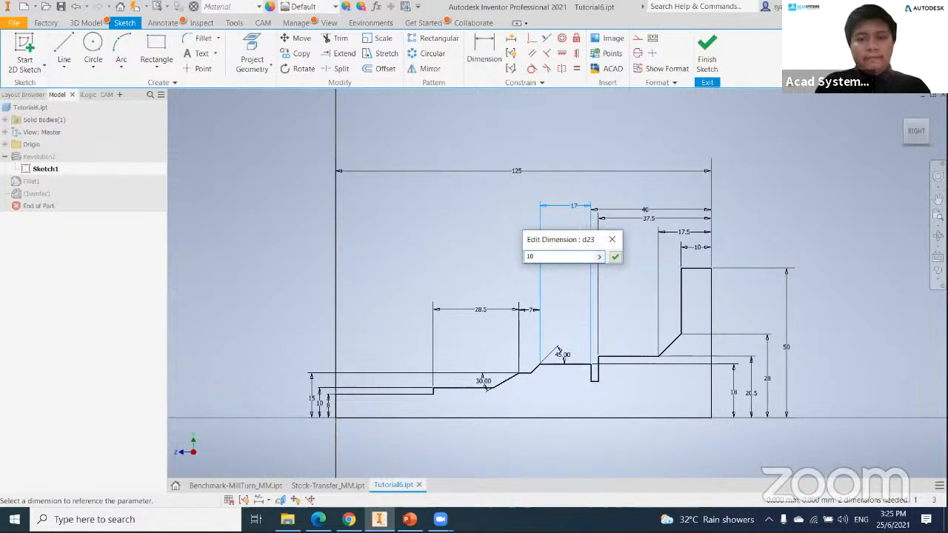
{"action": "key", "text": "Return"}
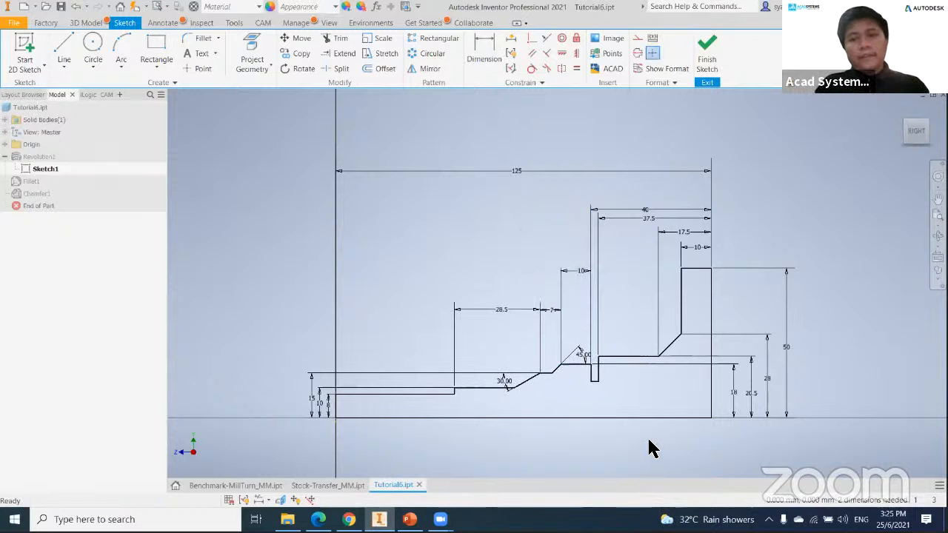
{"action": "key", "text": "ctrl+z"}
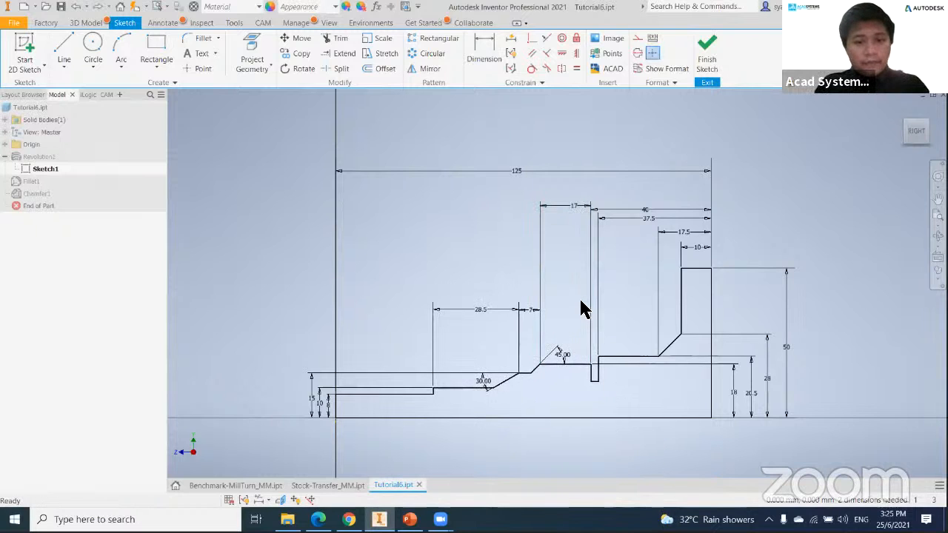
- Set the distance from the flange end to the groove's near edge to 25 mm and finish the sketch
{"action": "double_click", "coordinate": [651, 232]}
{"action": "type", "text": "25"}
{"action": "key", "text": "Return"}
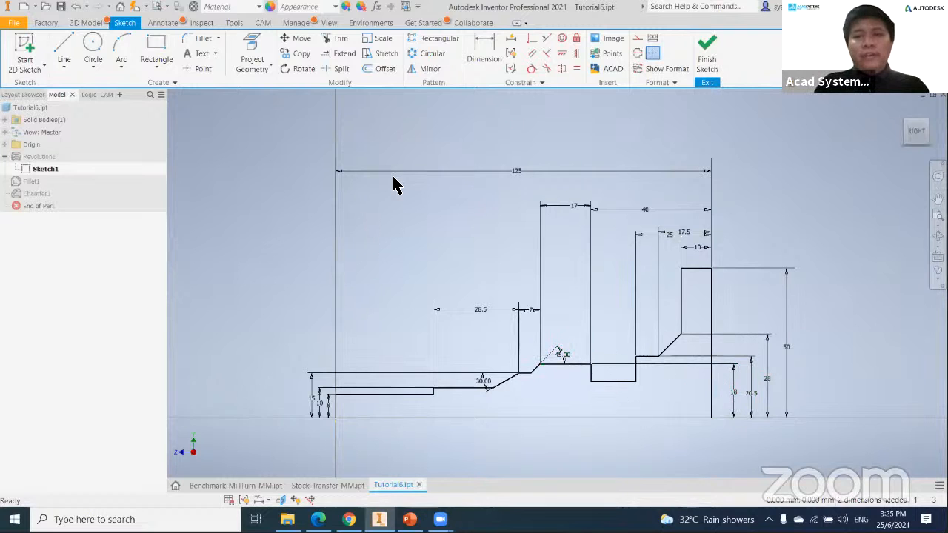
{"action": "left_click", "coordinate": [709, 48]}
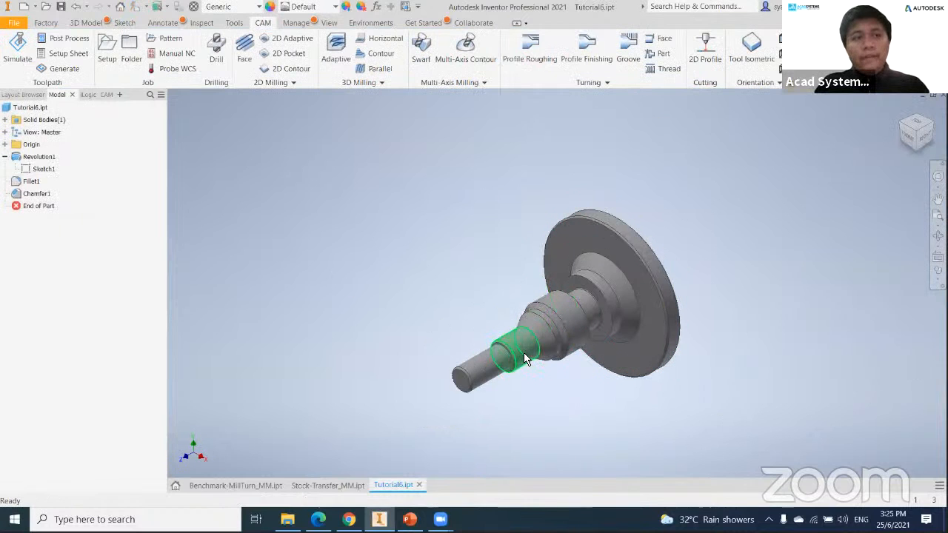
- Regenerate all toolpaths of Setup2 for the modified shaft
{"action": "middle_click_drag", "start_coordinate": [528, 357], "coordinate": [536, 358]}
{"action": "left_click", "coordinate": [108, 96]}
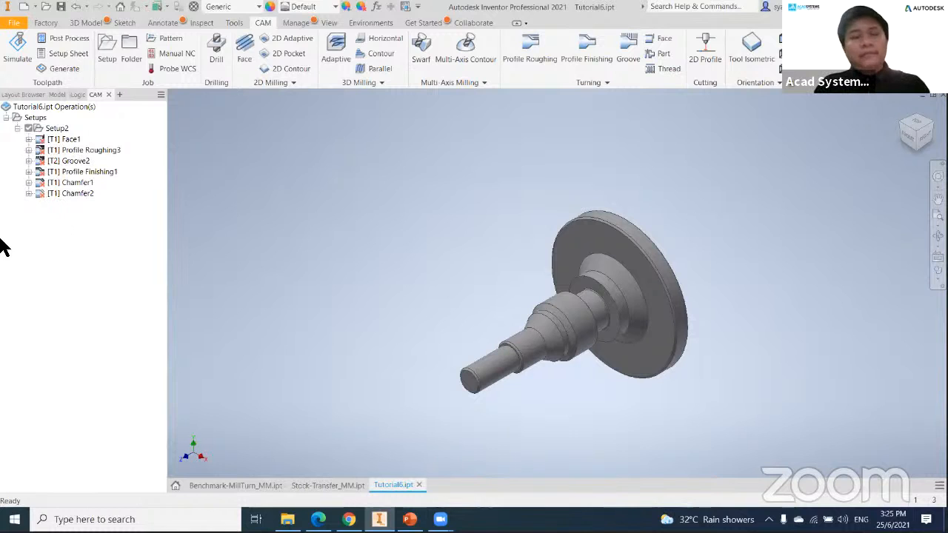
{"action": "left_click", "coordinate": [58, 129]}
{"action": "right_click", "coordinate": [59, 132]}
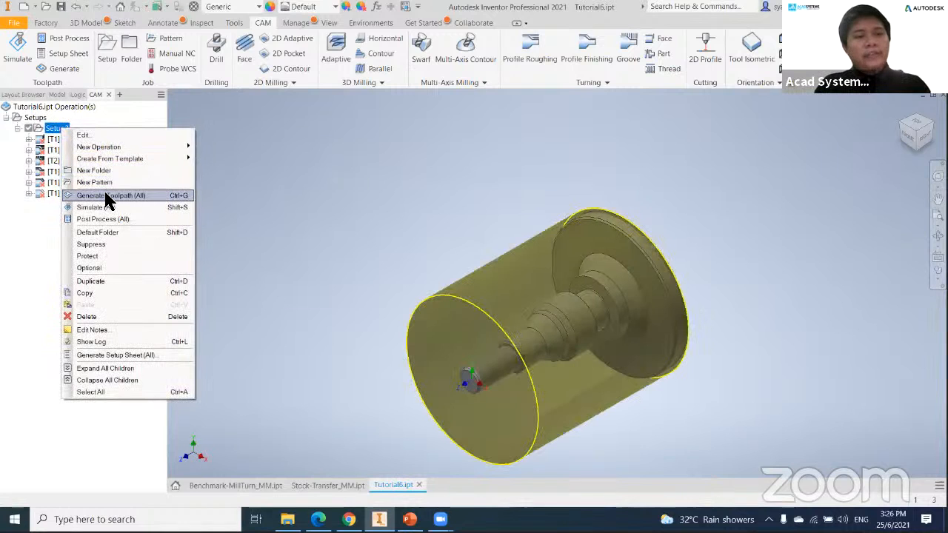
{"action": "left_click", "coordinate": [107, 197]}
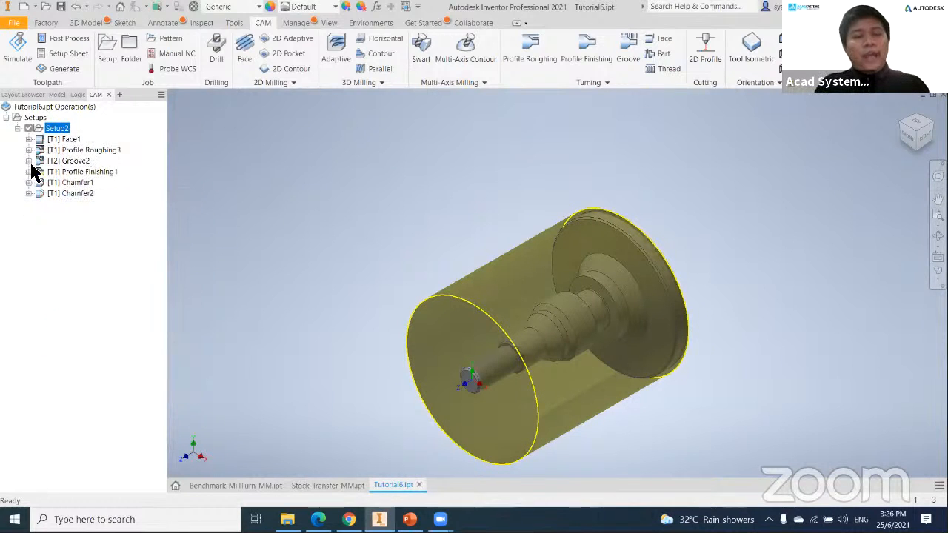
- Review the regenerated toolpaths of Face1, Profile Roughing3, Profile Finishing1, Chamfer1 and Chamfer2 on the shaft
{"action": "left_click", "coordinate": [67, 140]}
{"action": "left_click", "coordinate": [78, 151]}
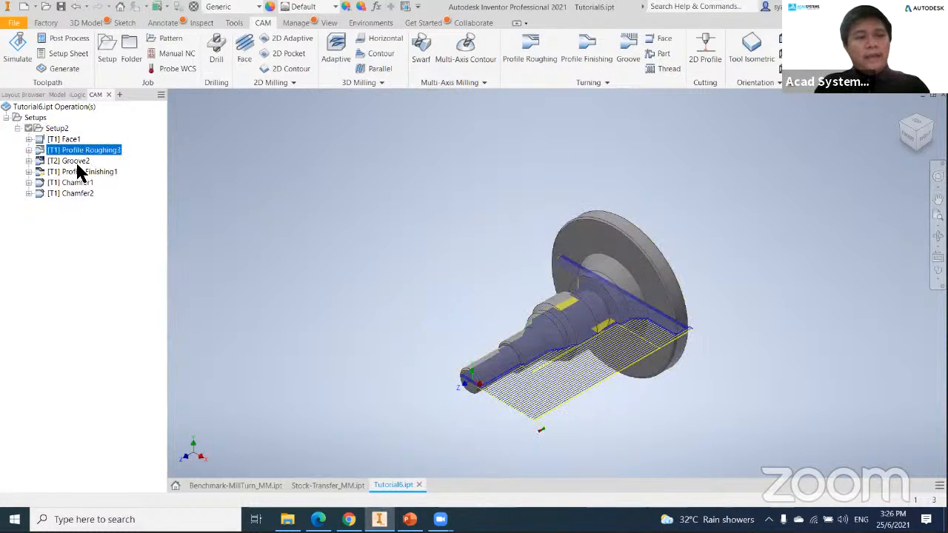
{"action": "left_click", "coordinate": [80, 172]}
{"action": "left_click", "coordinate": [80, 186]}
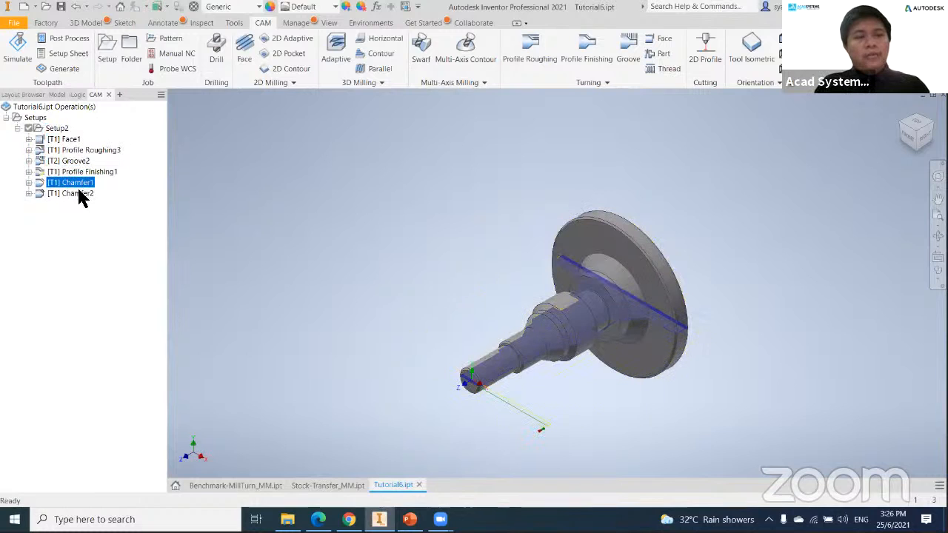
{"action": "left_click", "coordinate": [80, 195]}
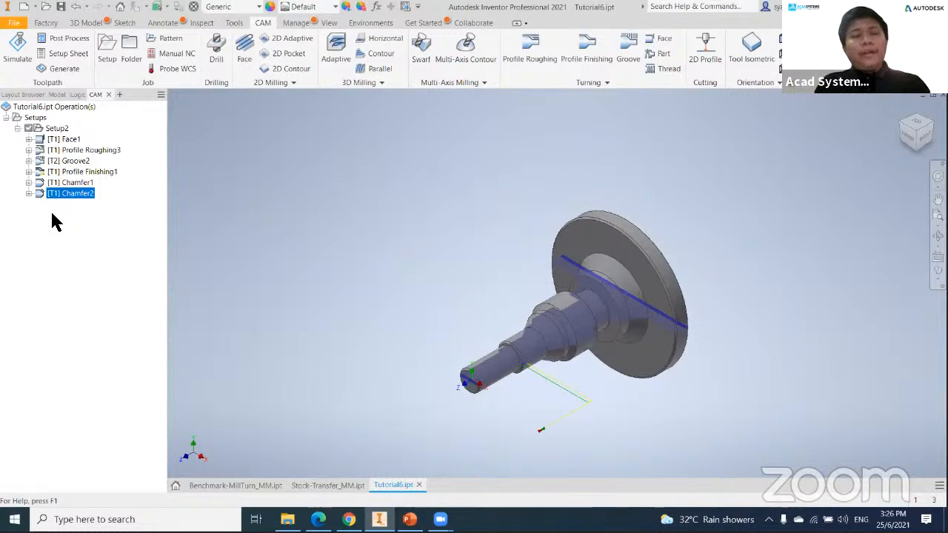
{"action": "left_click", "coordinate": [423, 408]}
{"action": "middle_click_drag", "start_coordinate": [423, 409], "coordinate": [459, 380]}
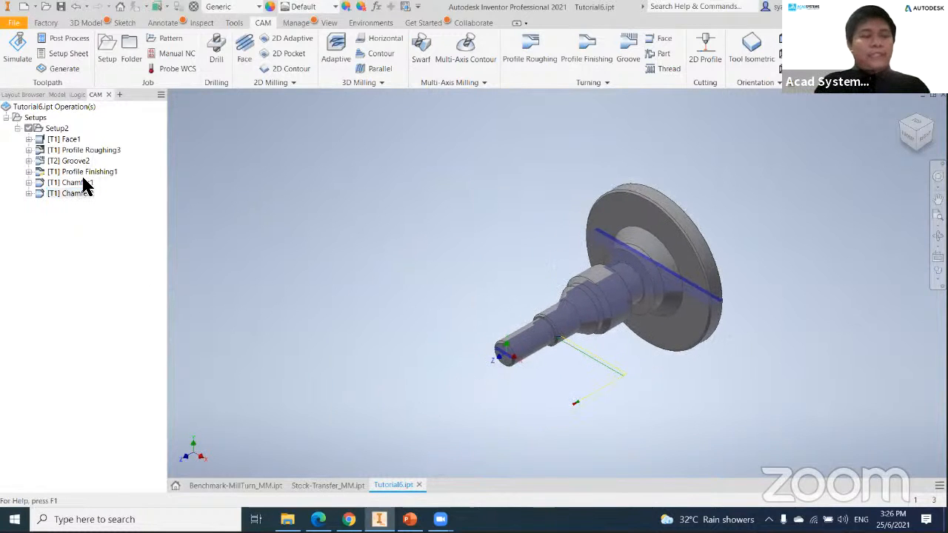
- Start post processing all operations from Face1 to Chamfer2, filtering to Turning posts and choosing the HAAS Turning / haas turning configuration
{"action": "left_click", "coordinate": [73, 141]}
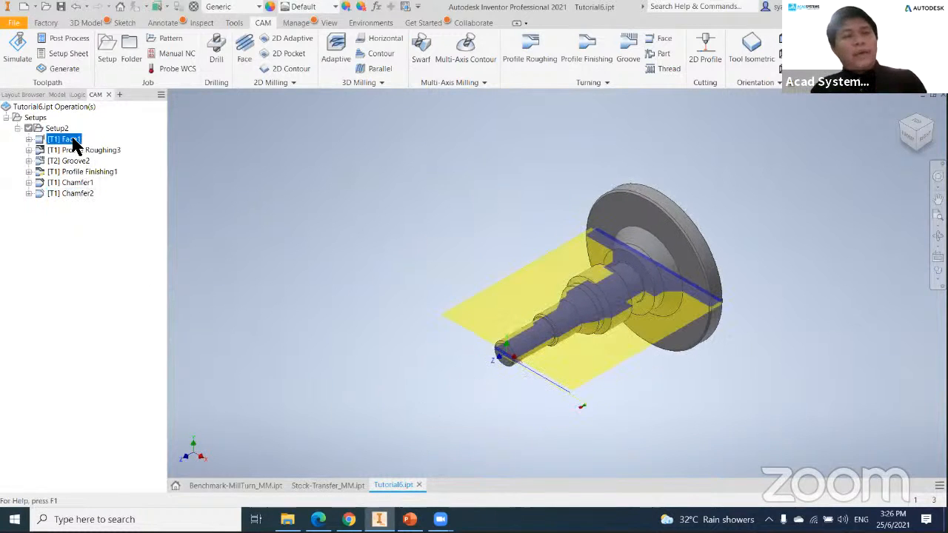
{"action": "left_click", "coordinate": [87, 194], "text": "shift"}
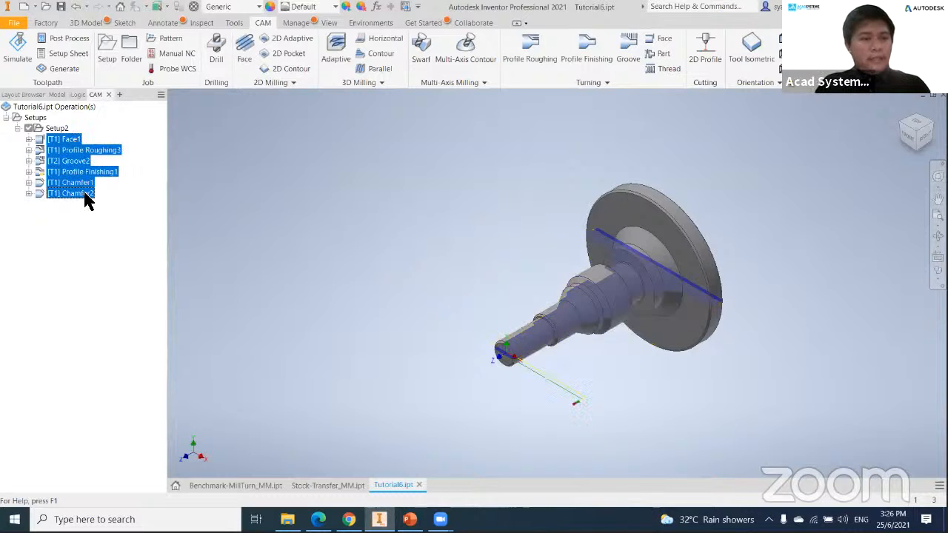
{"action": "left_click", "coordinate": [70, 38]}
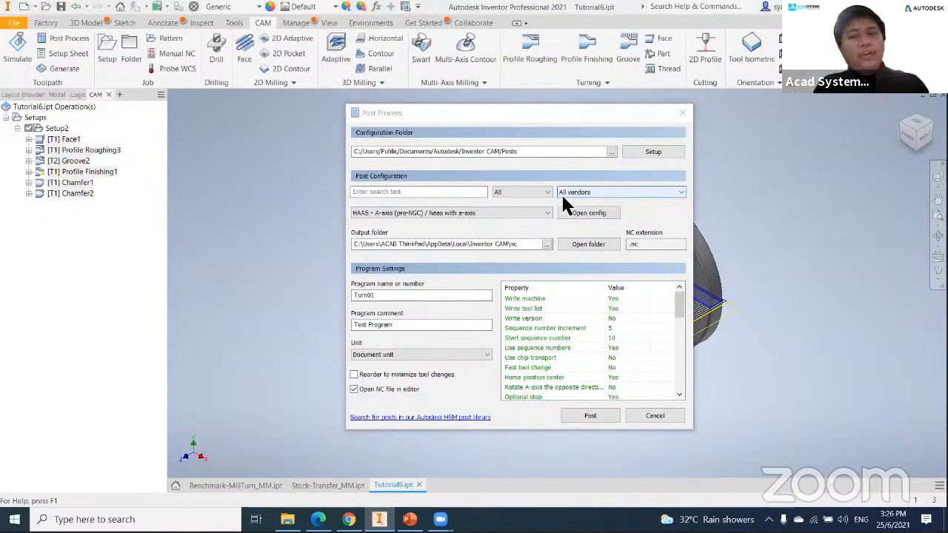
{"action": "left_click", "coordinate": [519, 195]}
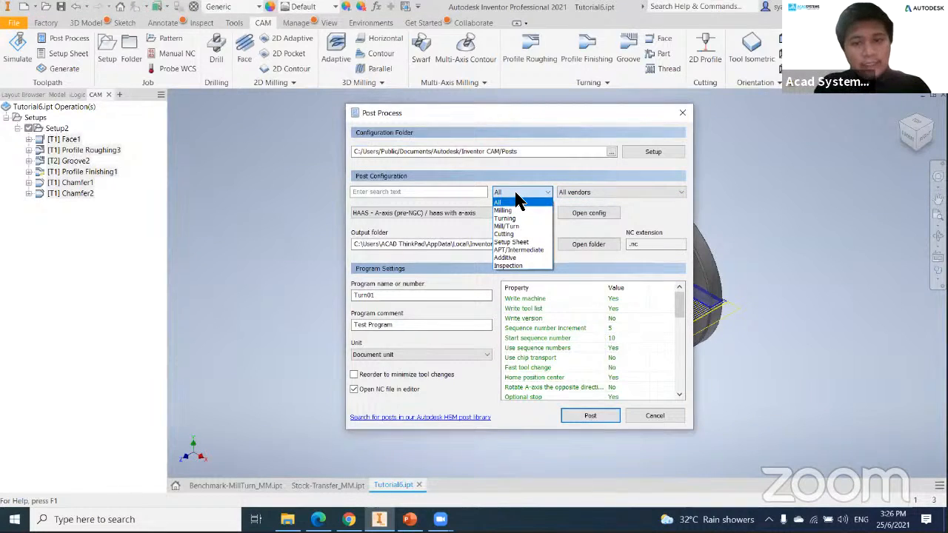
{"action": "left_click", "coordinate": [511, 220]}
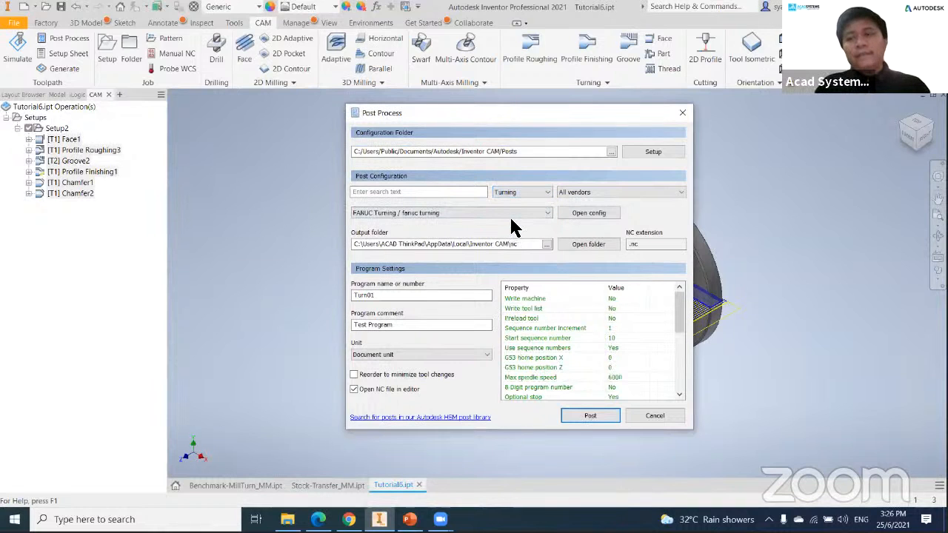
{"action": "left_click", "coordinate": [510, 214]}
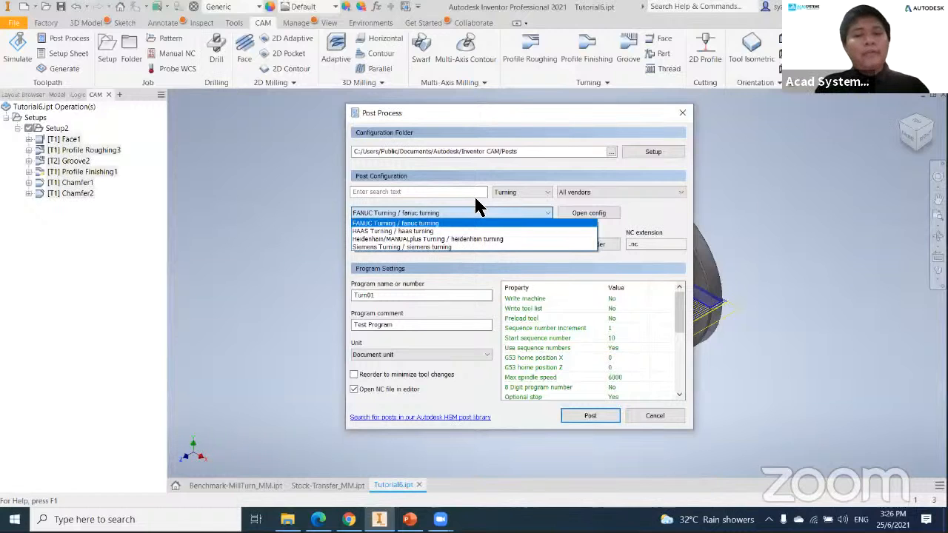
{"action": "left_click", "coordinate": [401, 232]}
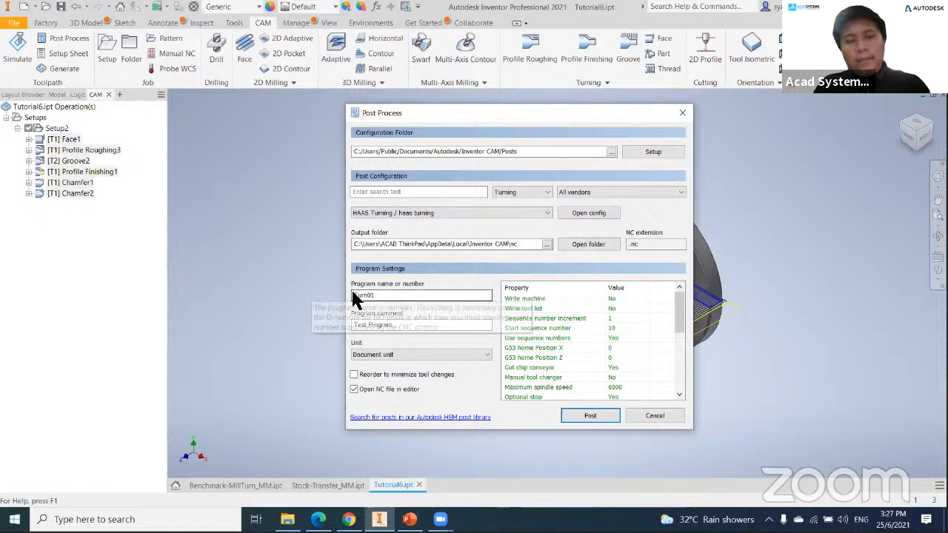
- Set the program name or number to 001, post the program and save it as 001.nc in the nc folder
{"action": "left_click", "coordinate": [592, 415]}
{"action": "left_click", "coordinate": [577, 310]}
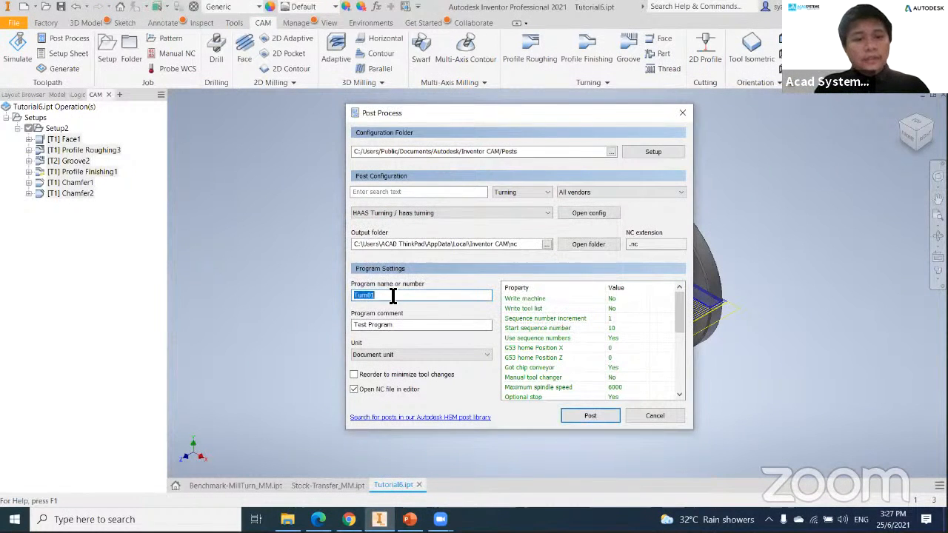
{"action": "type", "text": "001"}
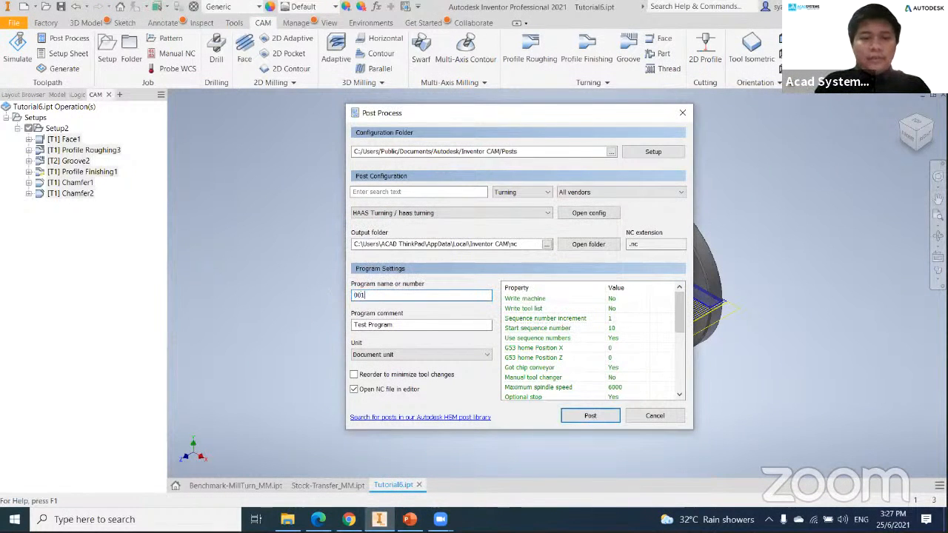
{"action": "left_click", "coordinate": [591, 415]}
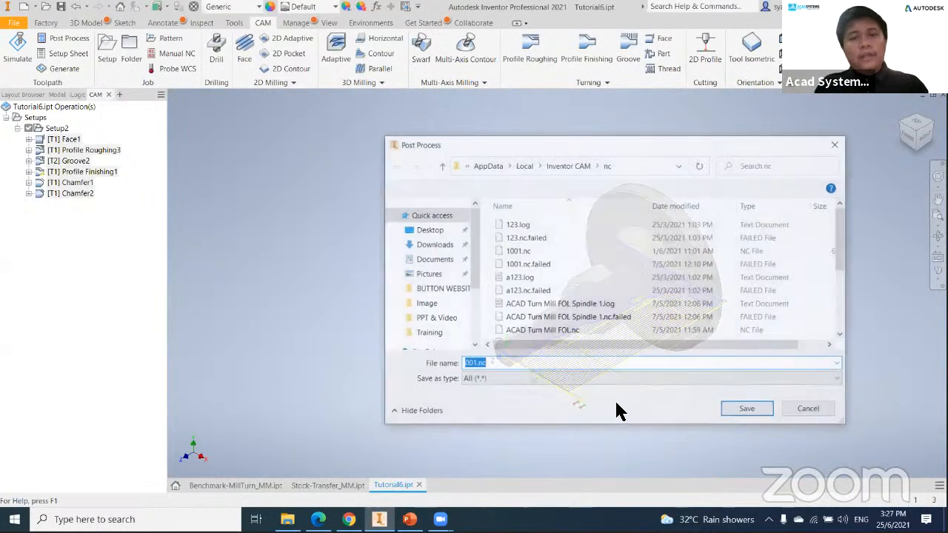
{"action": "left_click", "coordinate": [727, 412]}
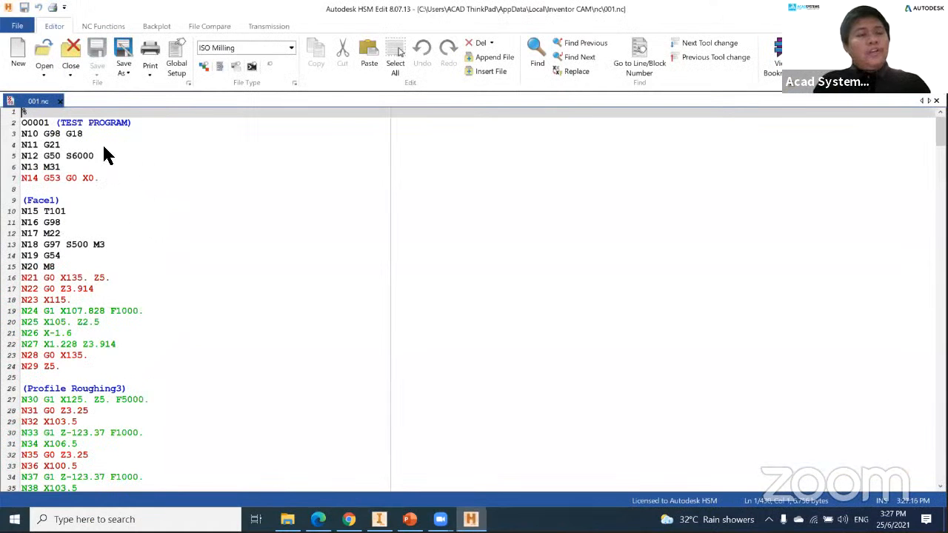
- Enlarge the text of 001.nc in Autodesk HSM Edit and examine the G-code from the program header and Face1 through the Profile Roughing3 moves
{"action": "scroll", "coordinate": [123, 211], "scroll_direction": "up", "scroll_amount": 3, "text": "ctrl"}
{"action": "scroll", "coordinate": [122, 211], "scroll_direction": "down", "scroll_amount": 10}
{"action": "scroll", "coordinate": [122, 211], "scroll_direction": "down", "scroll_amount": 20}
{"action": "scroll", "coordinate": [122, 212], "scroll_direction": "up", "scroll_amount": 20}
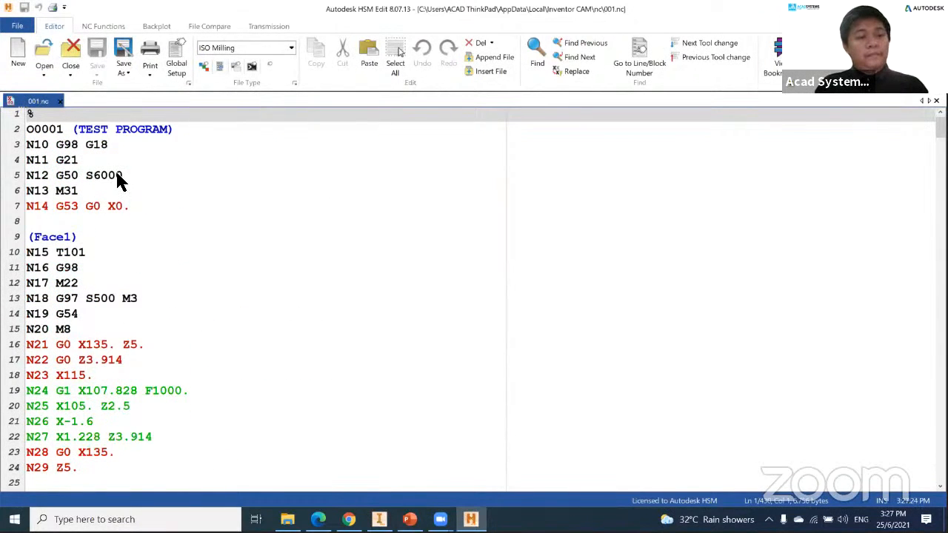
{"action": "scroll", "coordinate": [121, 211], "scroll_direction": "down", "scroll_amount": 11}
{"action": "scroll", "coordinate": [118, 212], "scroll_direction": "up", "scroll_amount": 11}
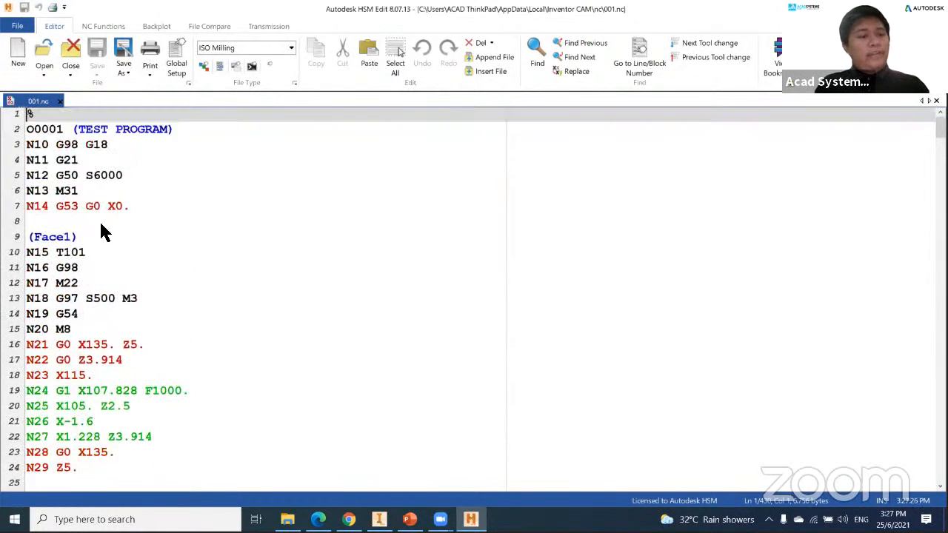
{"action": "scroll", "coordinate": [109, 266], "scroll_direction": "down", "scroll_amount": 5}
{"action": "scroll", "coordinate": [108, 282], "scroll_direction": "down", "scroll_amount": 4}
{"action": "scroll", "coordinate": [108, 282], "scroll_direction": "up", "scroll_amount": 3}
{"action": "scroll", "coordinate": [249, 285], "scroll_direction": "down", "scroll_amount": 1}
{"action": "scroll", "coordinate": [240, 294], "scroll_direction": "down", "scroll_amount": 20}
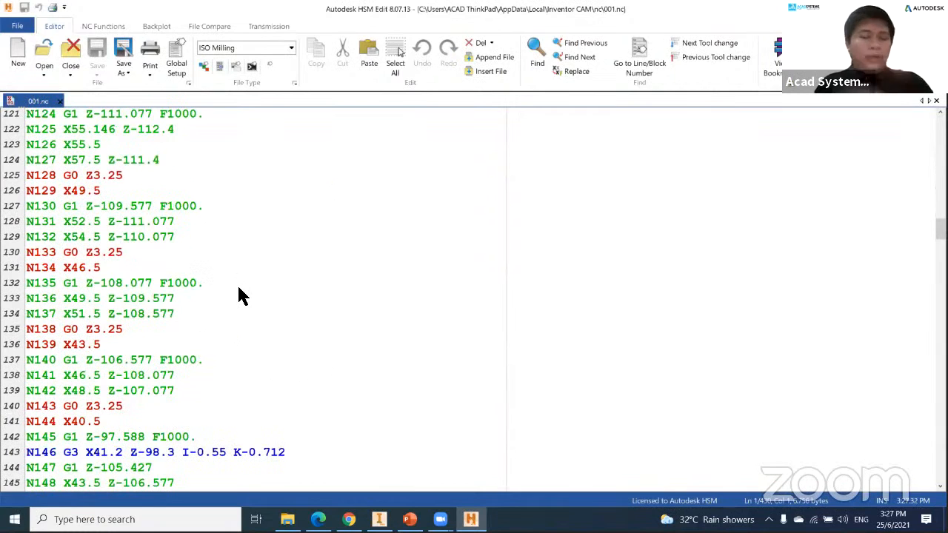
{"action": "scroll", "coordinate": [239, 295], "scroll_direction": "down", "scroll_amount": 3}
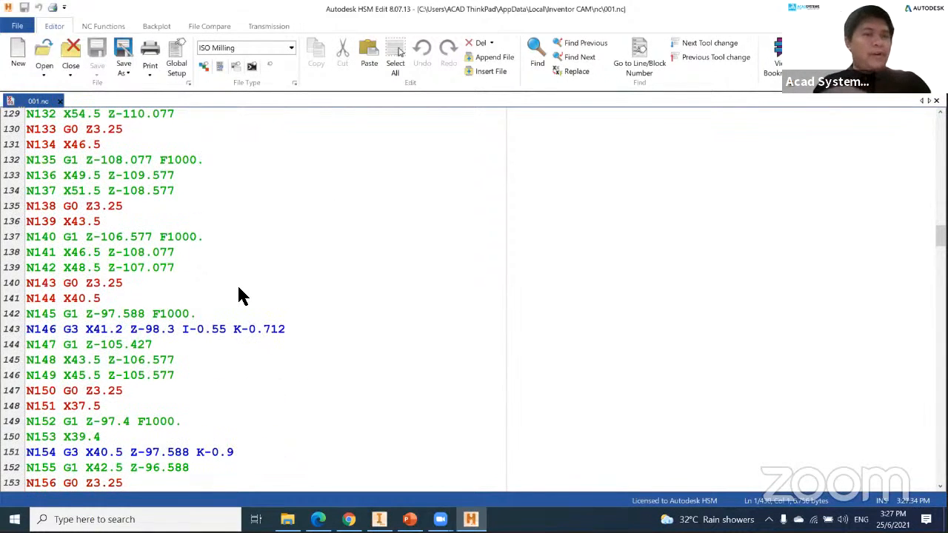
{"action": "scroll", "coordinate": [240, 295], "scroll_direction": "down", "scroll_amount": 2}
{"action": "scroll", "coordinate": [240, 295], "scroll_direction": "up", "scroll_amount": 13}
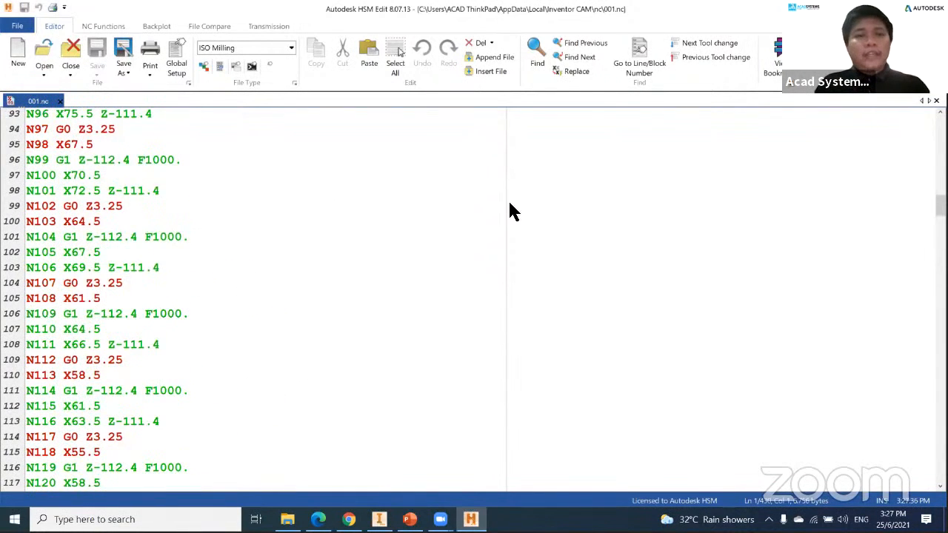
{"action": "scroll", "coordinate": [510, 212], "scroll_direction": "up", "scroll_amount": 7}
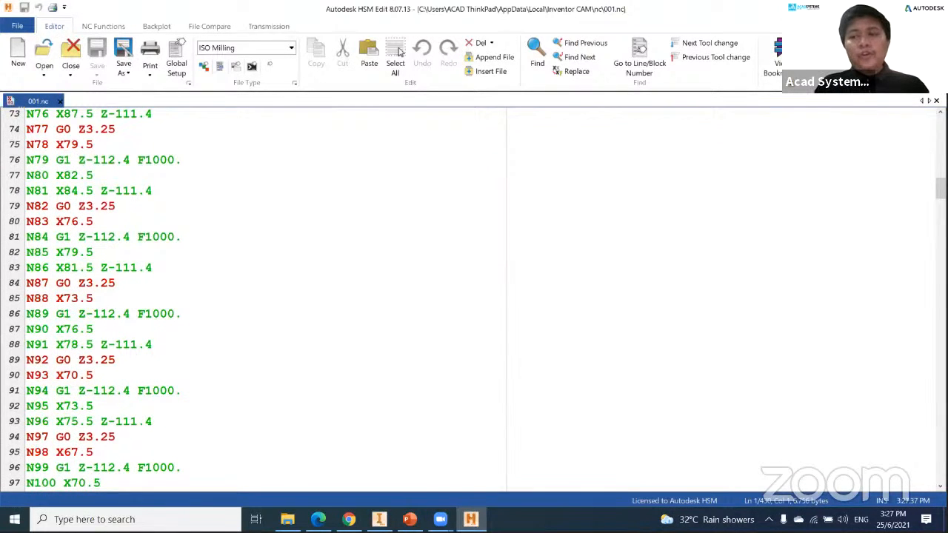
- Go back to the program header of 001.nc and close the NC editor
{"action": "scroll", "coordinate": [392, 203], "scroll_direction": "up", "scroll_amount": 20}
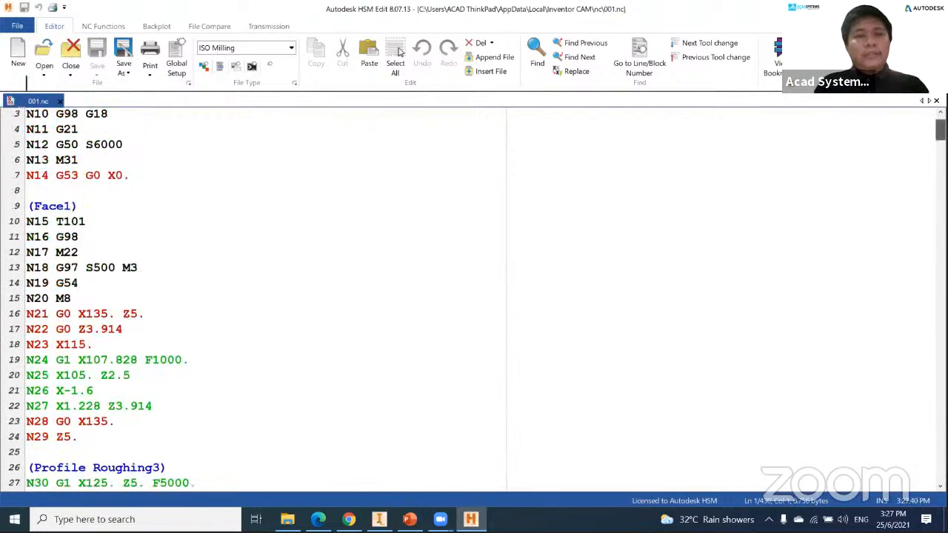
{"action": "scroll", "coordinate": [131, 250], "scroll_direction": "up", "scroll_amount": 4}
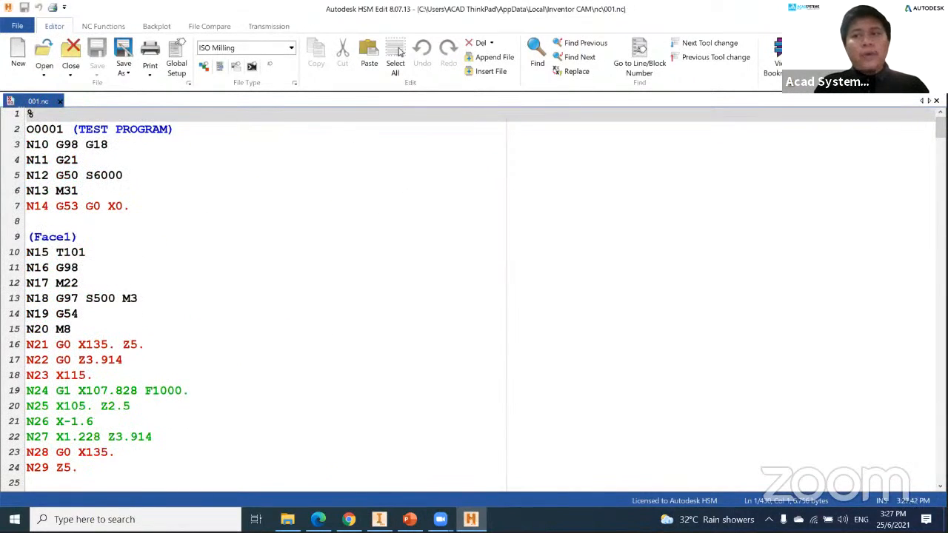
{"action": "left_click", "coordinate": [935, 8]}
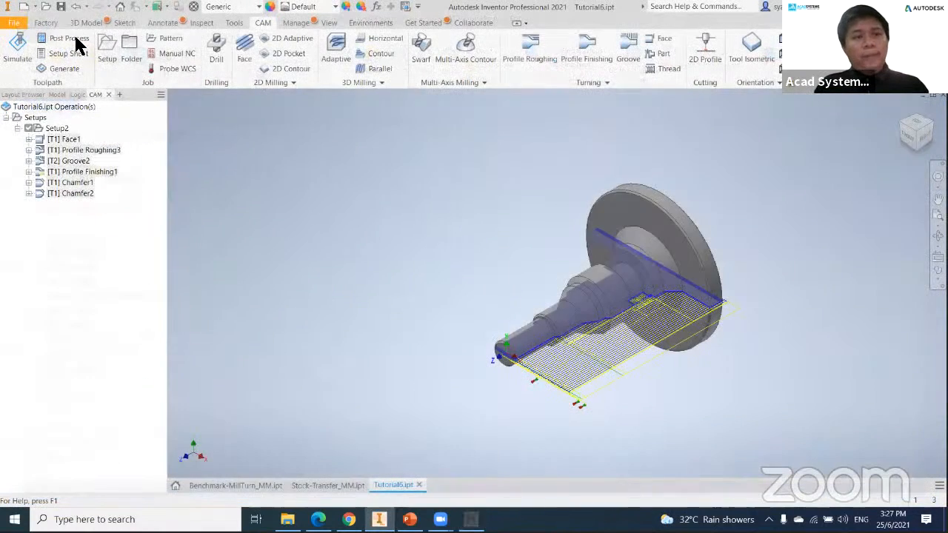
- Reopen post processing for the turning operations and examine the HAAS Turning post properties, including the Got chip conveyor setting
{"action": "left_click", "coordinate": [78, 40]}
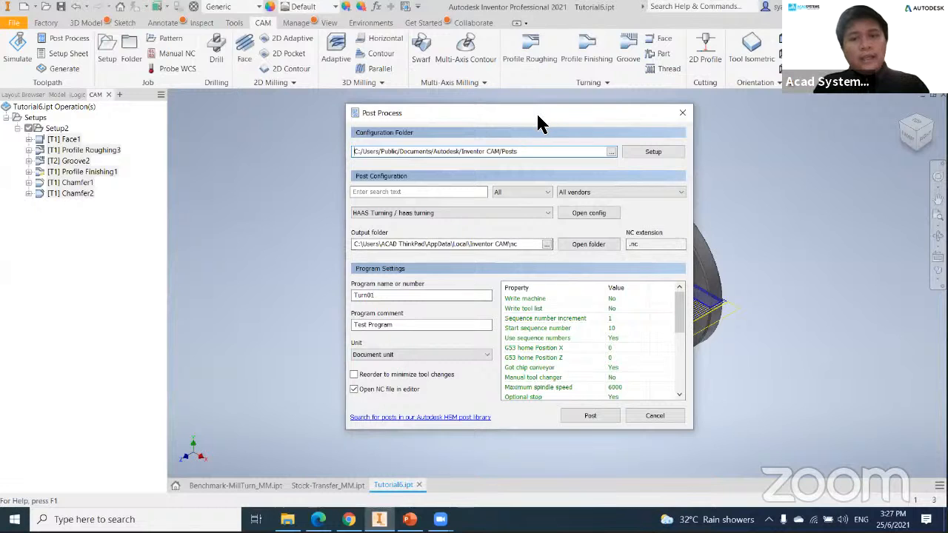
{"action": "left_click_drag", "start_coordinate": [538, 116], "coordinate": [390, 108]}
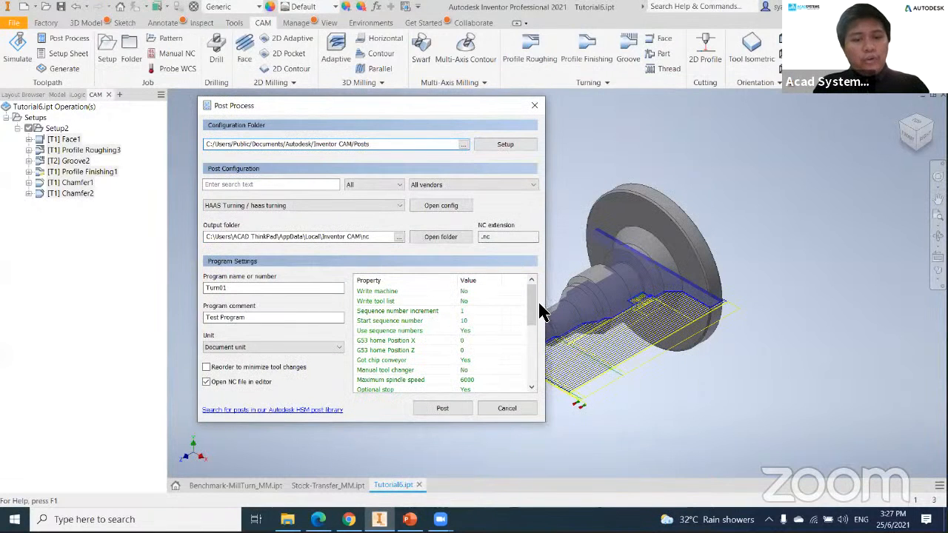
{"action": "left_click_drag", "start_coordinate": [533, 315], "coordinate": [532, 329]}
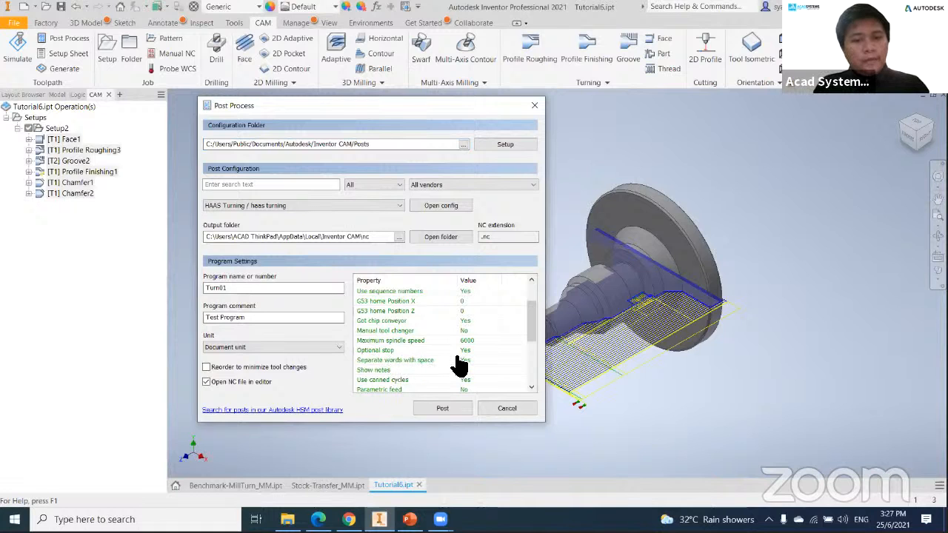
{"action": "scroll", "coordinate": [459, 363], "scroll_direction": "down", "scroll_amount": 3}
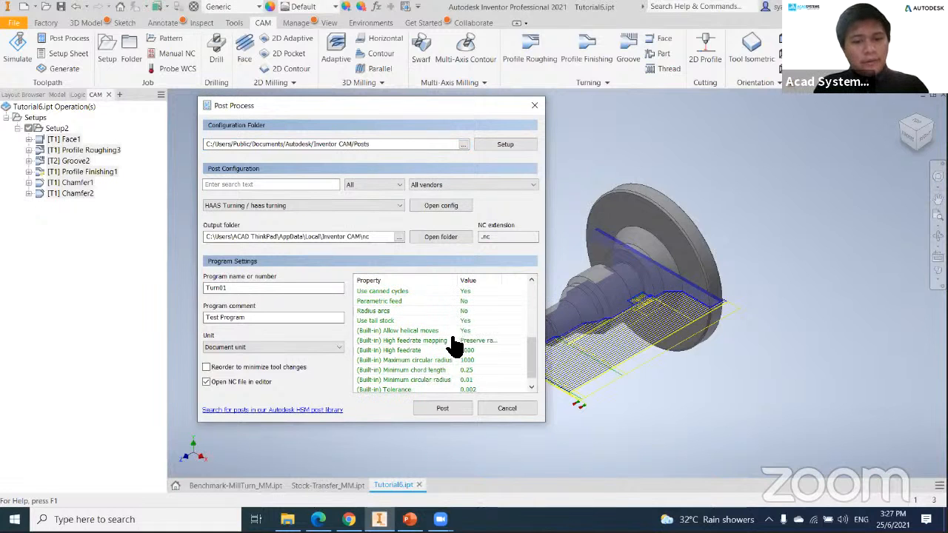
{"action": "scroll", "coordinate": [451, 382], "scroll_direction": "up", "scroll_amount": 5}
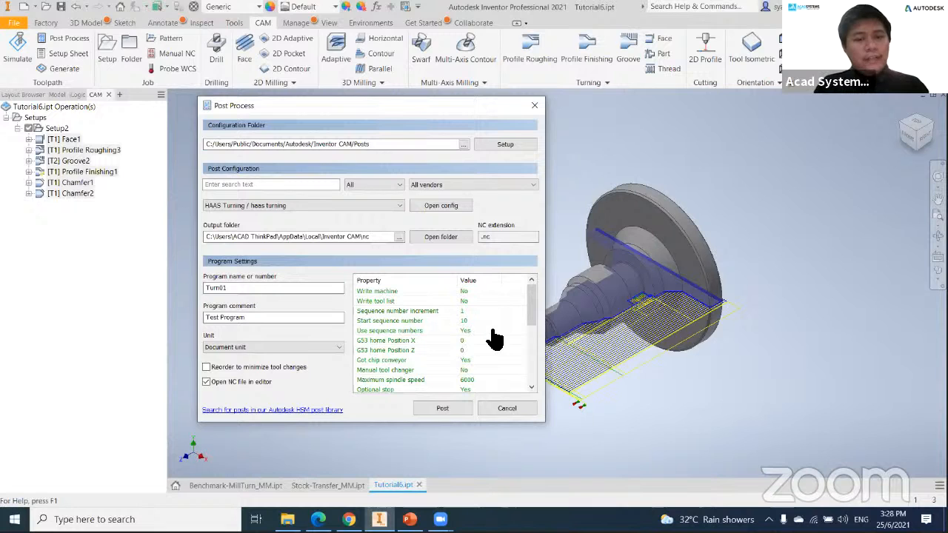
{"action": "left_click", "coordinate": [489, 361]}
{"action": "left_click", "coordinate": [489, 362]}
{"action": "left_click", "coordinate": [489, 361]}
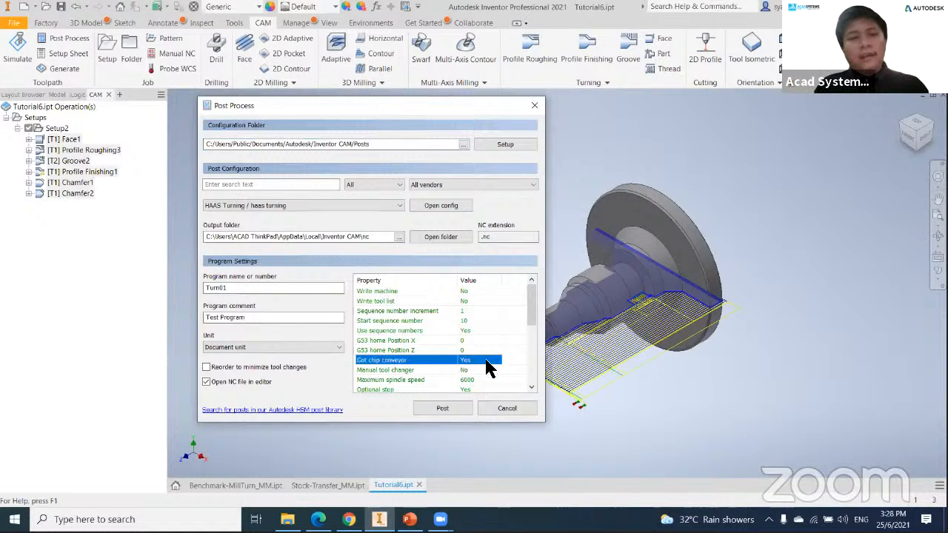
- Filter the posts to Turning, choose the FANUC Turning / fanuc turning configuration and set Write tool list to Yes
{"action": "left_click", "coordinate": [319, 208]}
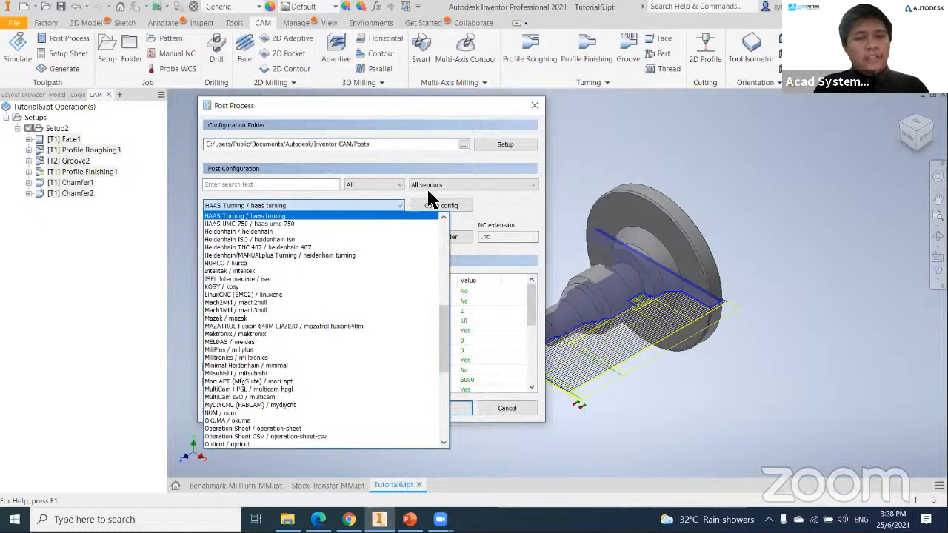
{"action": "left_click", "coordinate": [398, 186]}
{"action": "left_click", "coordinate": [398, 187]}
{"action": "left_click", "coordinate": [366, 211]}
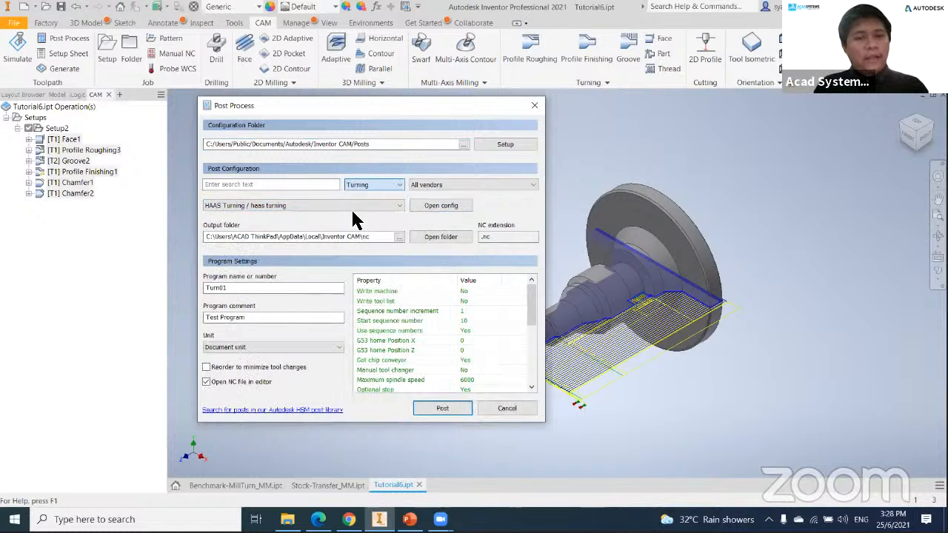
{"action": "left_click", "coordinate": [317, 214]}
{"action": "left_click", "coordinate": [313, 219]}
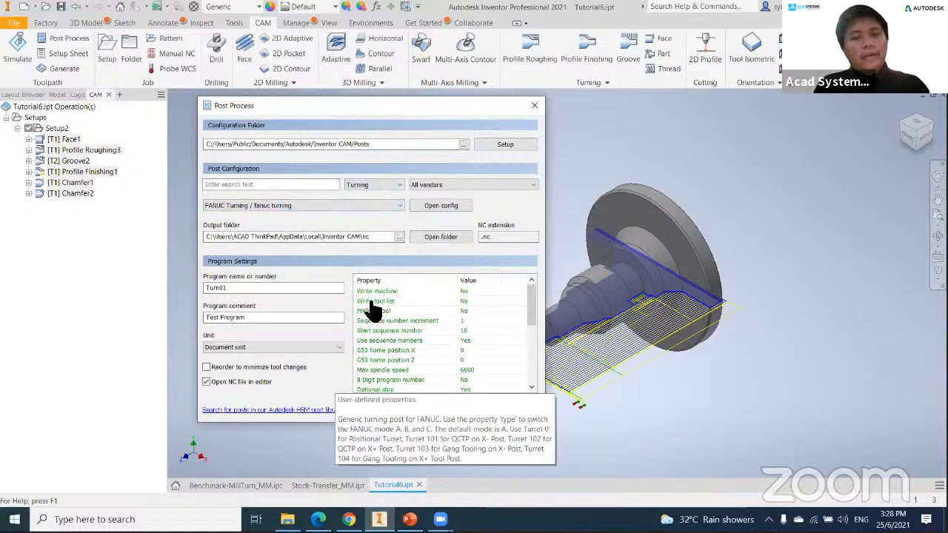
{"action": "left_click", "coordinate": [474, 301]}
{"action": "left_click", "coordinate": [474, 311]}
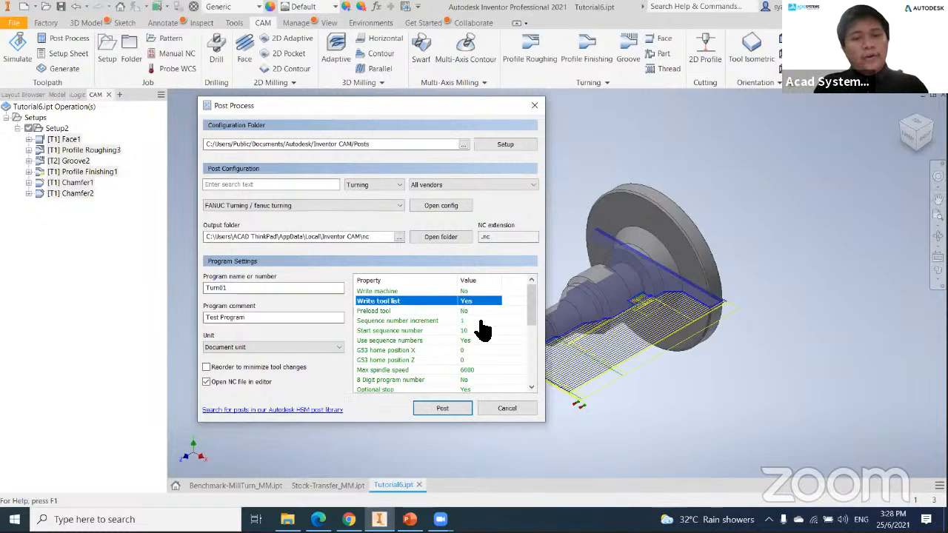
- Set the program name or number to 1002, post and save it as 1002.nc, and return to Inventor after viewing the code
{"action": "left_click", "coordinate": [466, 411]}
{"action": "left_click", "coordinate": [560, 317]}
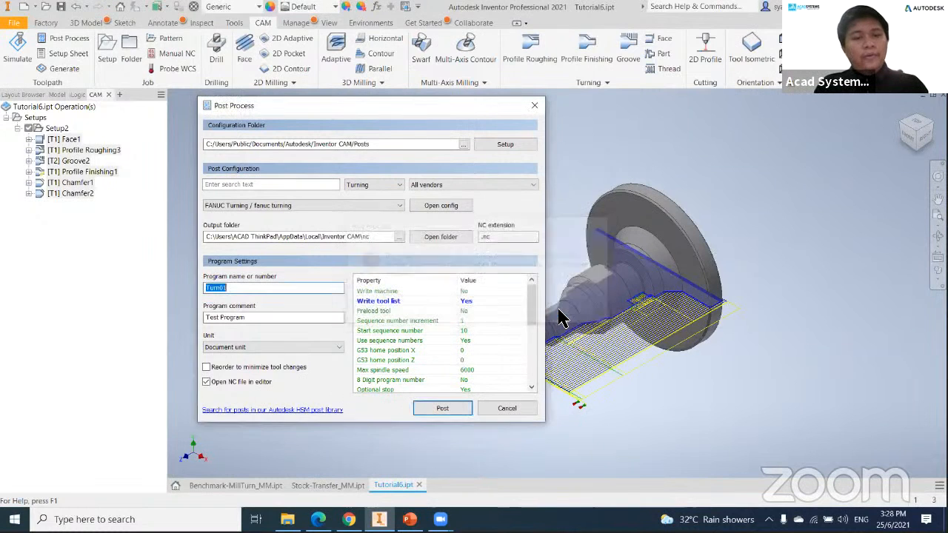
{"action": "type", "text": "1002"}
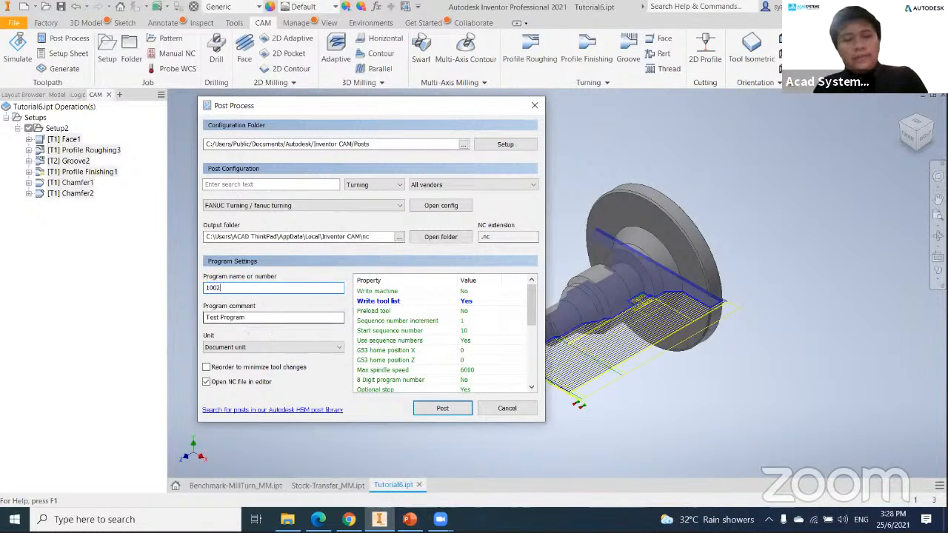
{"action": "left_click", "coordinate": [426, 408]}
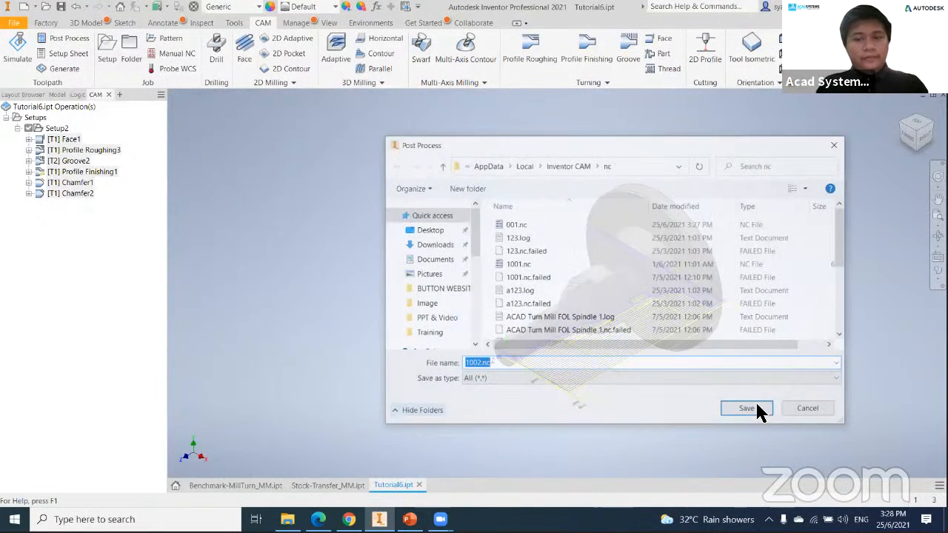
{"action": "left_click", "coordinate": [752, 408]}
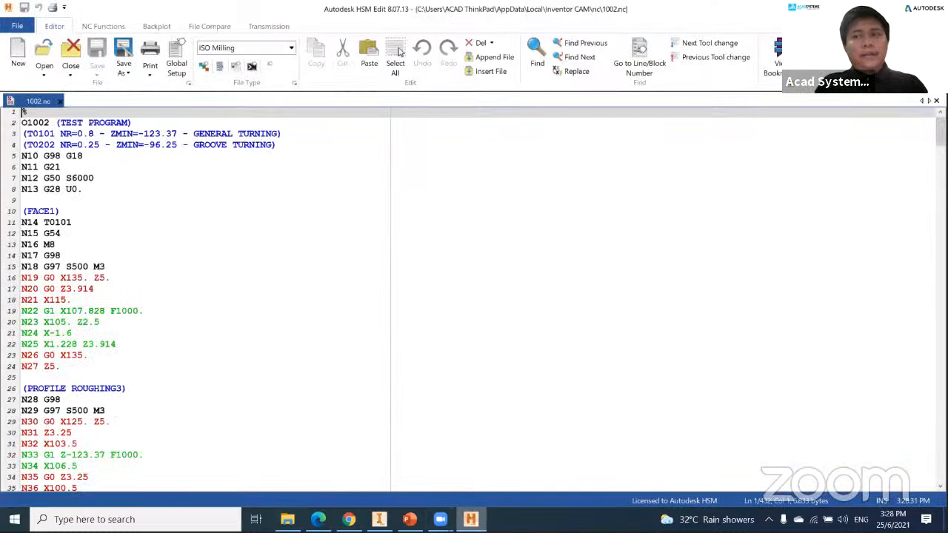
{"action": "key", "text": "alt+Tab"}
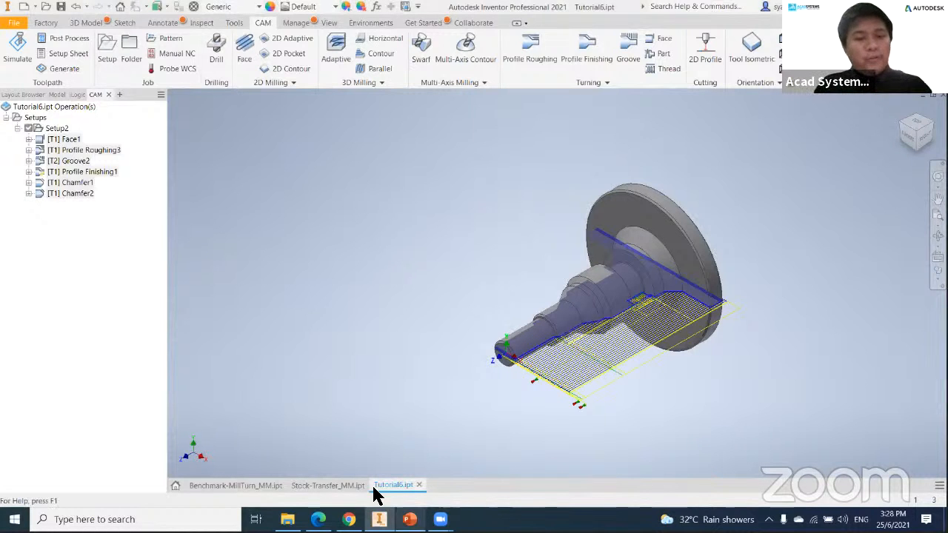
- Switch to slide 11 of the PDMC Turning presentation in PowerPoint and view the Acad Systems Sdn Bhd YouTube channel in Chrome
{"action": "left_click", "coordinate": [409, 519]}
{"action": "left_click", "coordinate": [34, 402]}
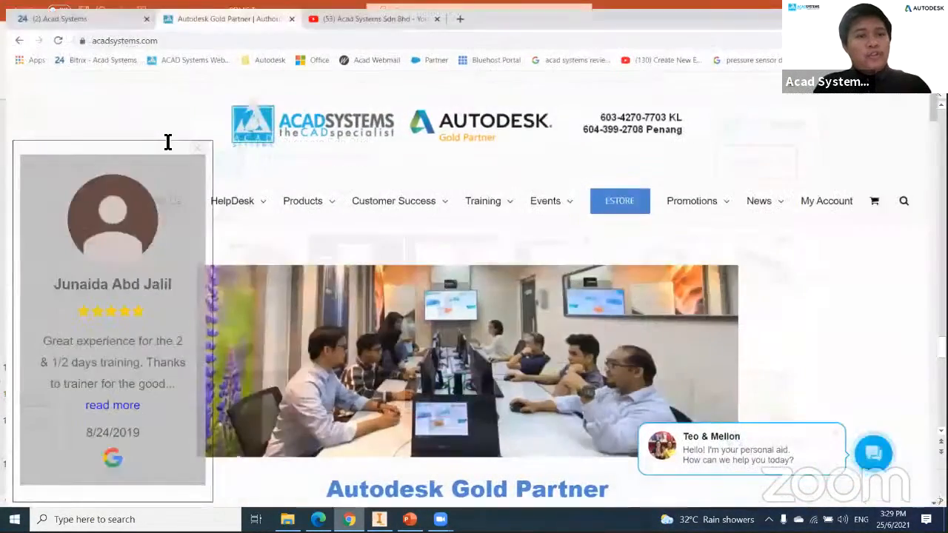
{"action": "key", "text": "ctrl+Tab"}
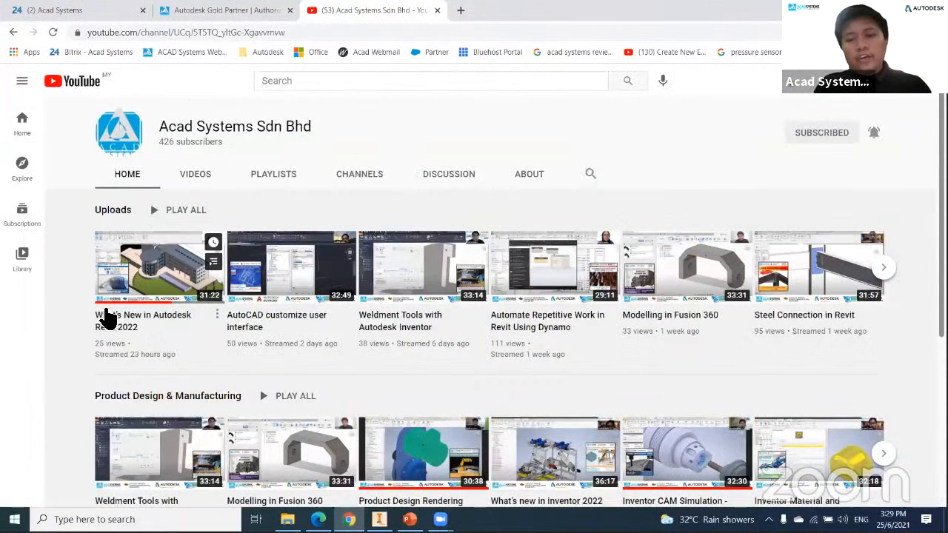
{"action": "scroll", "coordinate": [766, 392], "scroll_direction": "down", "scroll_amount": 1}
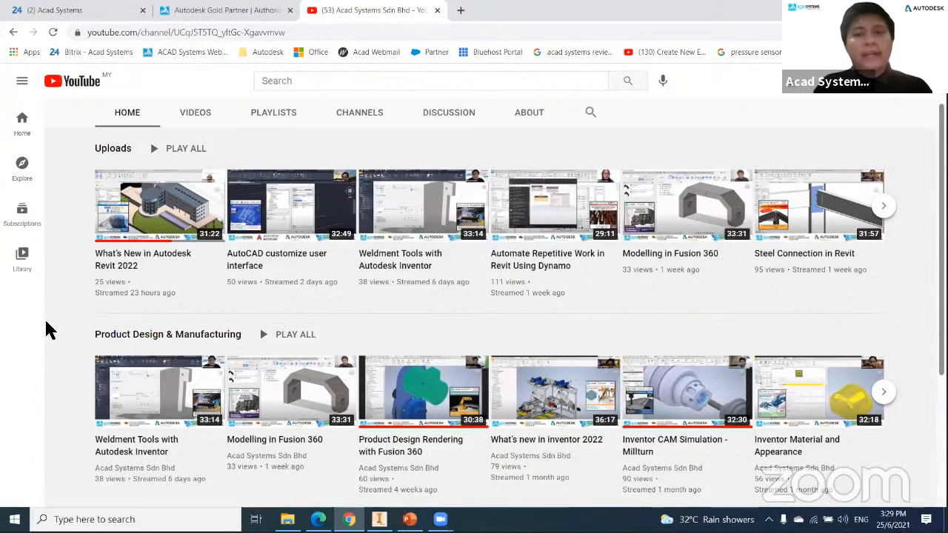
{"action": "scroll", "coordinate": [74, 329], "scroll_direction": "up", "scroll_amount": 1}
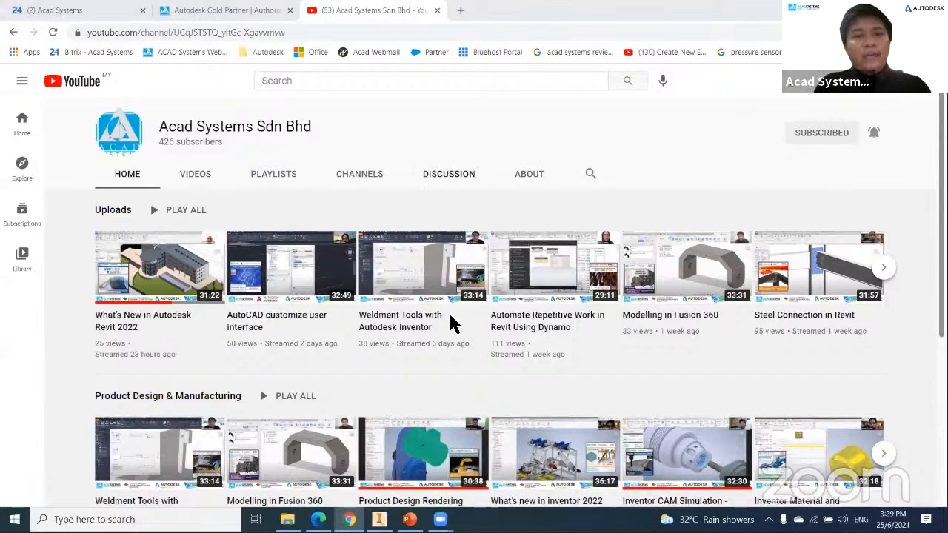
- Switch back to PowerPoint and start the slide show from the YouTube channel slide
{"action": "left_click", "coordinate": [409, 520]}
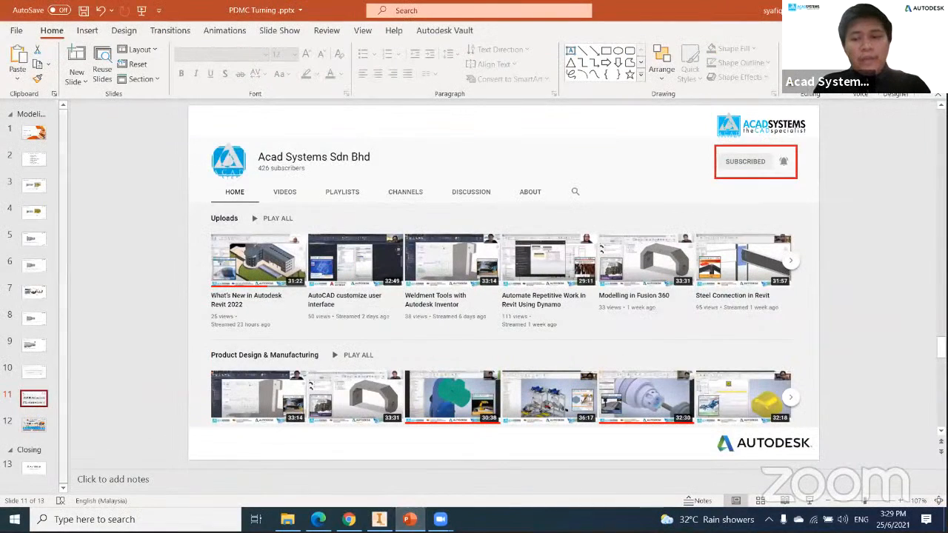
{"action": "left_click", "coordinate": [810, 500]}
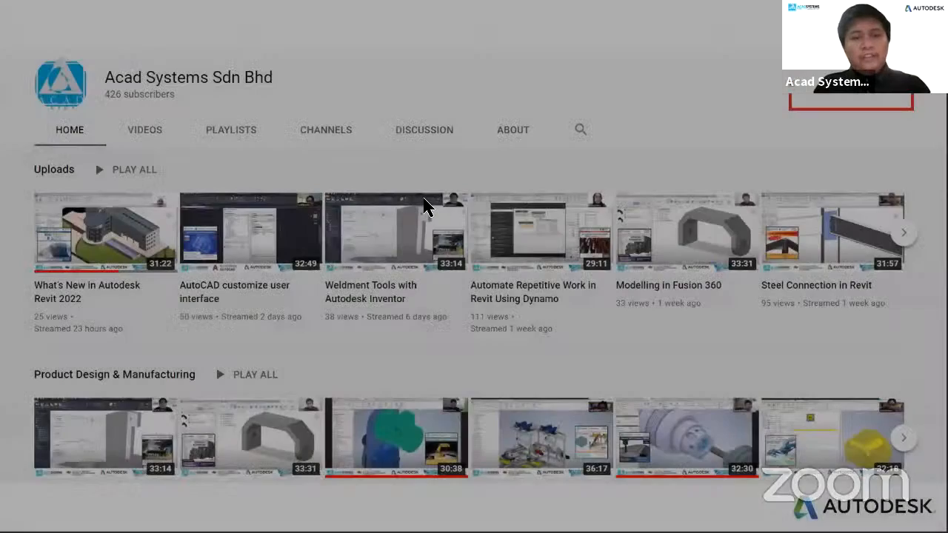